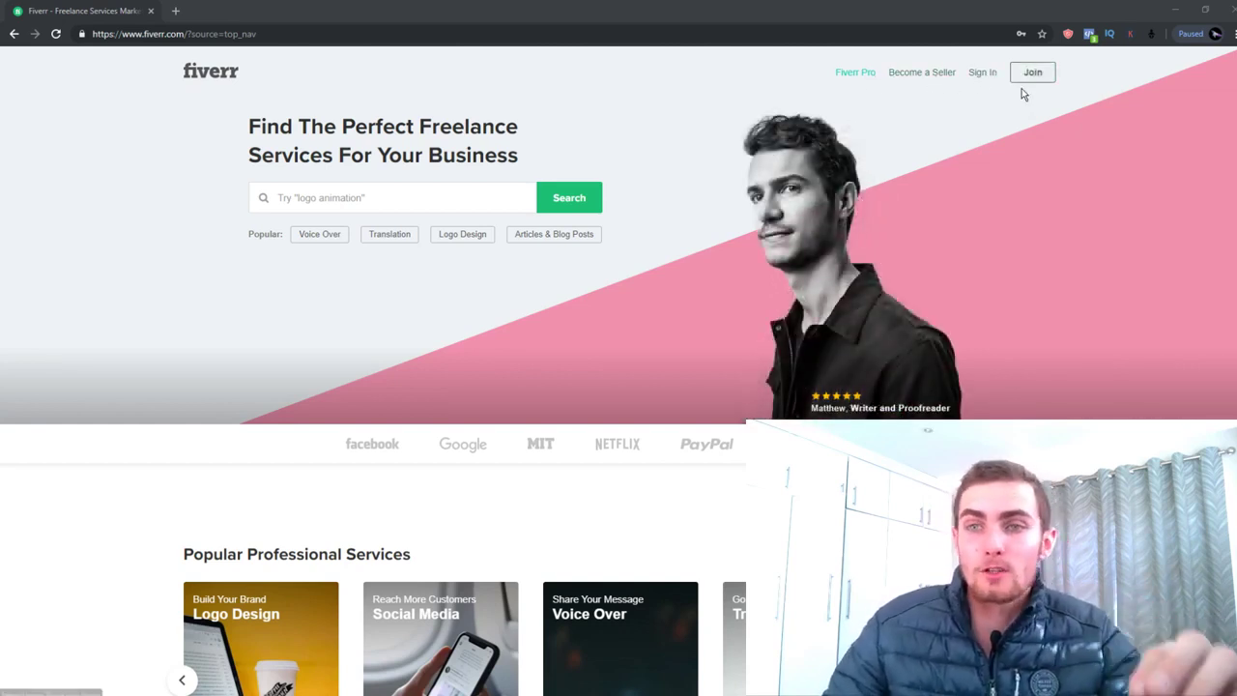
Create a Fiverr account with an email address, an available username and a password
{"action": "left_click", "coordinate": [1033, 74]}
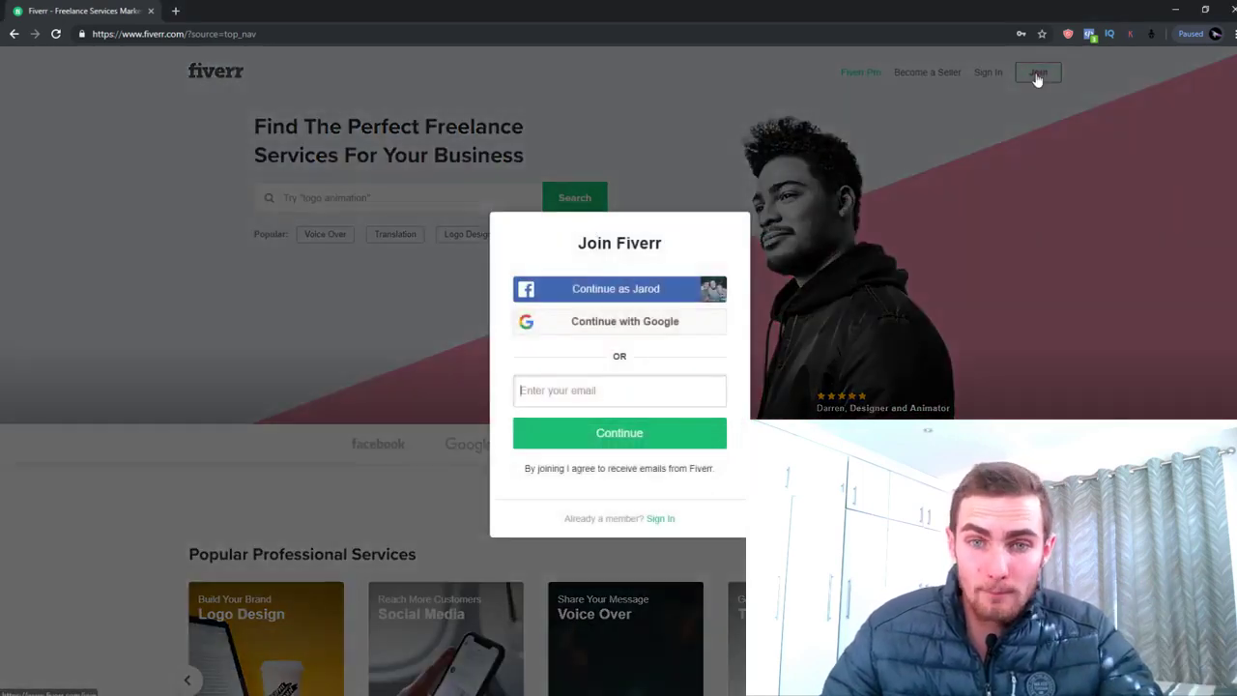
{"action": "left_click", "coordinate": [601, 389]}
{"action": "type", "text": "jarod"}
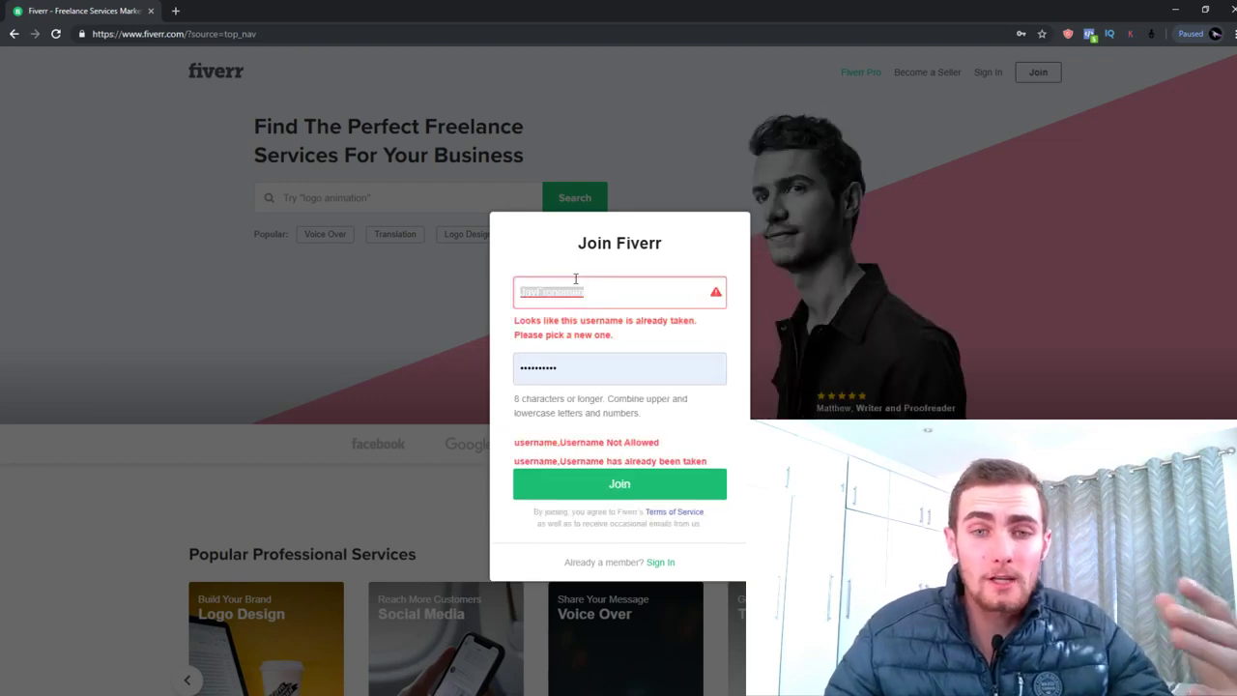
{"action": "left_click_drag", "start_coordinate": [599, 295], "coordinate": [457, 290]}
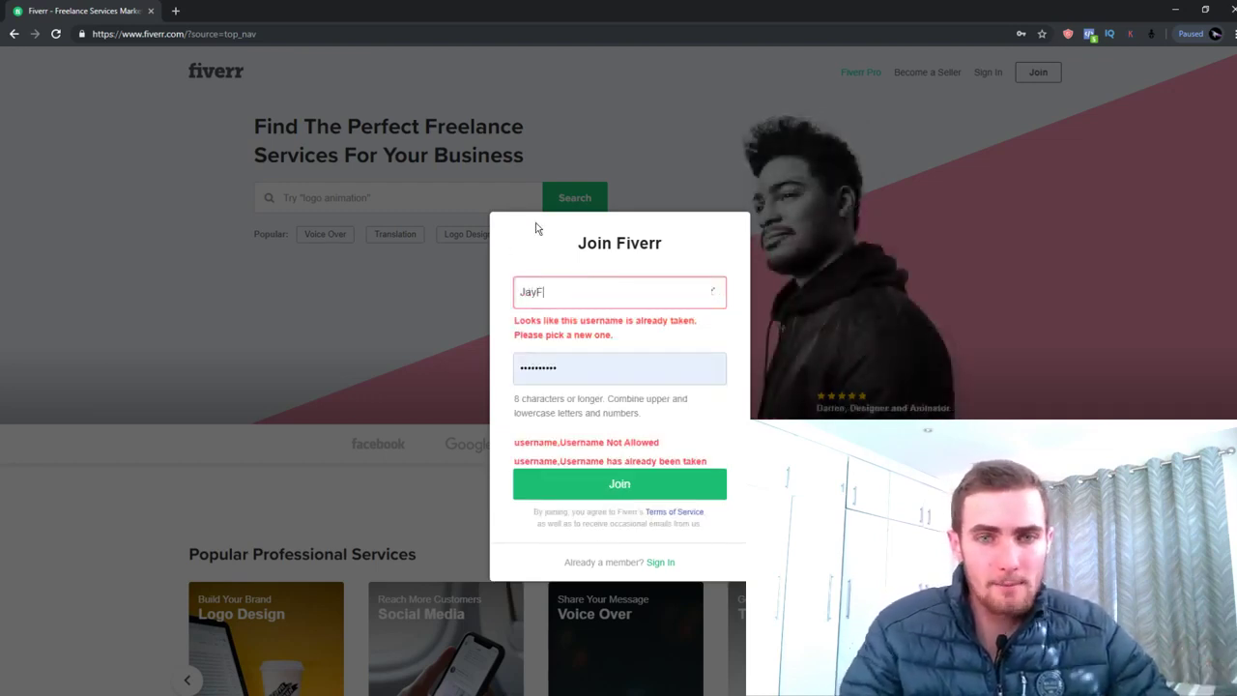
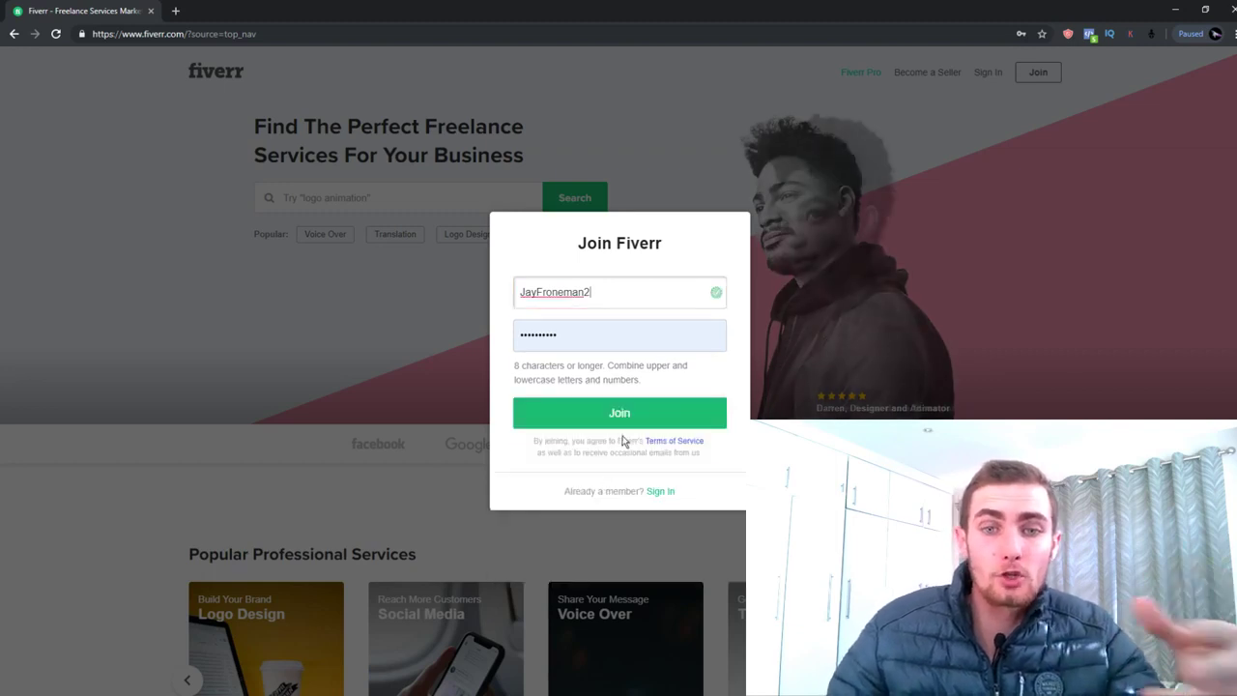
{"action": "left_click", "coordinate": [618, 412]}
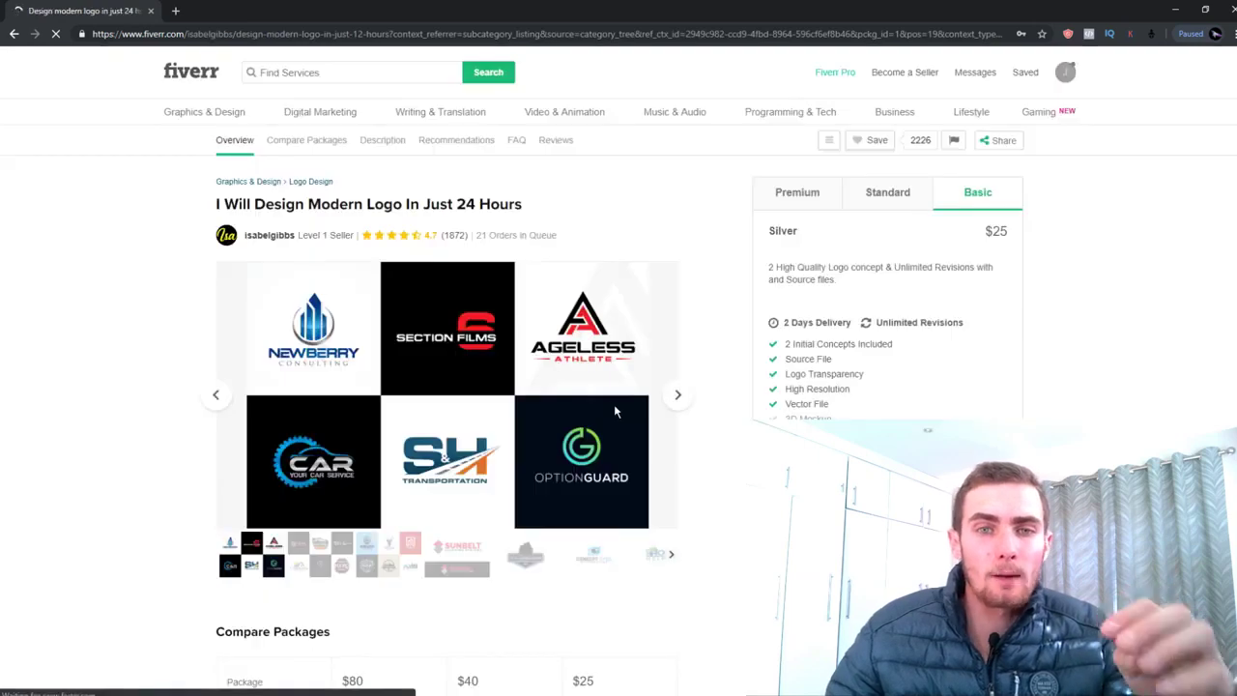
Save the new login in the browser and go to Gmail in a new tab for the activation e-mail
{"action": "left_click", "coordinate": [978, 143]}
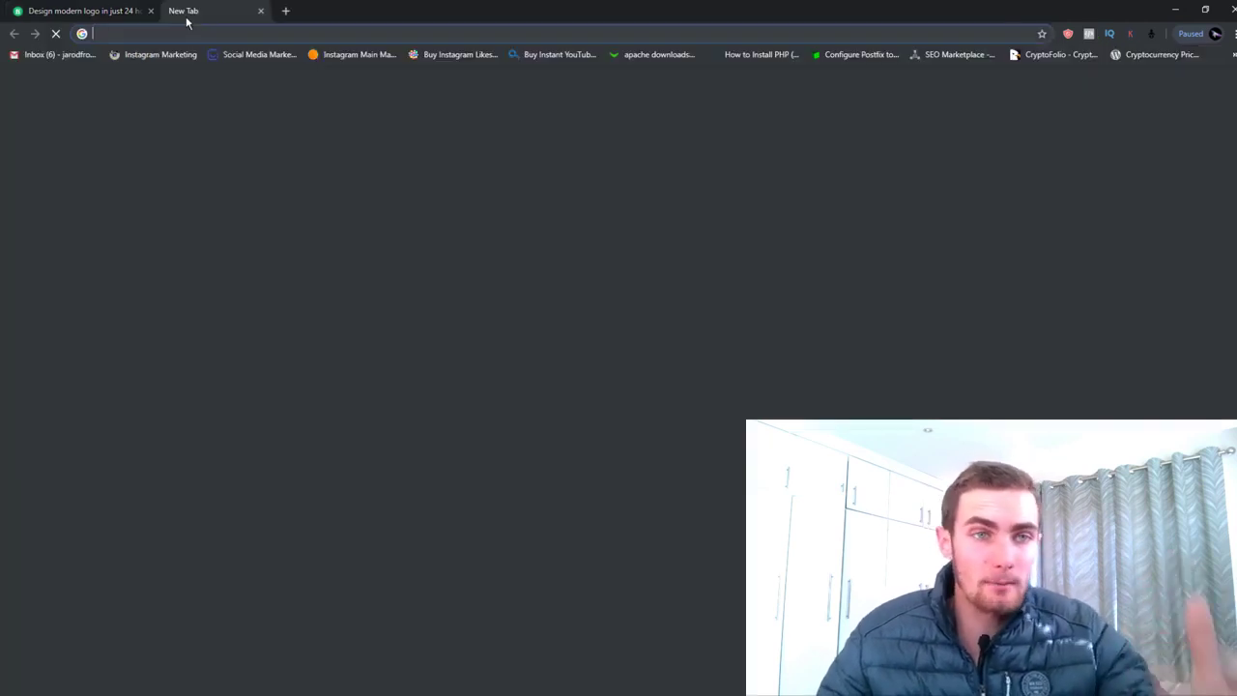
{"action": "left_click", "coordinate": [175, 11]}
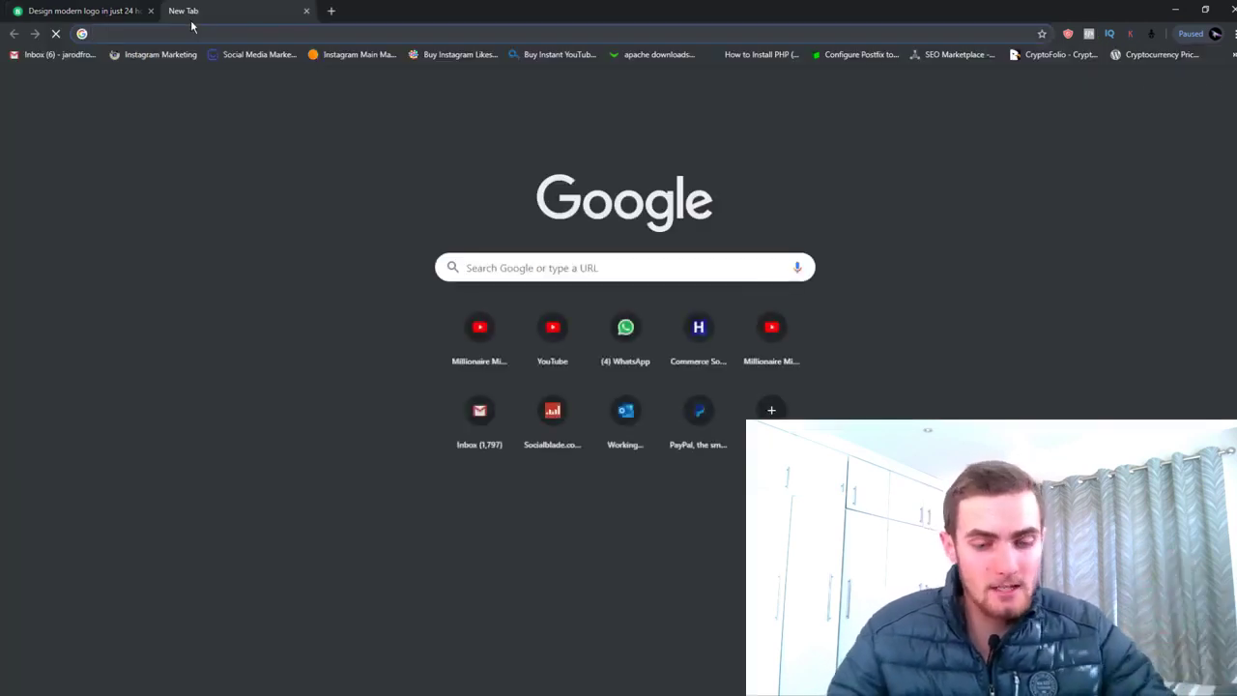
{"action": "type", "text": "gma"}
{"action": "key", "text": "Return"}
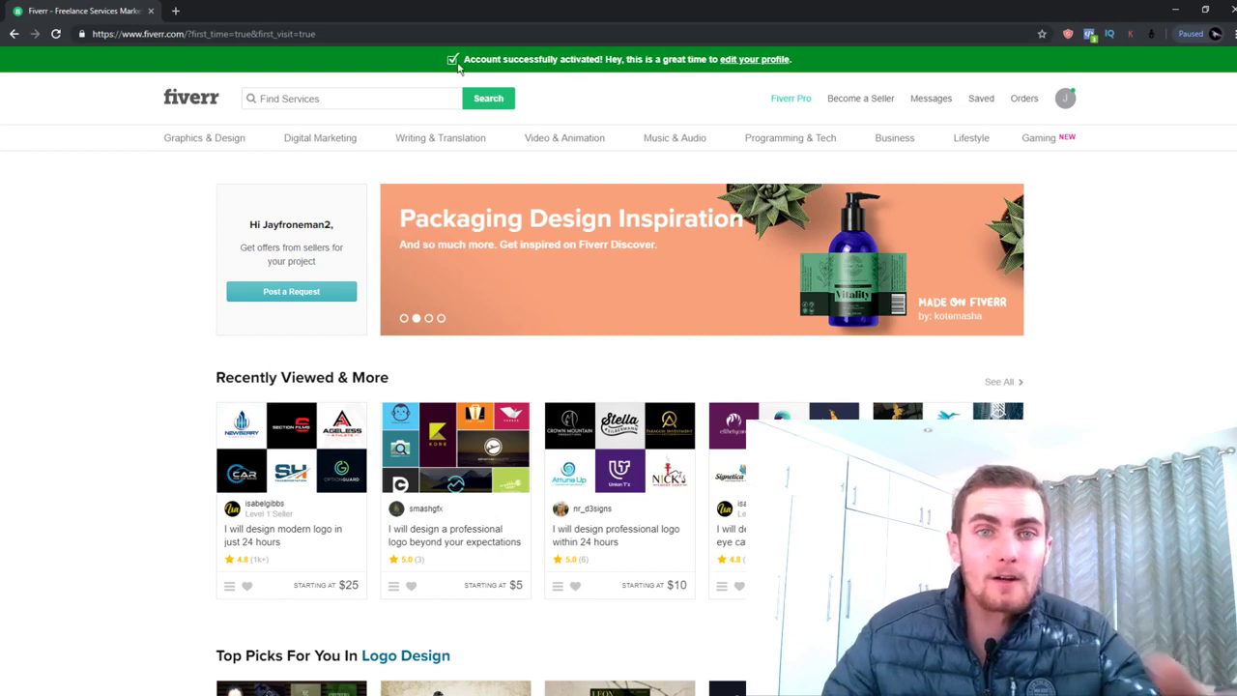
Open the account profile editing page from the activation banner
{"action": "left_click_drag", "start_coordinate": [462, 60], "coordinate": [795, 75]}
{"action": "left_click", "coordinate": [836, 69]}
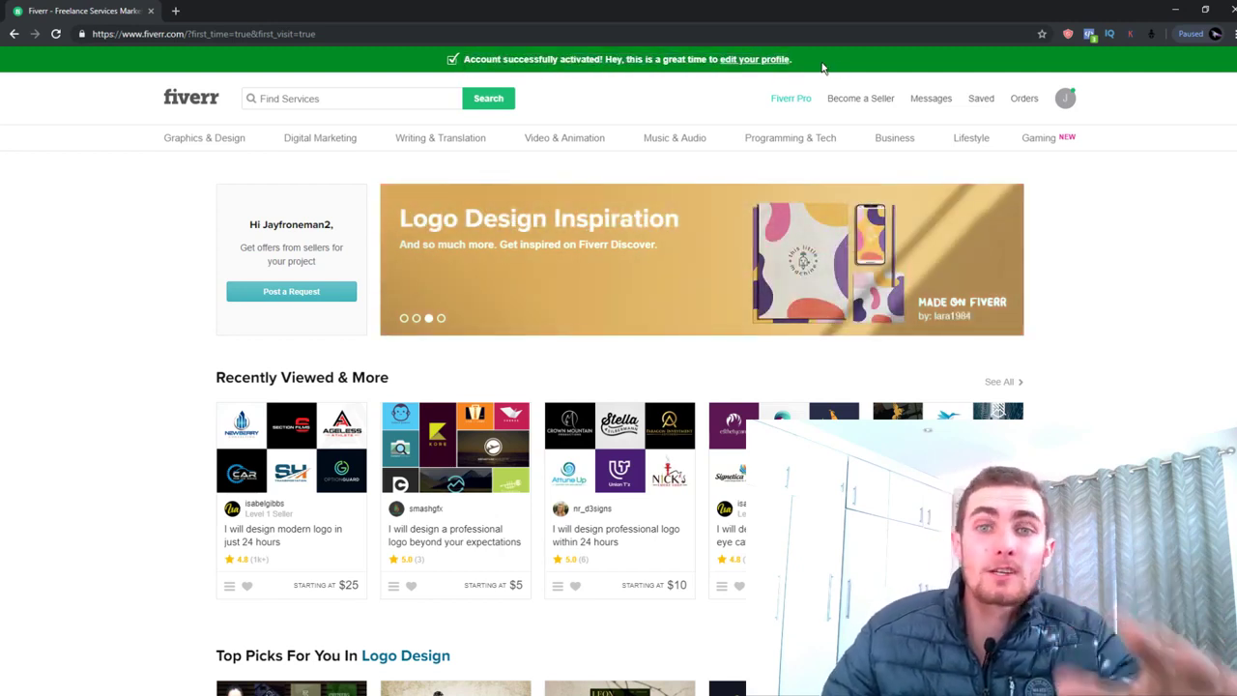
{"action": "left_click", "coordinate": [764, 60]}
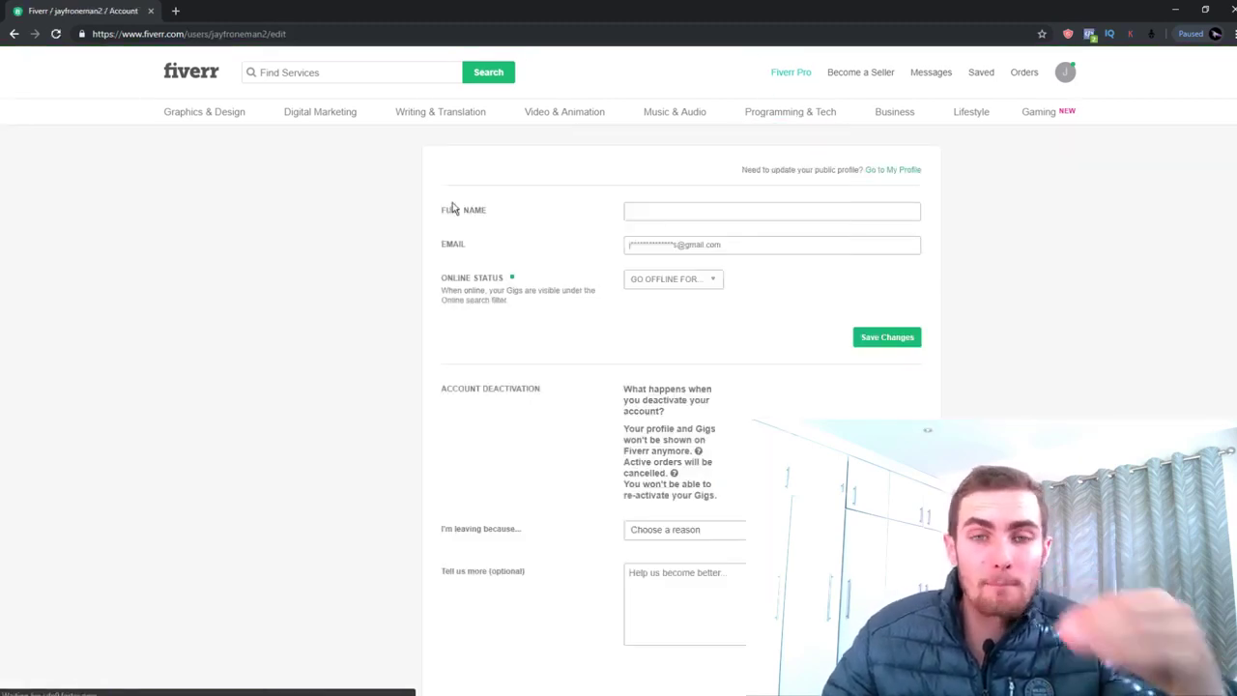
Enter the full name, set Go Offline For to Forever, and save the account settings
{"action": "left_click", "coordinate": [663, 203]}
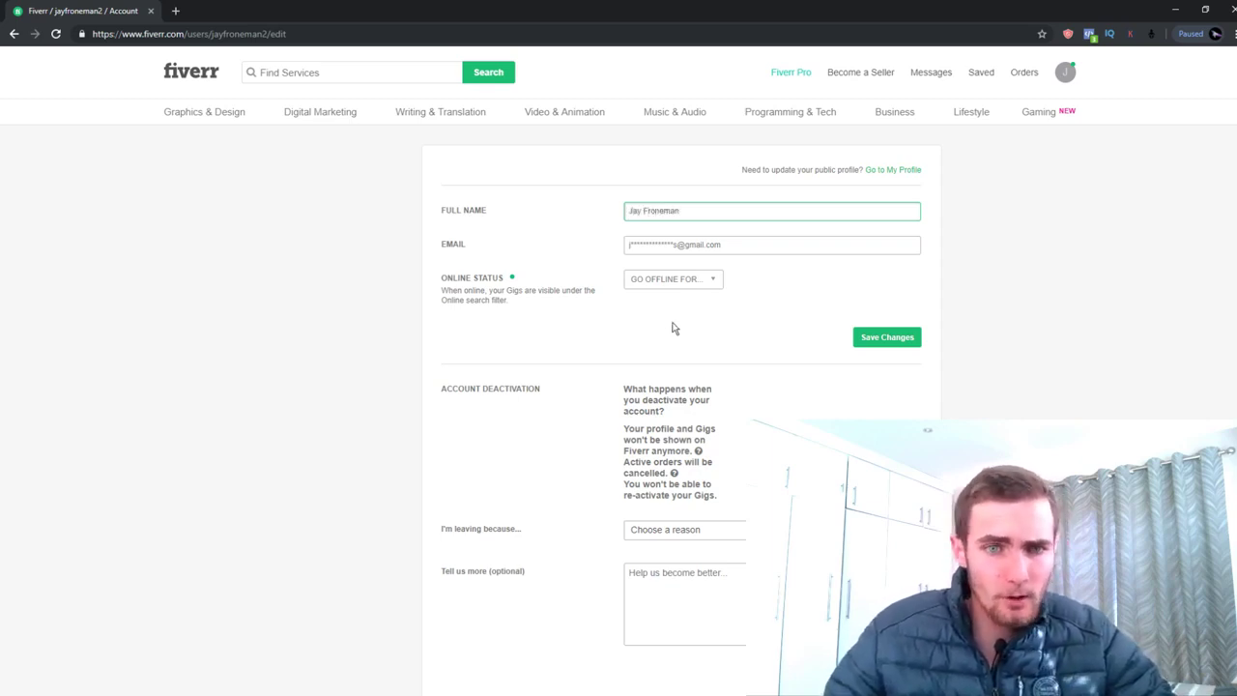
{"action": "left_click", "coordinate": [698, 278]}
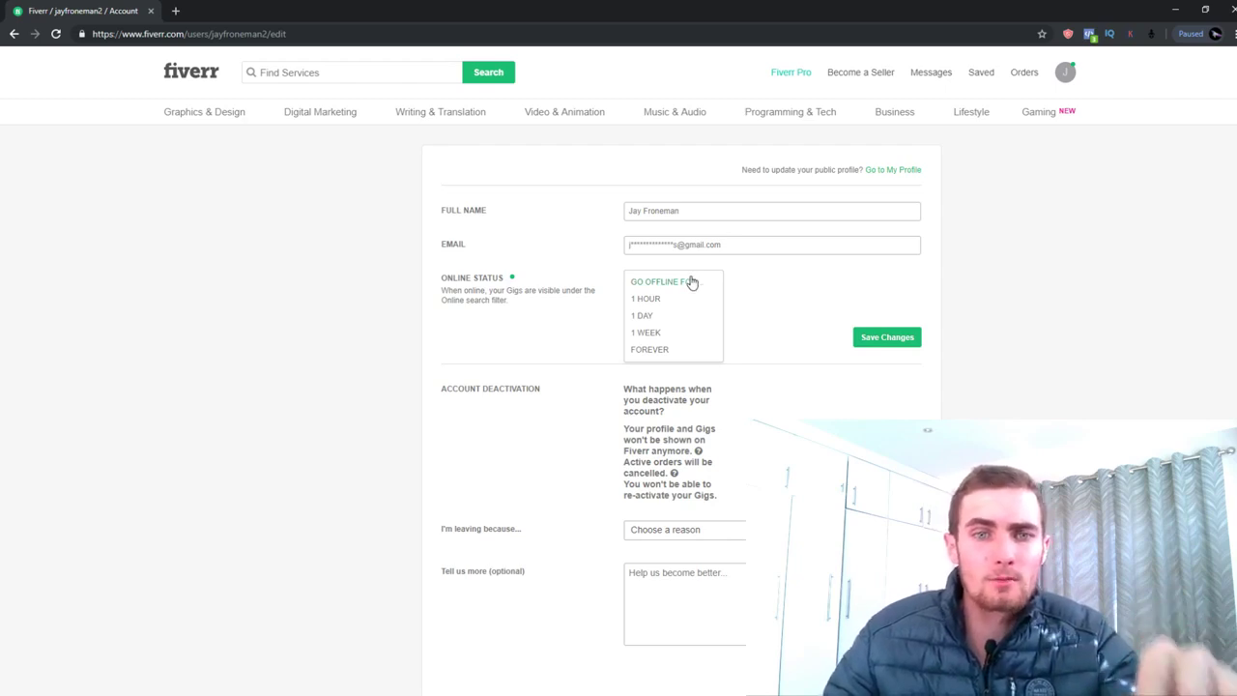
{"action": "left_click", "coordinate": [657, 348]}
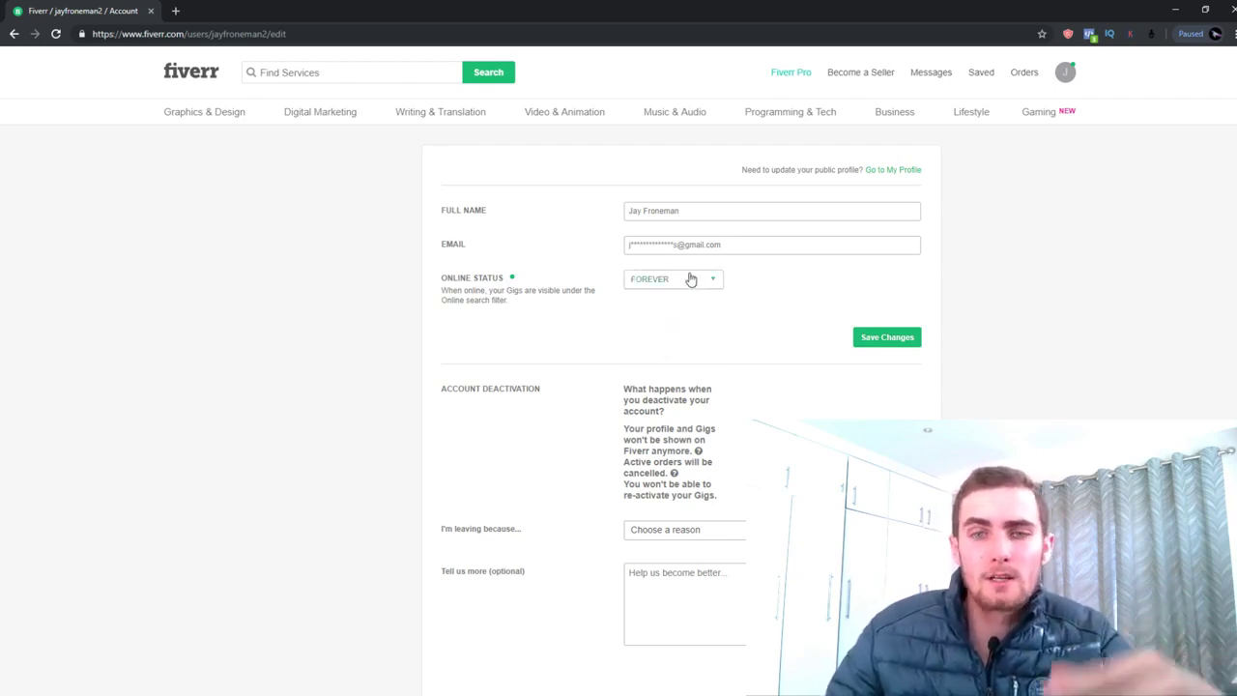
{"action": "left_click", "coordinate": [689, 278]}
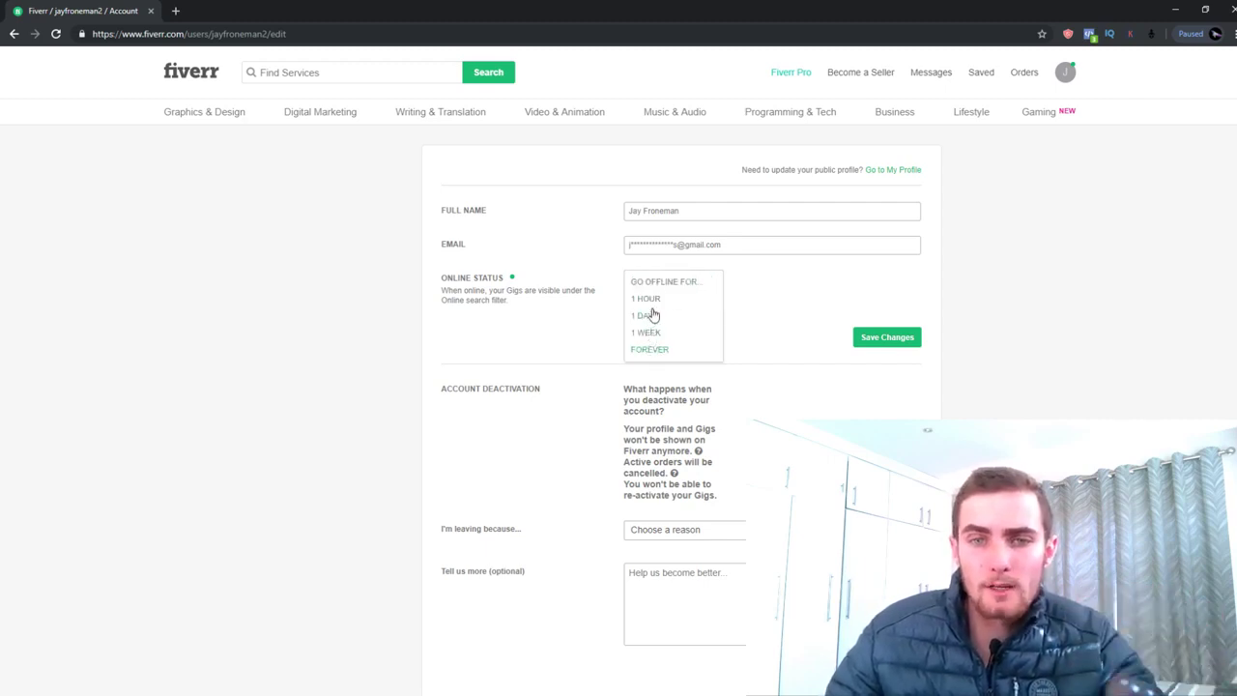
{"action": "left_click", "coordinate": [650, 348]}
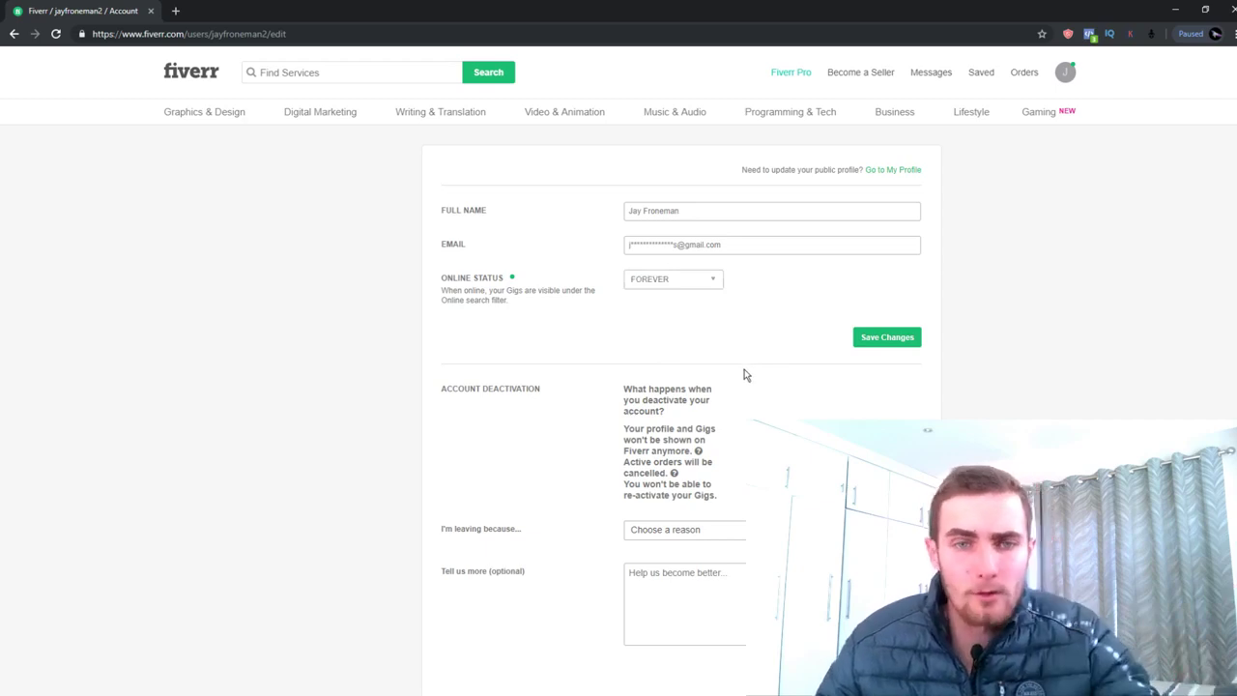
{"action": "scroll", "coordinate": [740, 373], "scroll_direction": "down", "scroll_amount": 4}
{"action": "scroll", "coordinate": [726, 370], "scroll_direction": "up", "scroll_amount": 4}
{"action": "left_click", "coordinate": [893, 339]}
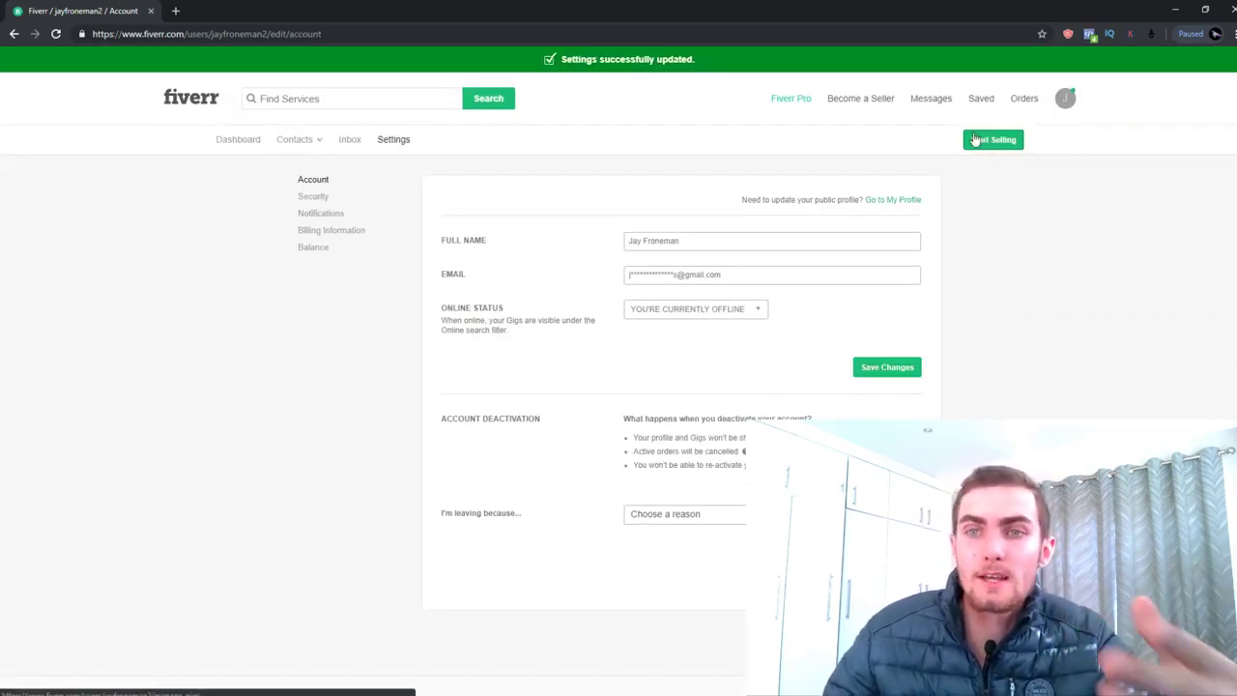
{"action": "left_click", "coordinate": [976, 140]}
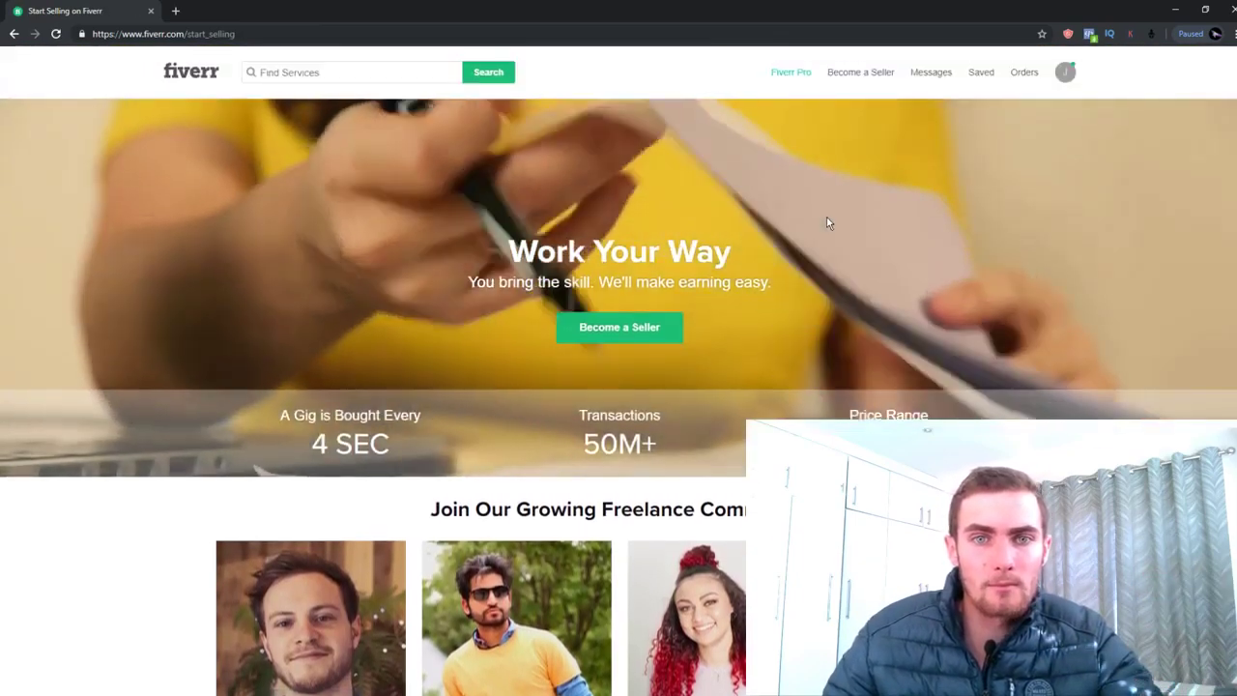
Start the Become a Seller onboarding and continue to the successful-profile tips page
{"action": "scroll", "coordinate": [657, 280], "scroll_direction": "down", "scroll_amount": 1}
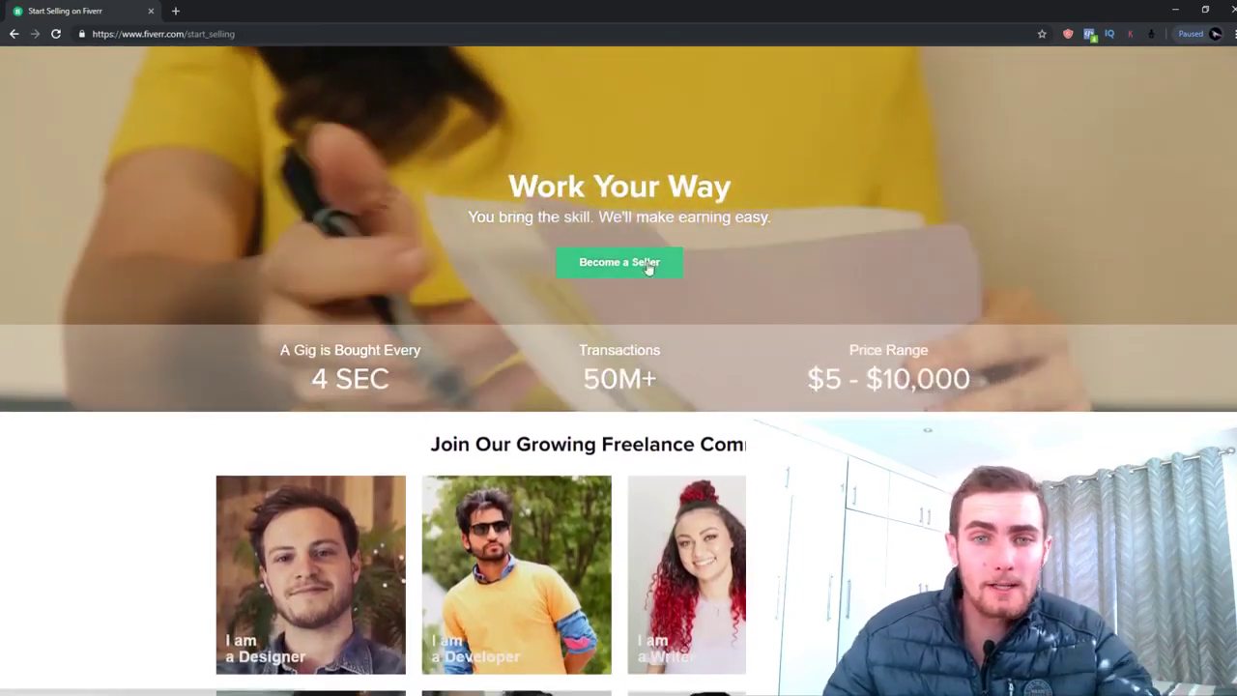
{"action": "scroll", "coordinate": [623, 268], "scroll_direction": "down", "scroll_amount": 2}
{"action": "scroll", "coordinate": [645, 386], "scroll_direction": "up", "scroll_amount": 3}
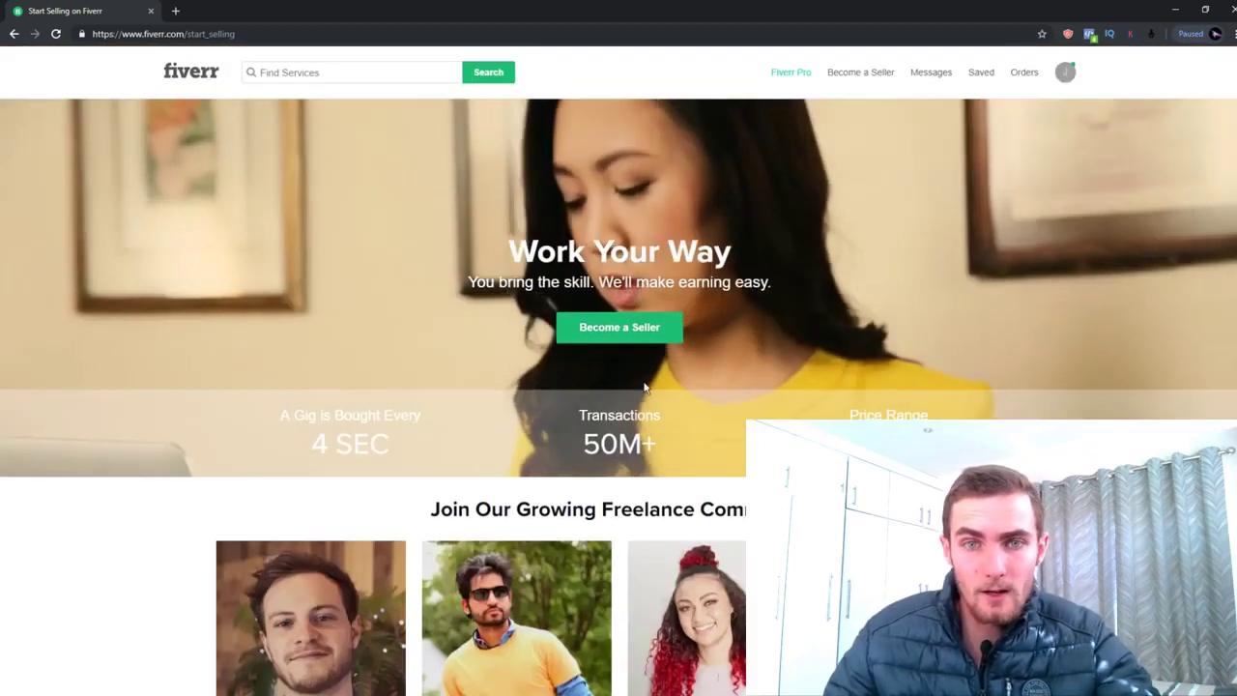
{"action": "left_click", "coordinate": [583, 327]}
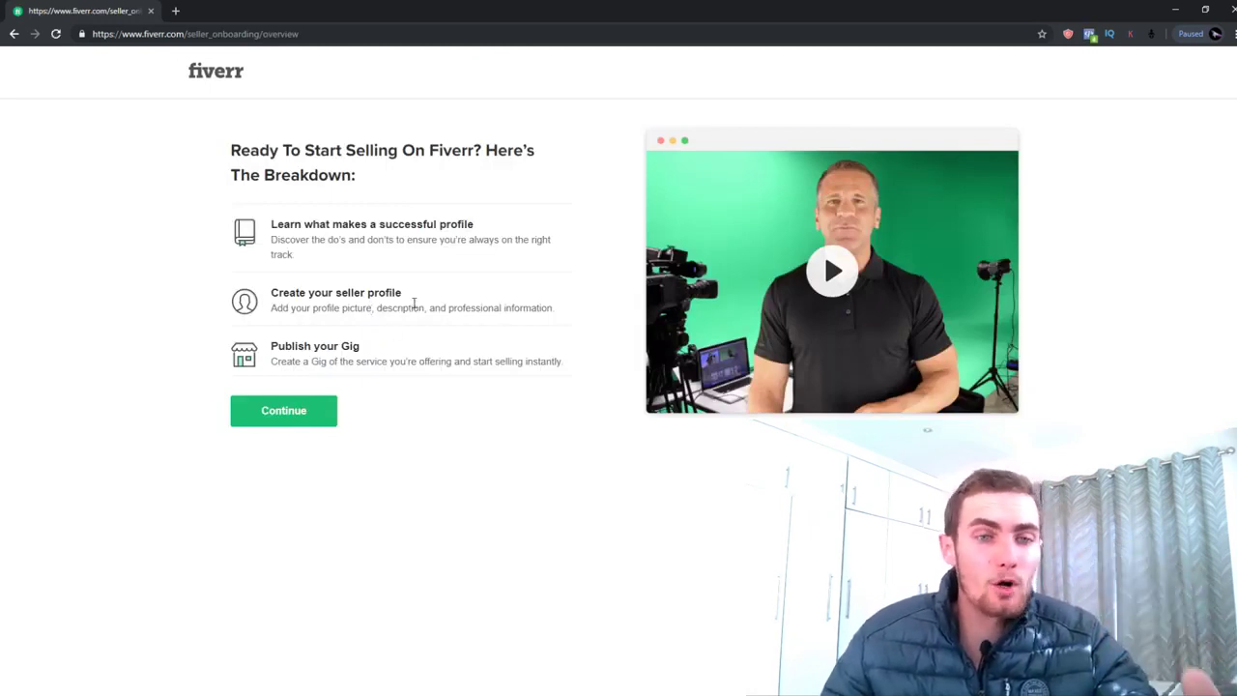
{"action": "left_click", "coordinate": [311, 412]}
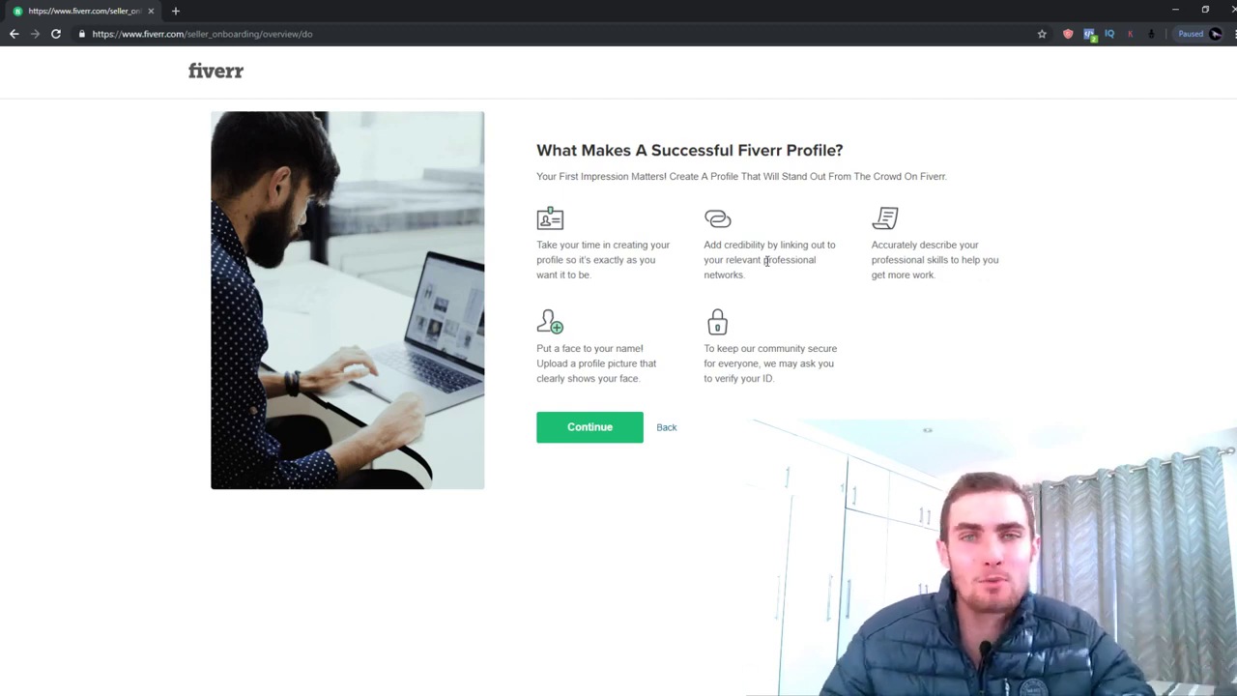
Continue past the do's, don'ts and Thanks pages to the Personal Info form
{"action": "left_click", "coordinate": [585, 437]}
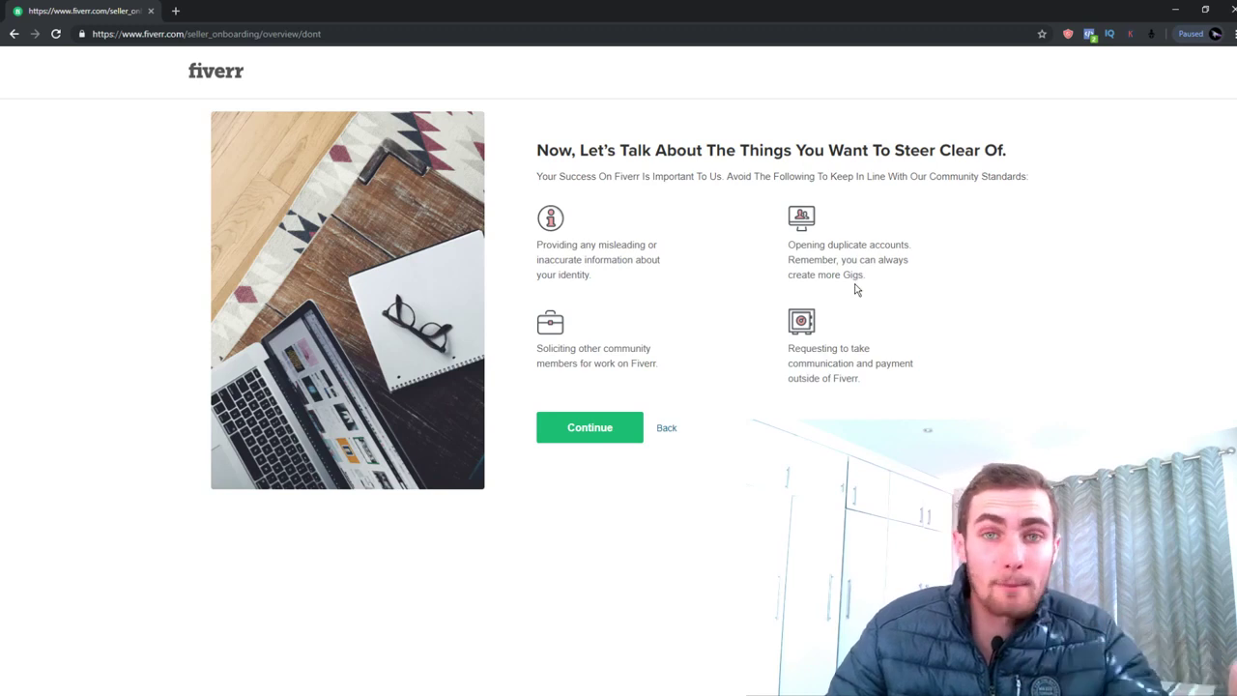
{"action": "left_click", "coordinate": [589, 430]}
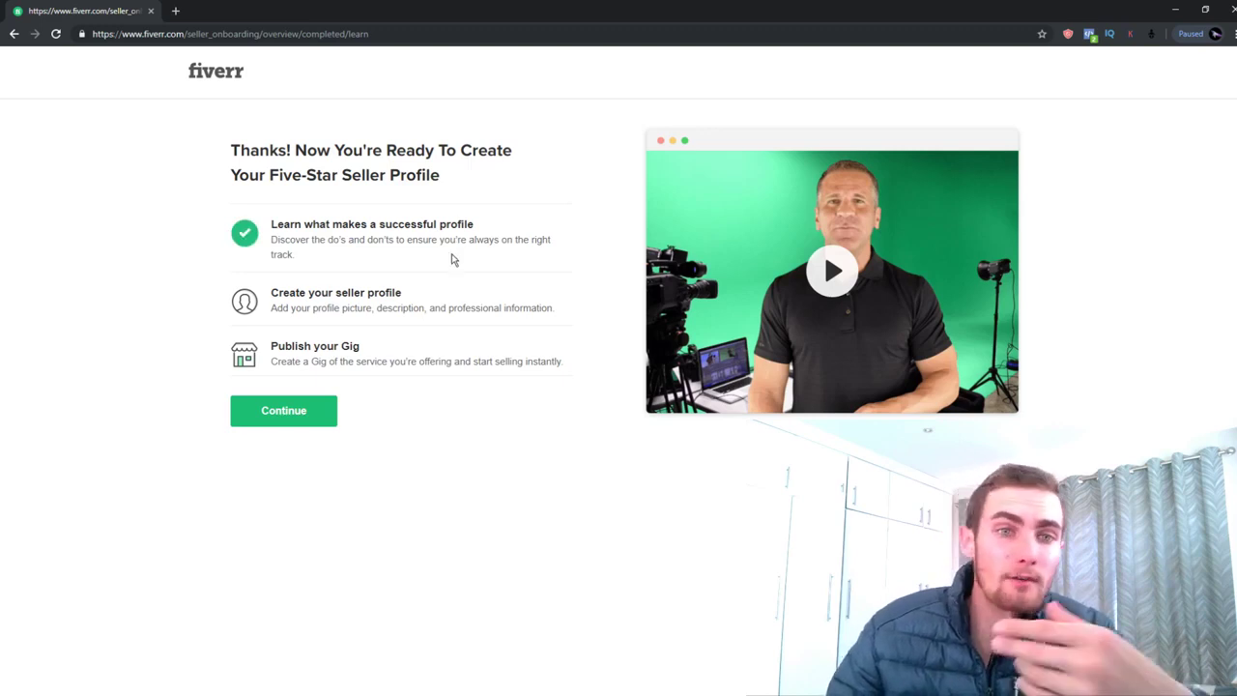
{"action": "left_click", "coordinate": [290, 416]}
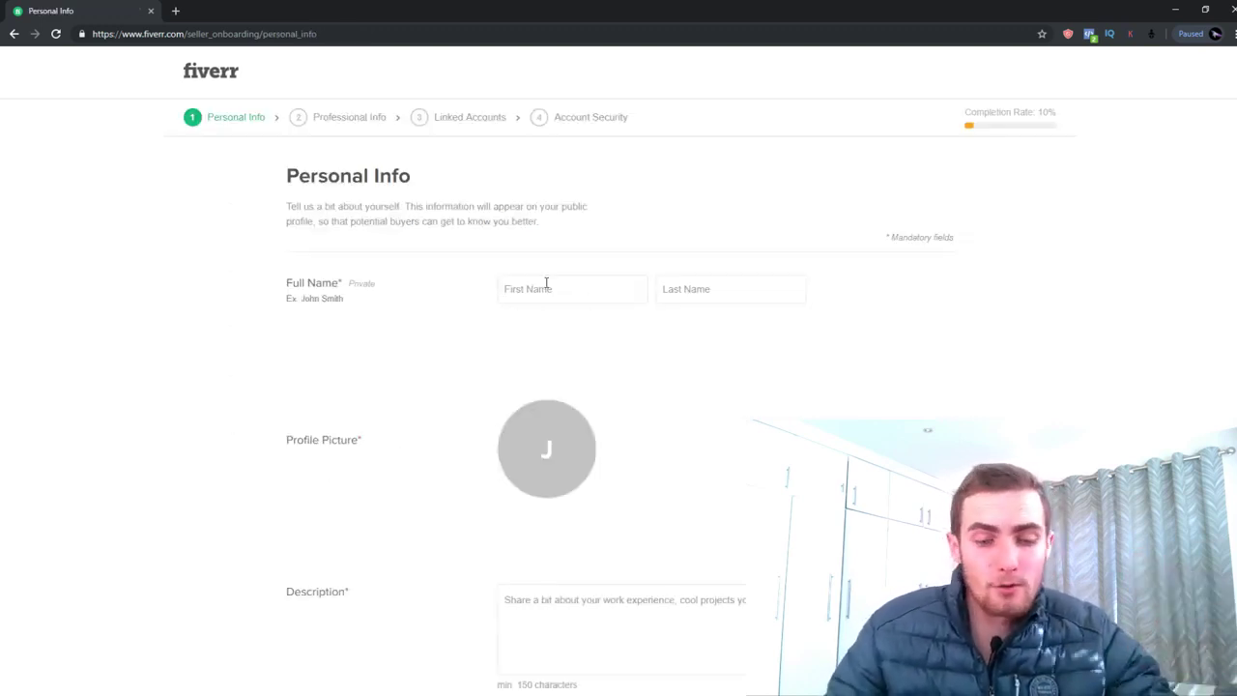
Enter the display name and upload the 'logo' image as the profile picture
{"action": "type", "text": "Jay"}
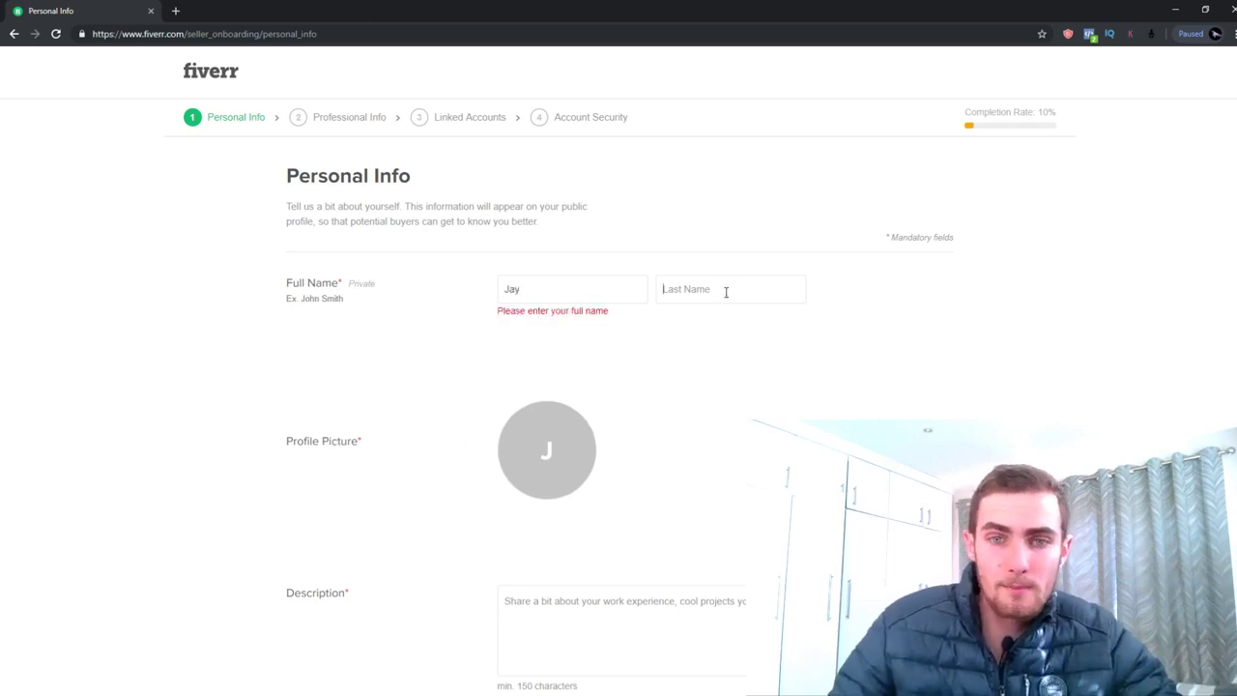
{"action": "type", "text": "Froneman"}
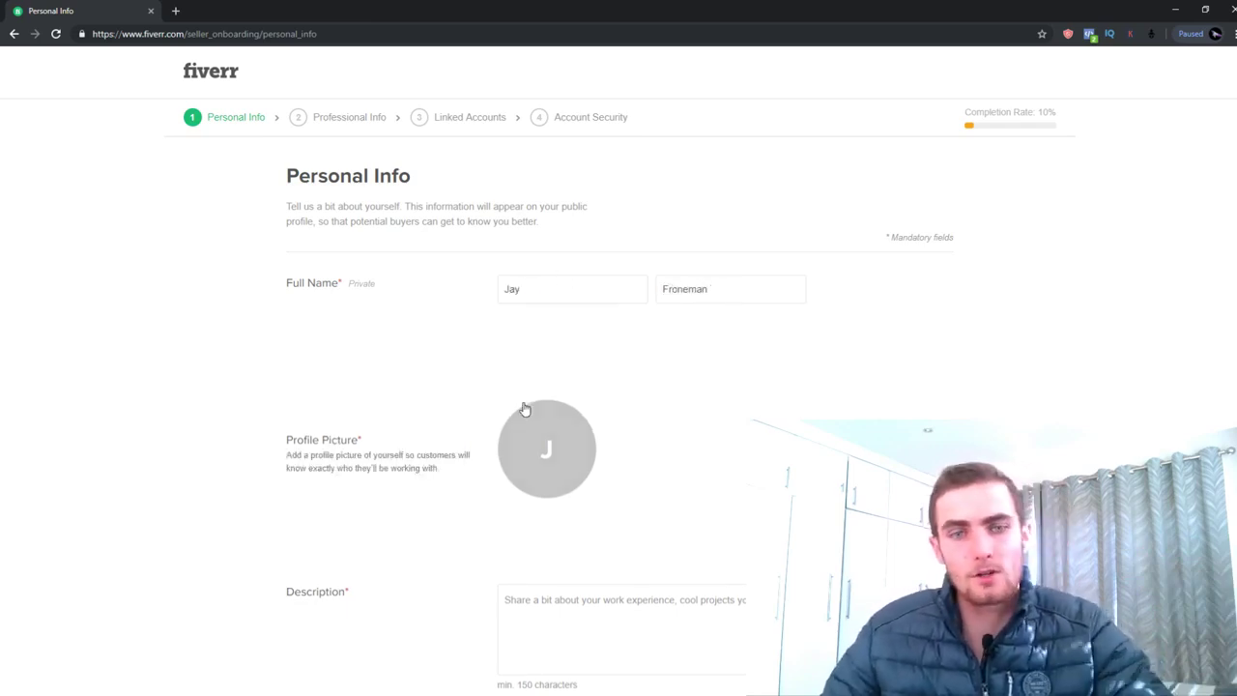
{"action": "left_click", "coordinate": [564, 452]}
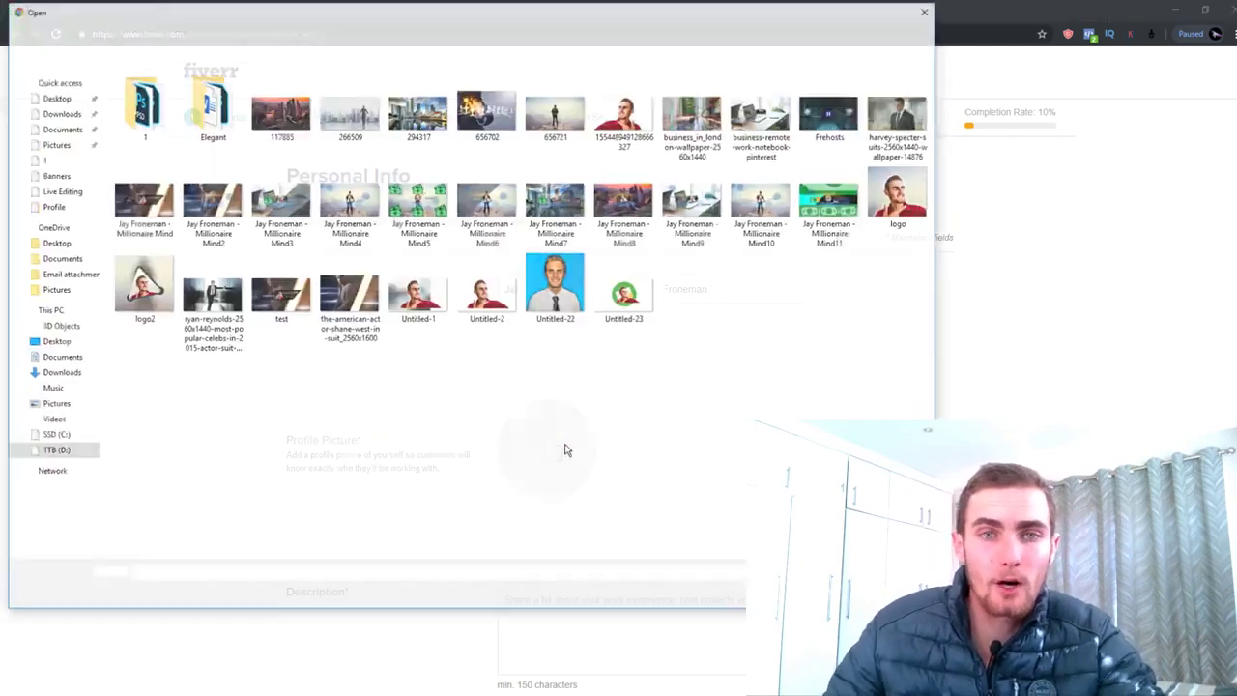
{"action": "double_click", "coordinate": [908, 212]}
Place the cursor in the Description box, then open a new browser tab
{"action": "scroll", "coordinate": [701, 316], "scroll_direction": "down", "scroll_amount": 1}
{"action": "scroll", "coordinate": [701, 316], "scroll_direction": "down", "scroll_amount": 1}
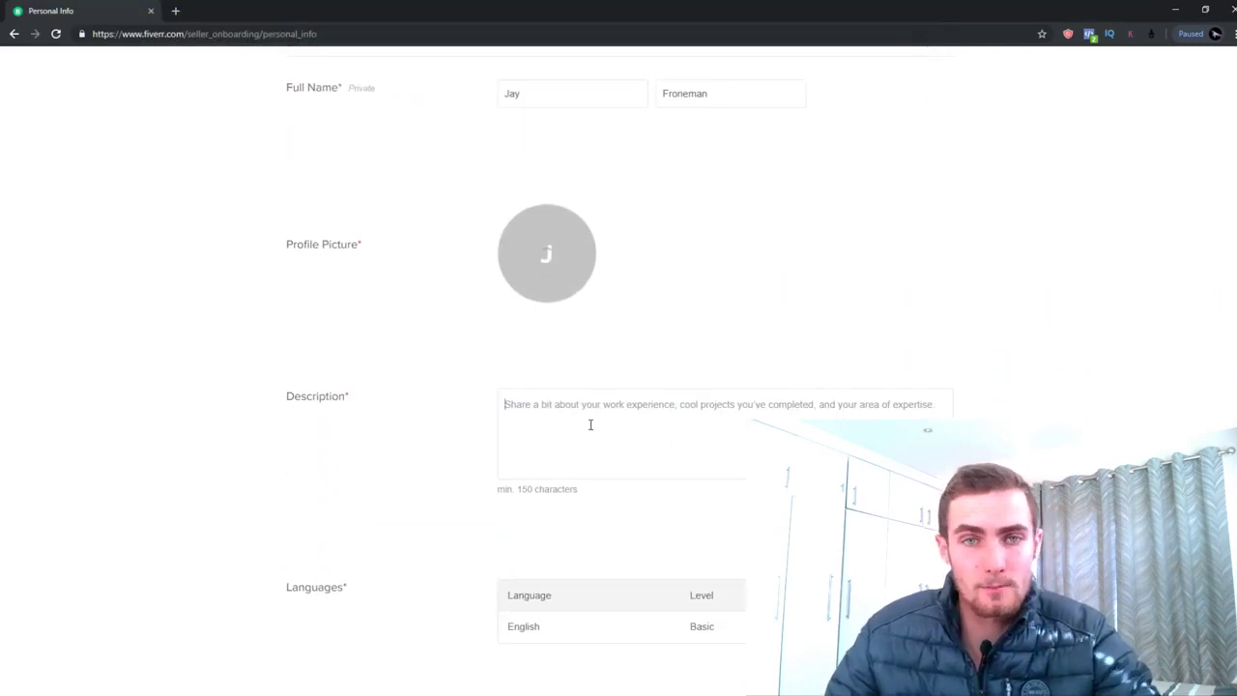
{"action": "scroll", "coordinate": [592, 405], "scroll_direction": "down", "scroll_amount": 1}
{"action": "left_click", "coordinate": [593, 386]}
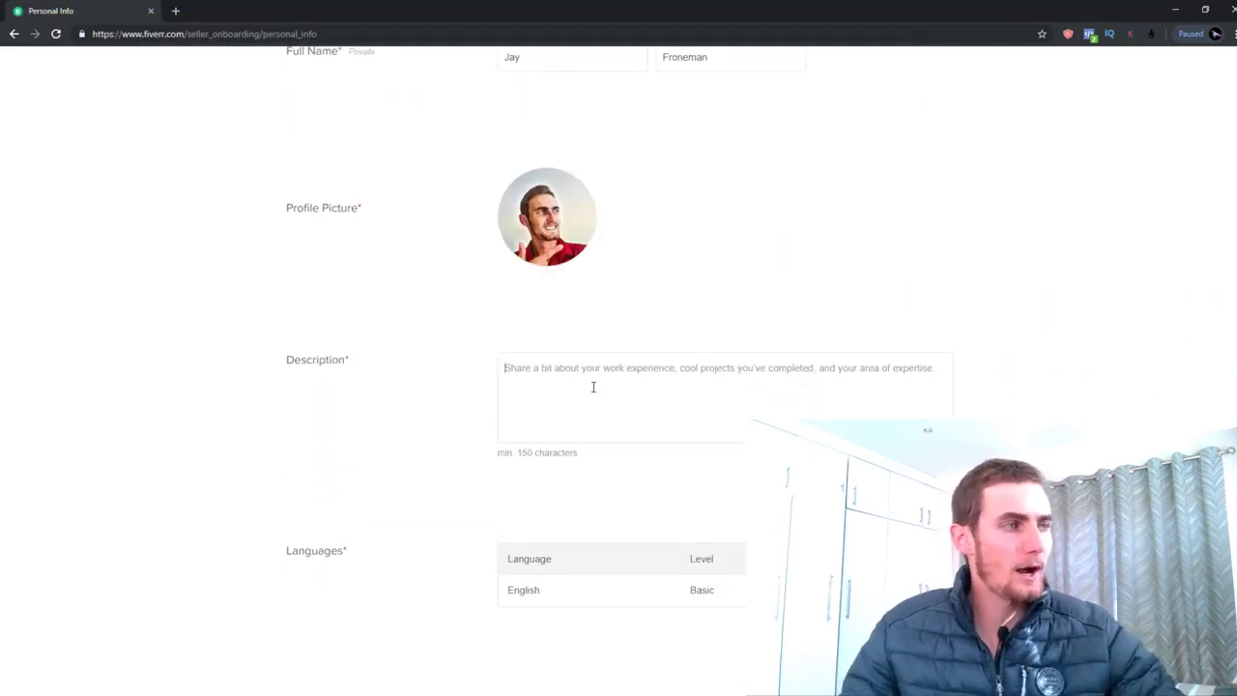
{"action": "scroll", "coordinate": [593, 387], "scroll_direction": "up", "scroll_amount": 2}
{"action": "scroll", "coordinate": [469, 351], "scroll_direction": "up", "scroll_amount": 1}
{"action": "key", "text": "ctrl+t"}
Load fiverr.com in the new tab and browse its category menu
{"action": "type", "text": "fiverr.com"}
{"action": "key", "text": "Return"}
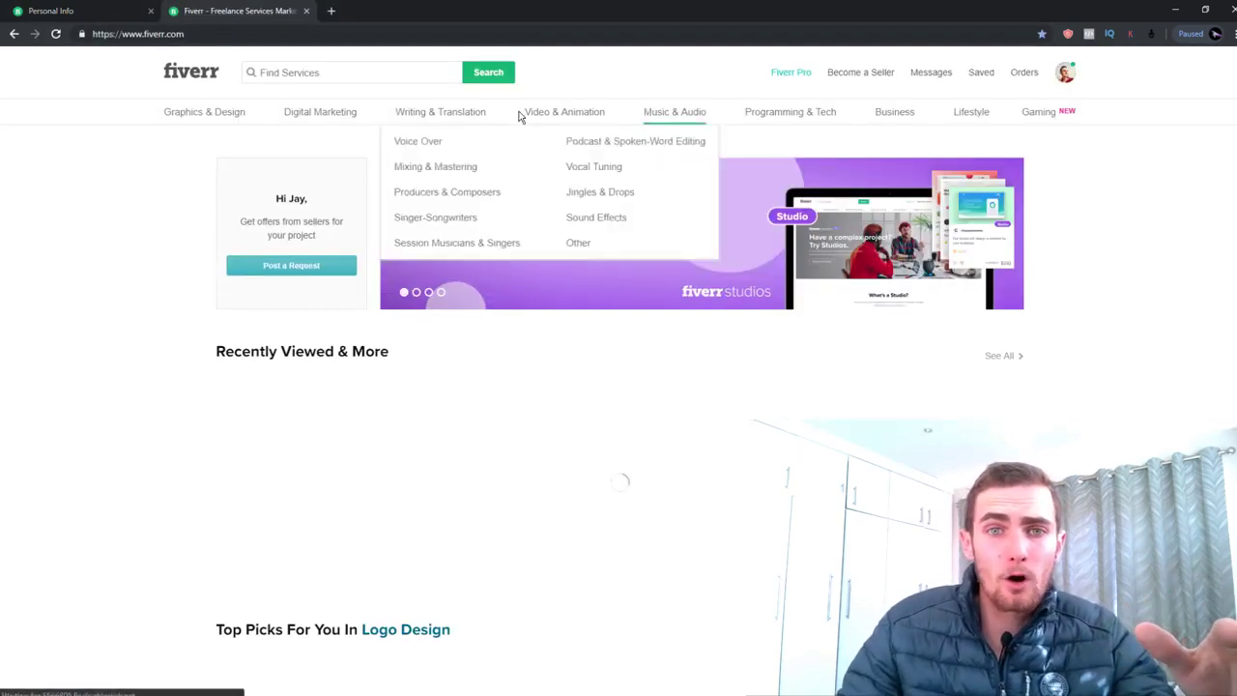
{"action": "mouse_move", "coordinate": [238, 117]}
{"action": "mouse_move", "coordinate": [285, 120]}
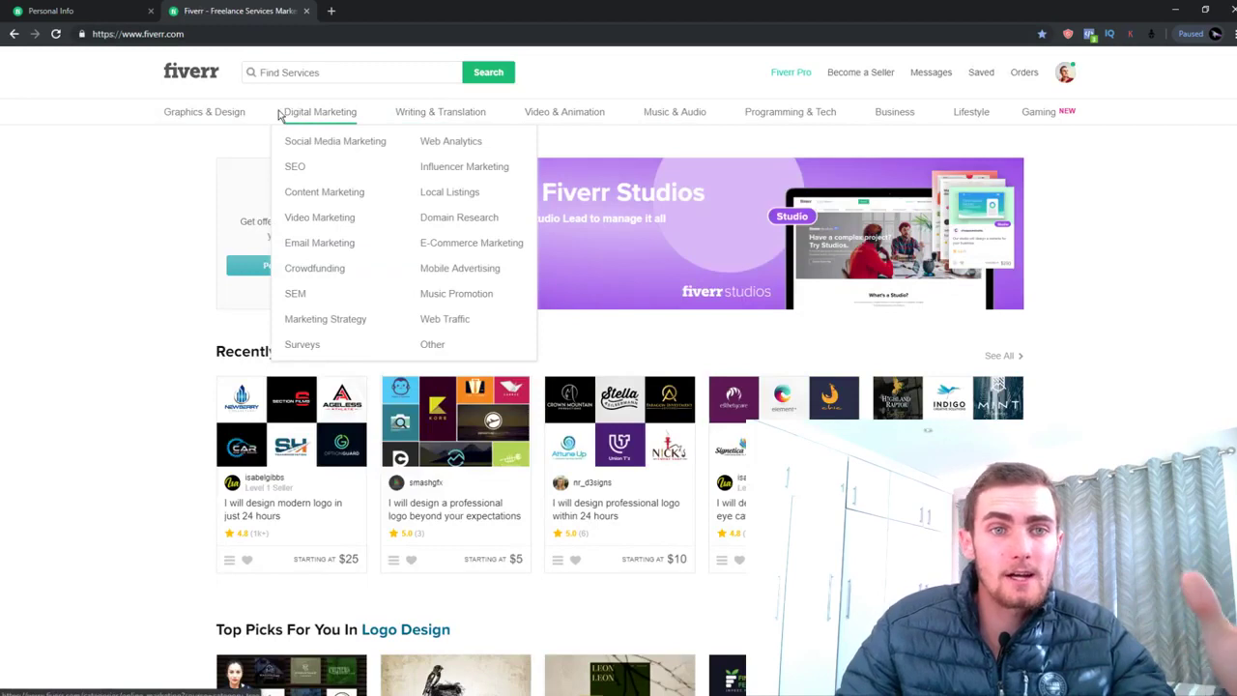
{"action": "left_click", "coordinate": [58, 11]}
Start writing the seller description, correcting 'Markerter' to 'Marketer'
{"action": "left_click", "coordinate": [625, 565]}
{"action": "type", "text": "An Individual Digital Markerter"}
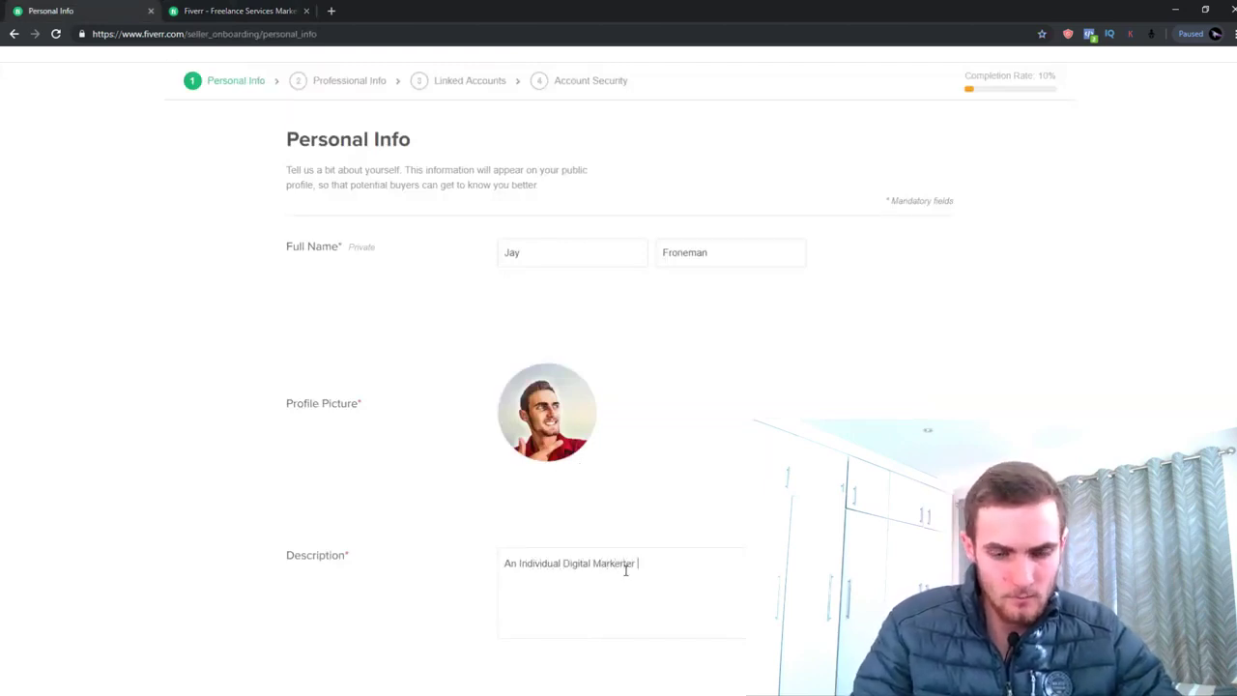
{"action": "type", "text": "3 year experience in"}
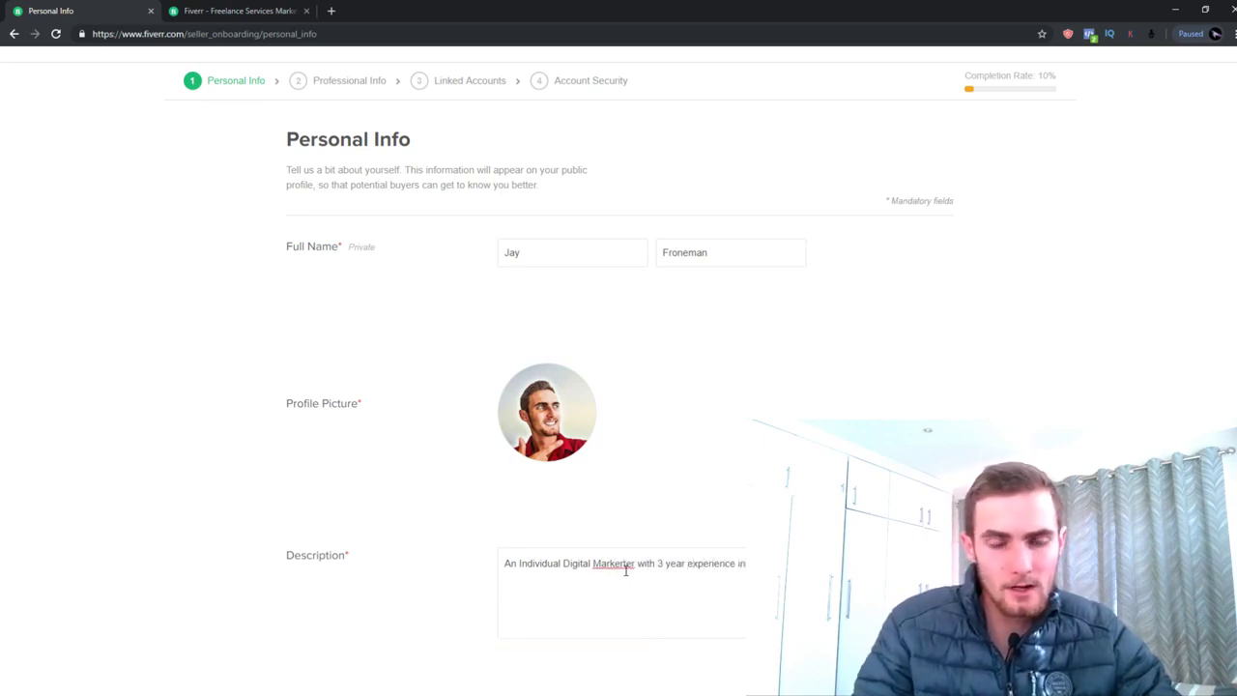
{"action": "left_click", "coordinate": [625, 570]}
{"action": "key", "text": "BackSpace"}
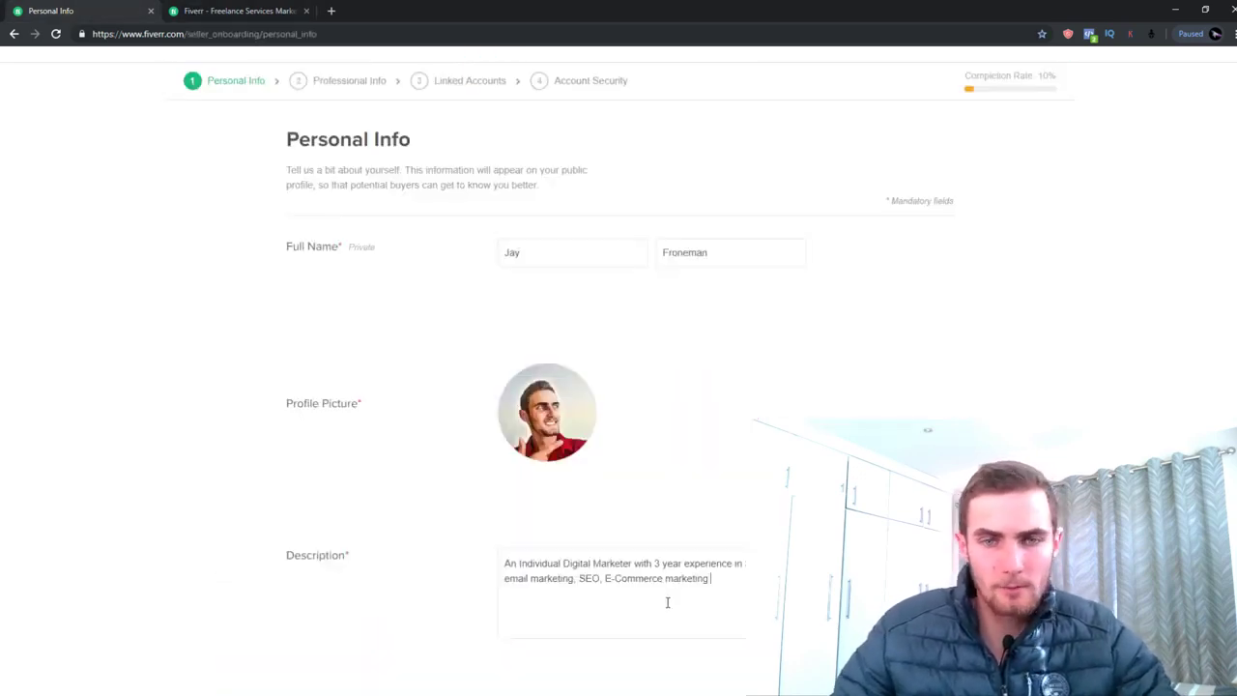
Compare the Fiverr homepage categories, including Digital Marketing, against the Personal Info form
{"action": "left_click", "coordinate": [250, 10]}
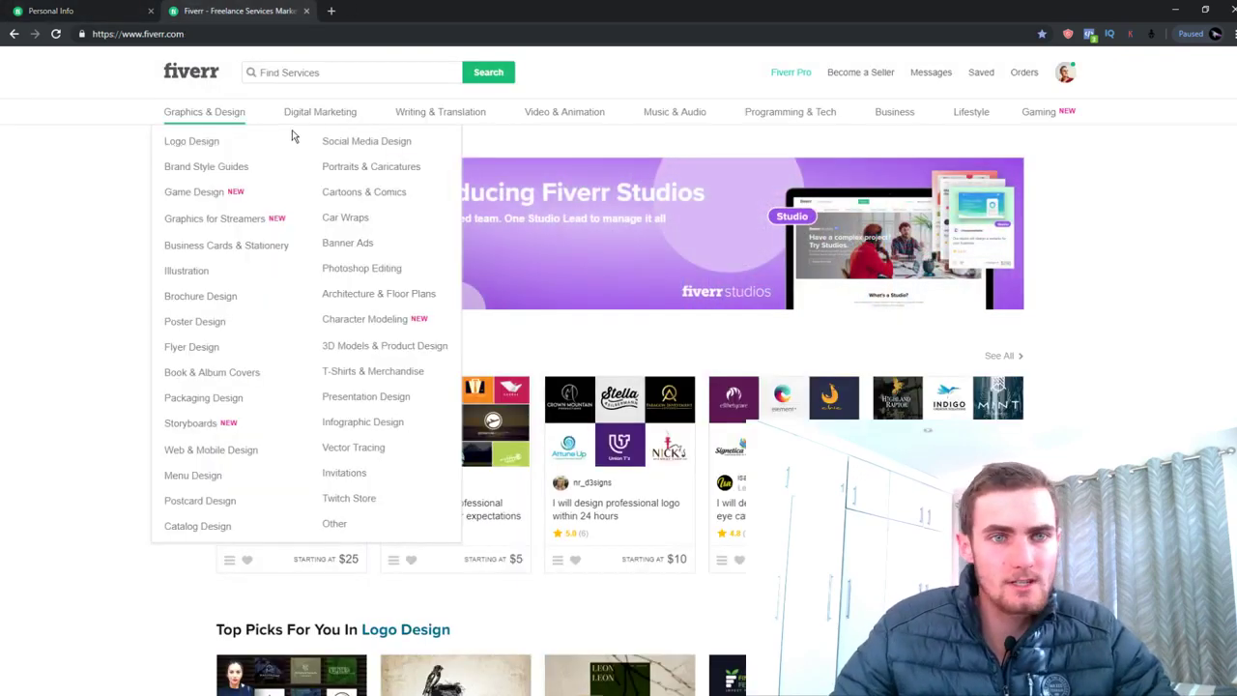
{"action": "mouse_move", "coordinate": [312, 122]}
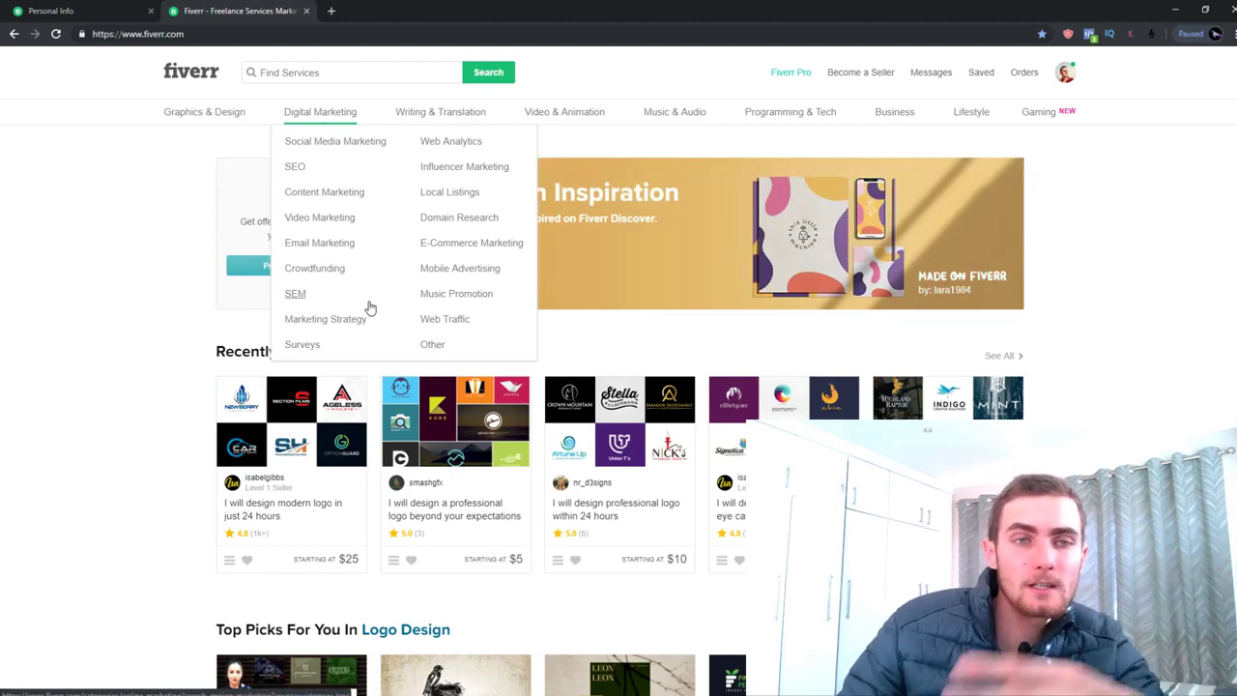
{"action": "left_click", "coordinate": [49, 10]}
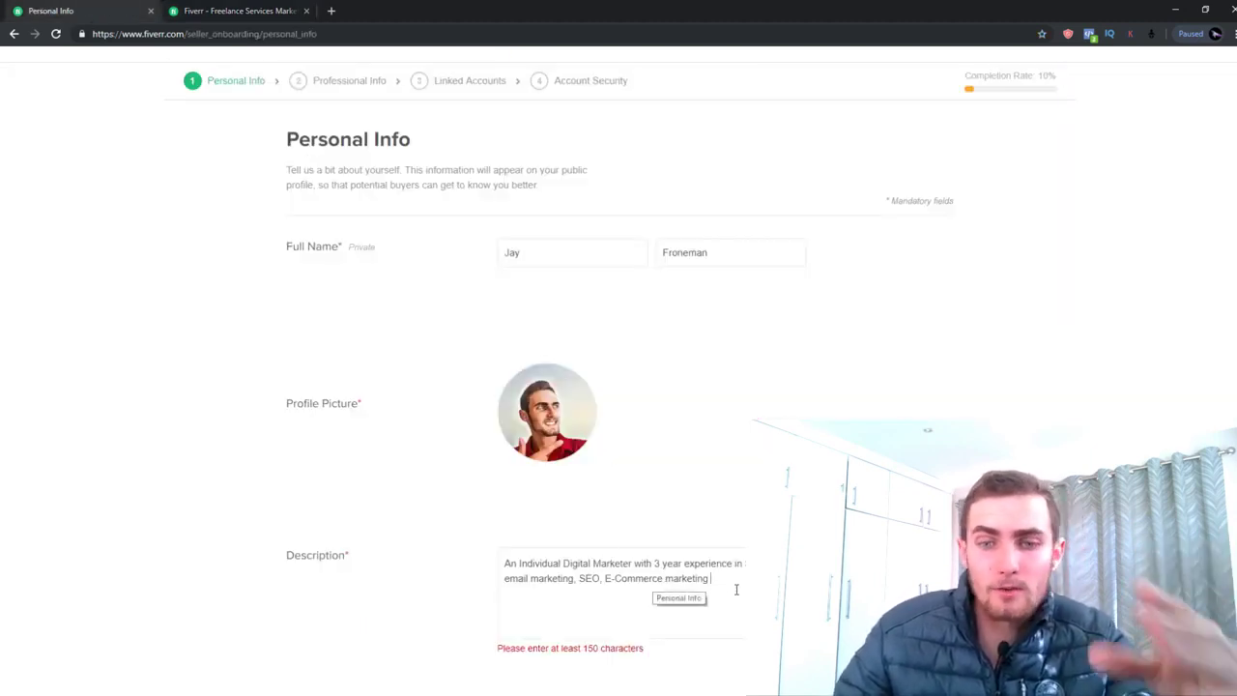
{"action": "left_click", "coordinate": [232, 11]}
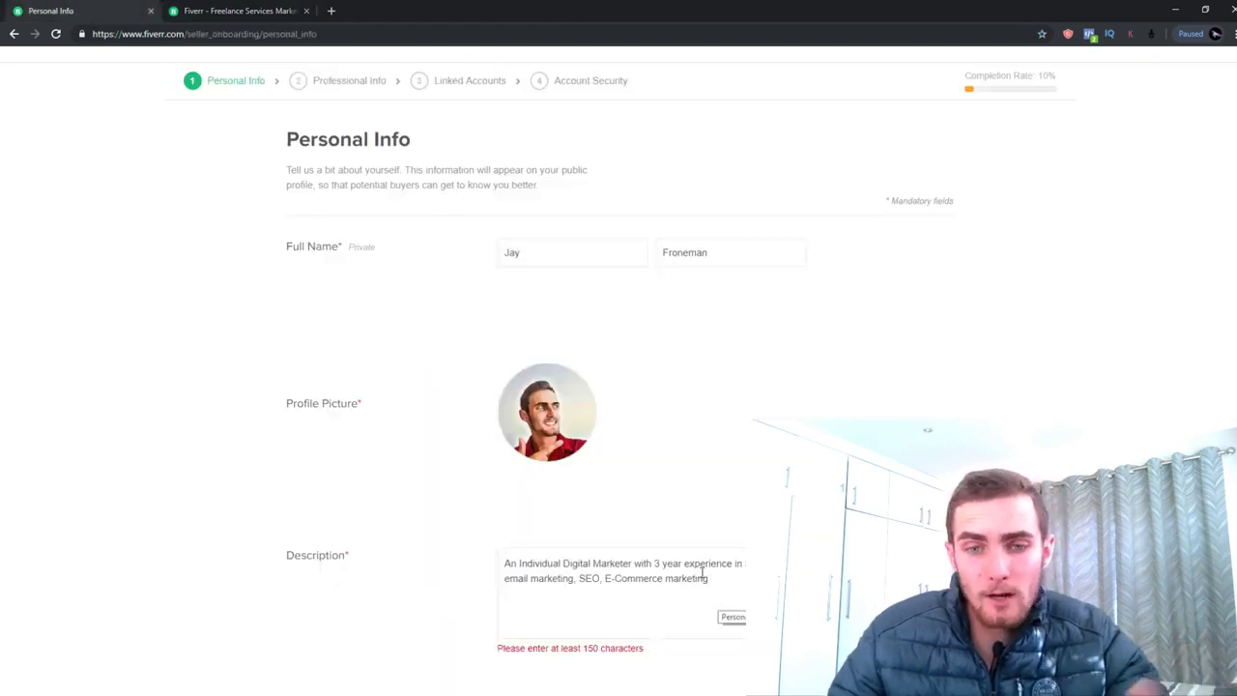
{"action": "scroll", "coordinate": [705, 570], "scroll_direction": "down", "scroll_amount": 1}
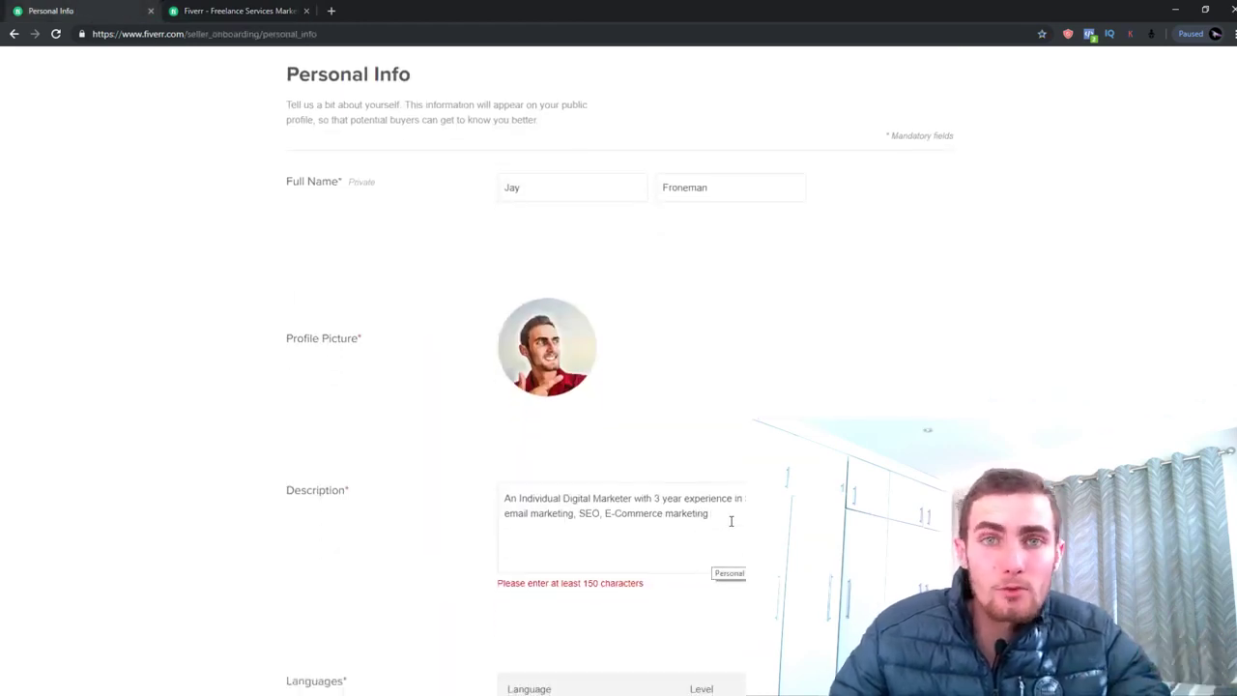
{"action": "left_click", "coordinate": [232, 11]}
{"action": "left_click", "coordinate": [111, 8]}
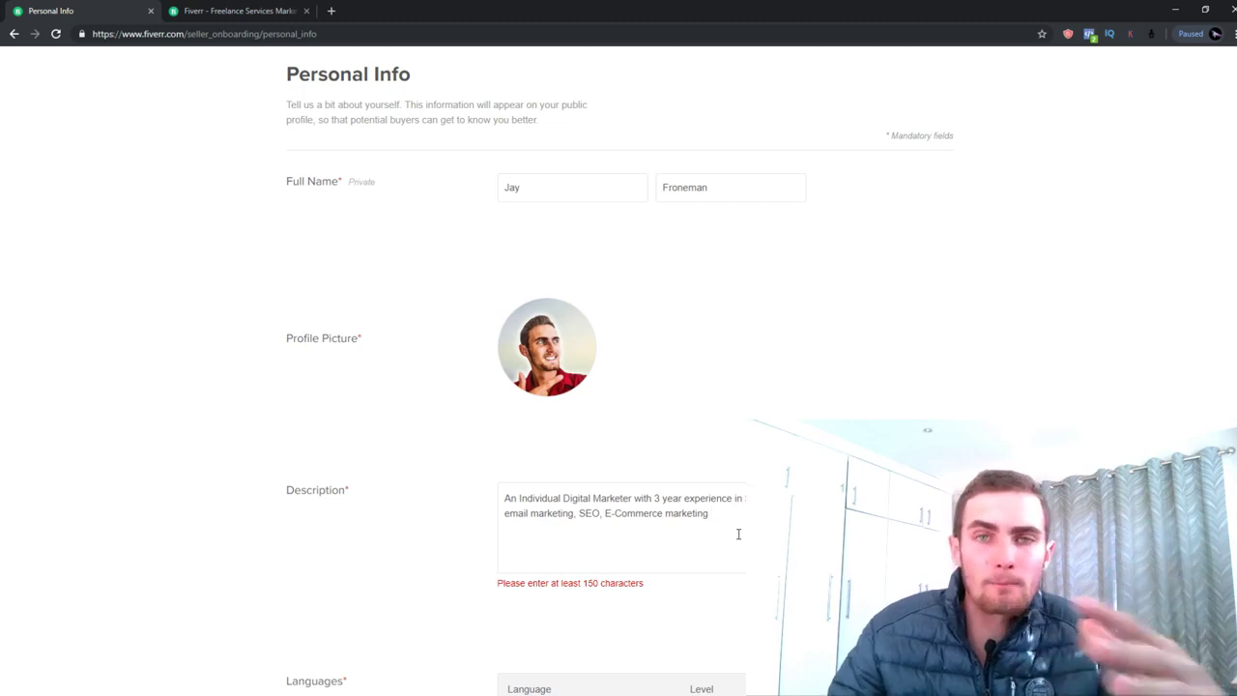
{"action": "left_click", "coordinate": [231, 10]}
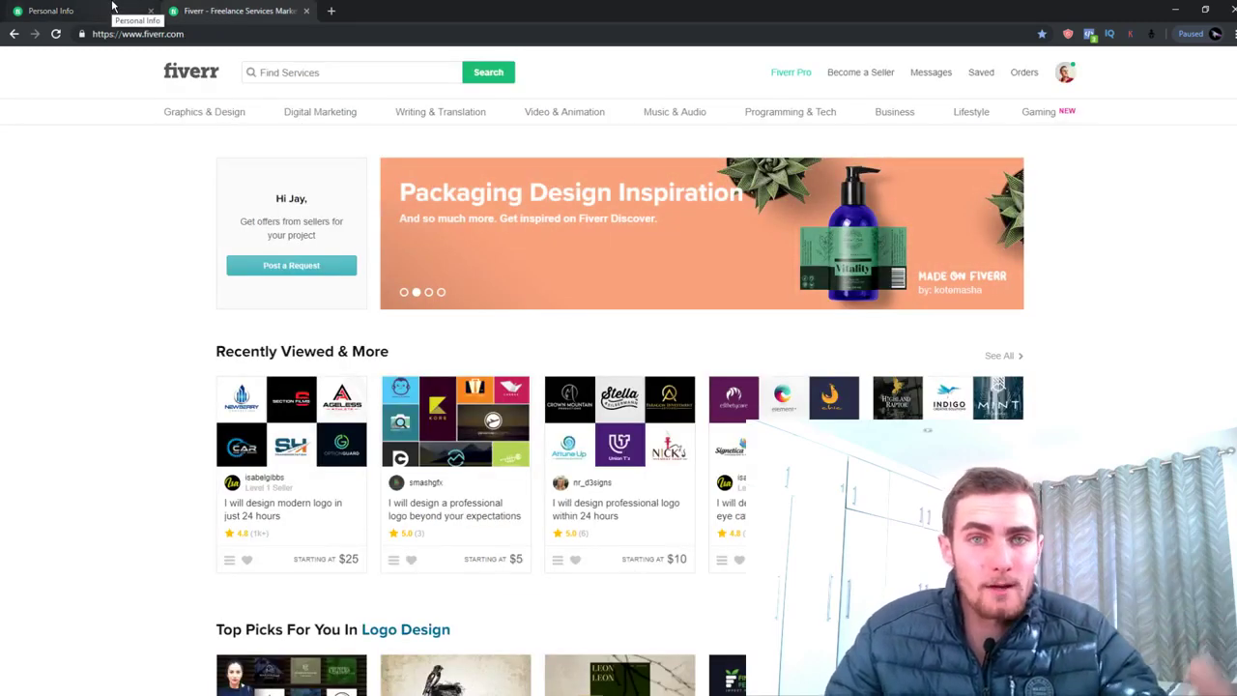
{"action": "left_click", "coordinate": [110, 10]}
{"action": "left_click", "coordinate": [232, 11]}
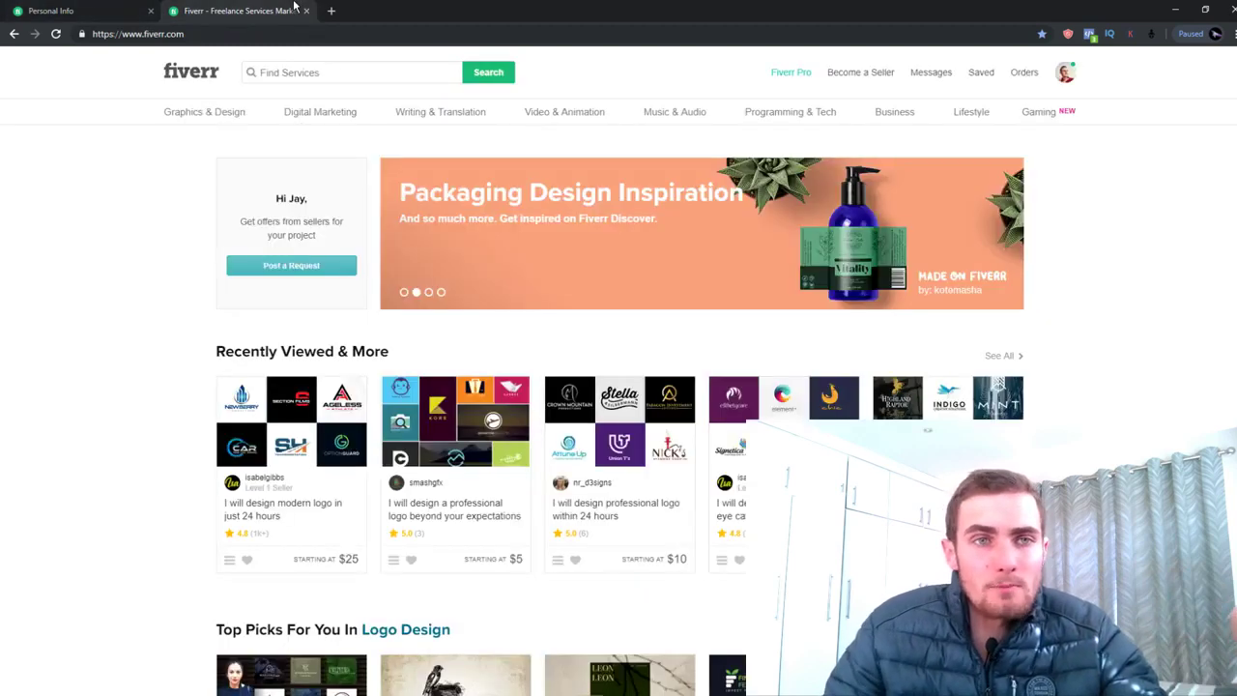
{"action": "left_click", "coordinate": [114, 9]}
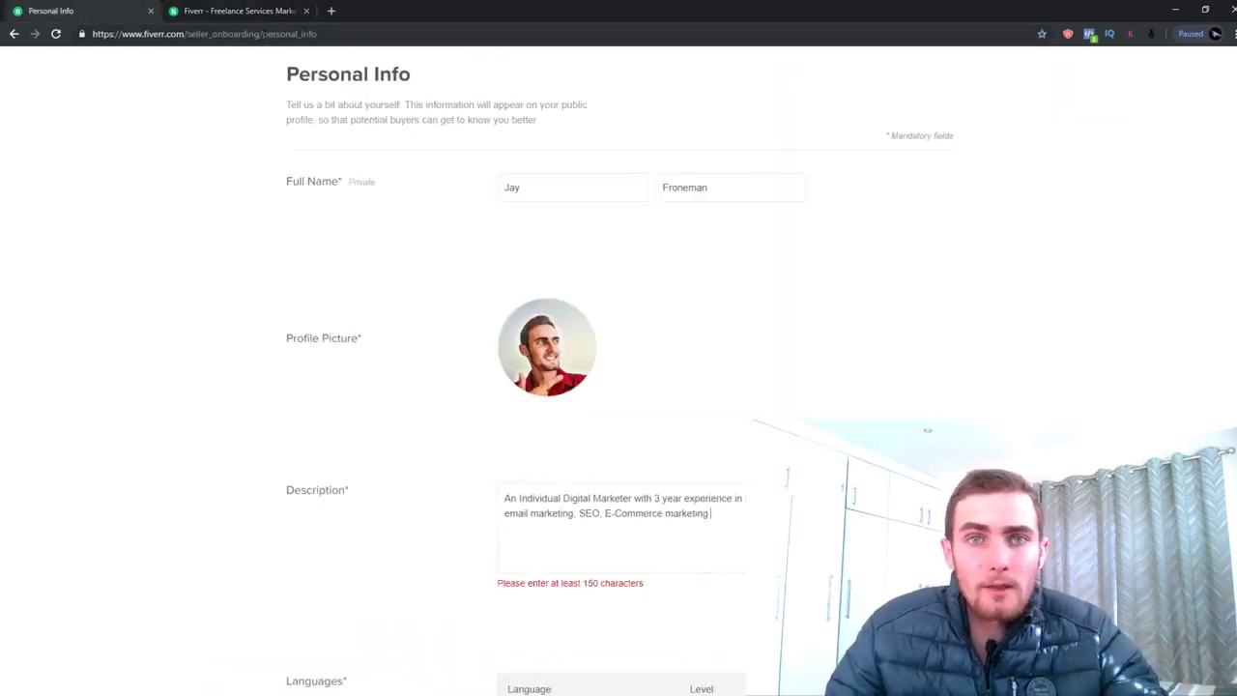
{"action": "left_click", "coordinate": [214, 11]}
{"action": "mouse_move", "coordinate": [340, 114]}
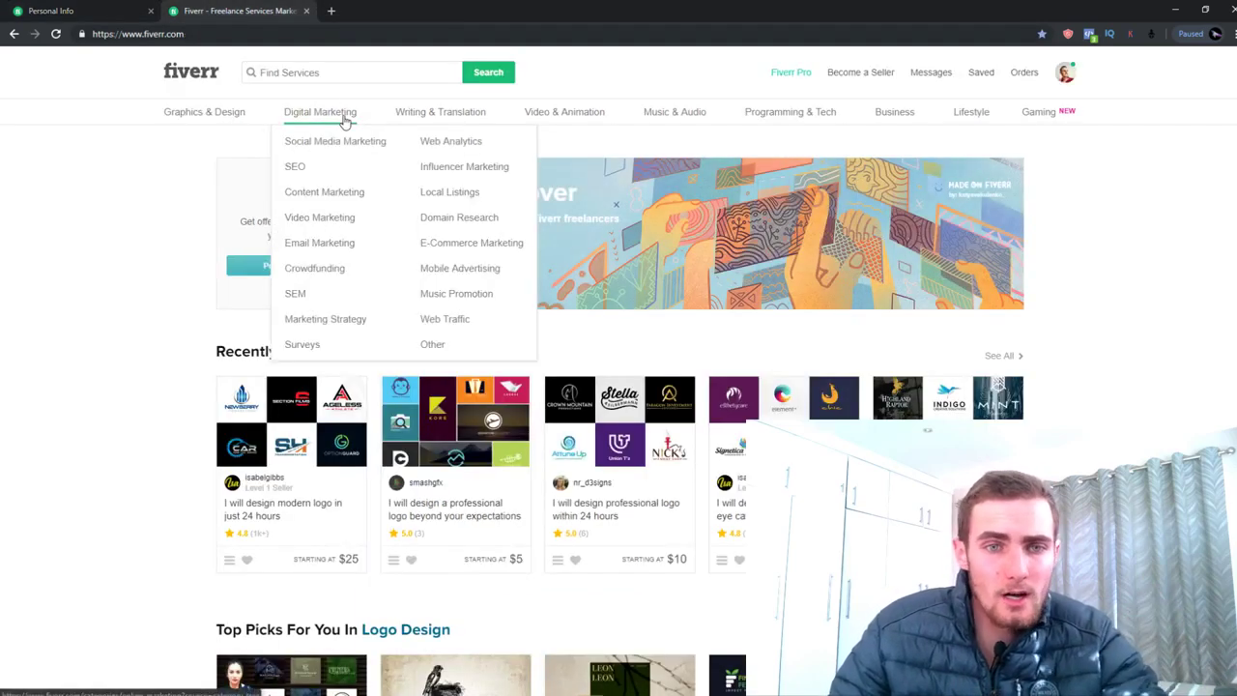
{"action": "left_click", "coordinate": [58, 11]}
Finish the description about digital marketing experience and the YouTube network
{"action": "left_click", "coordinate": [710, 513]}
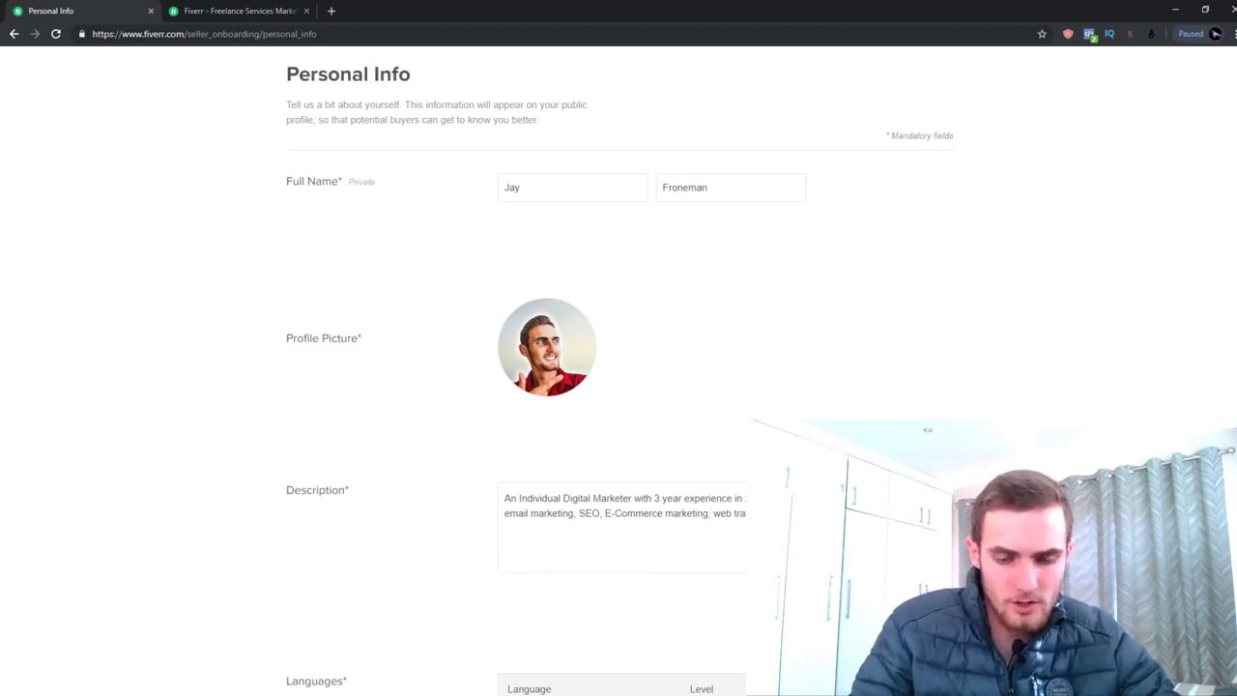
{"action": "scroll", "coordinate": [619, 387], "scroll_direction": "down", "scroll_amount": 2}
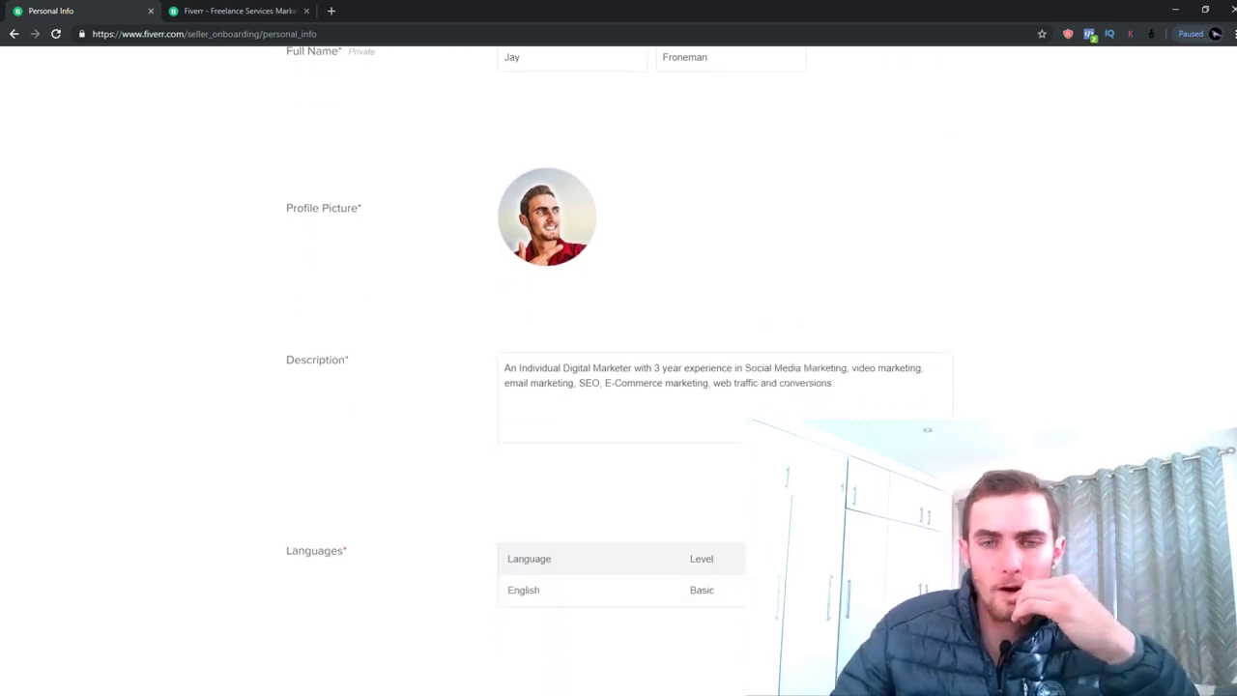
{"action": "type", "text": "."}
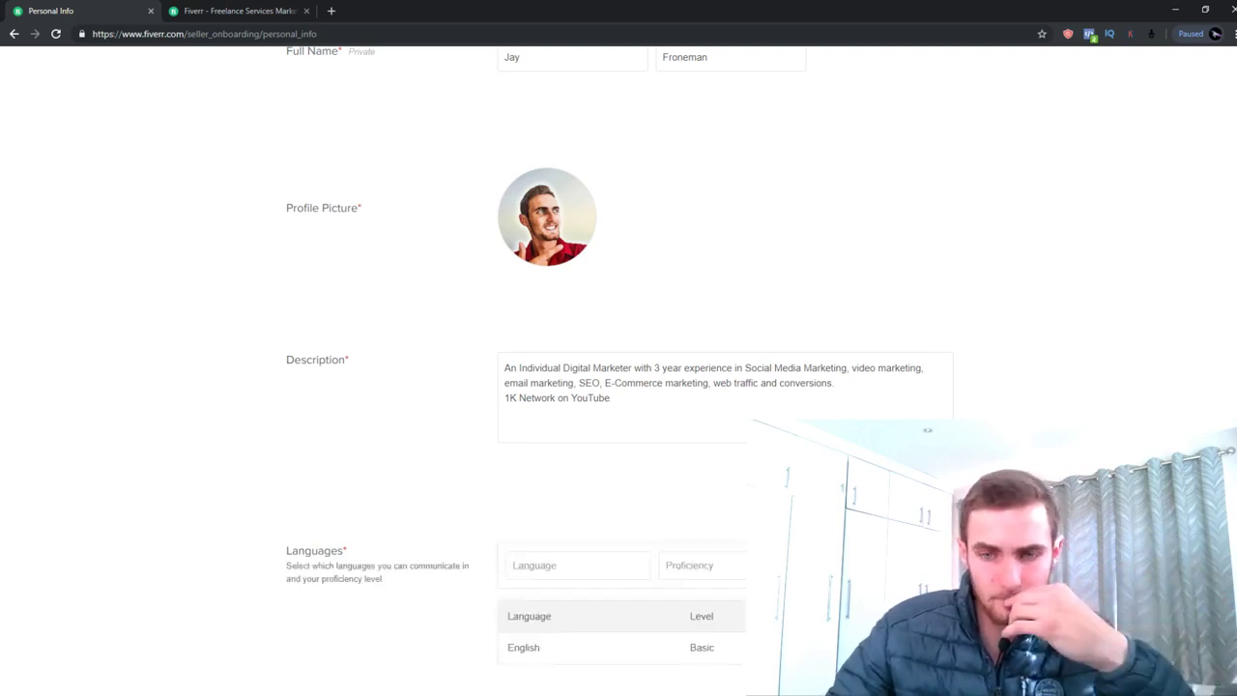
{"action": "scroll", "coordinate": [618, 348], "scroll_direction": "down", "scroll_amount": 1}
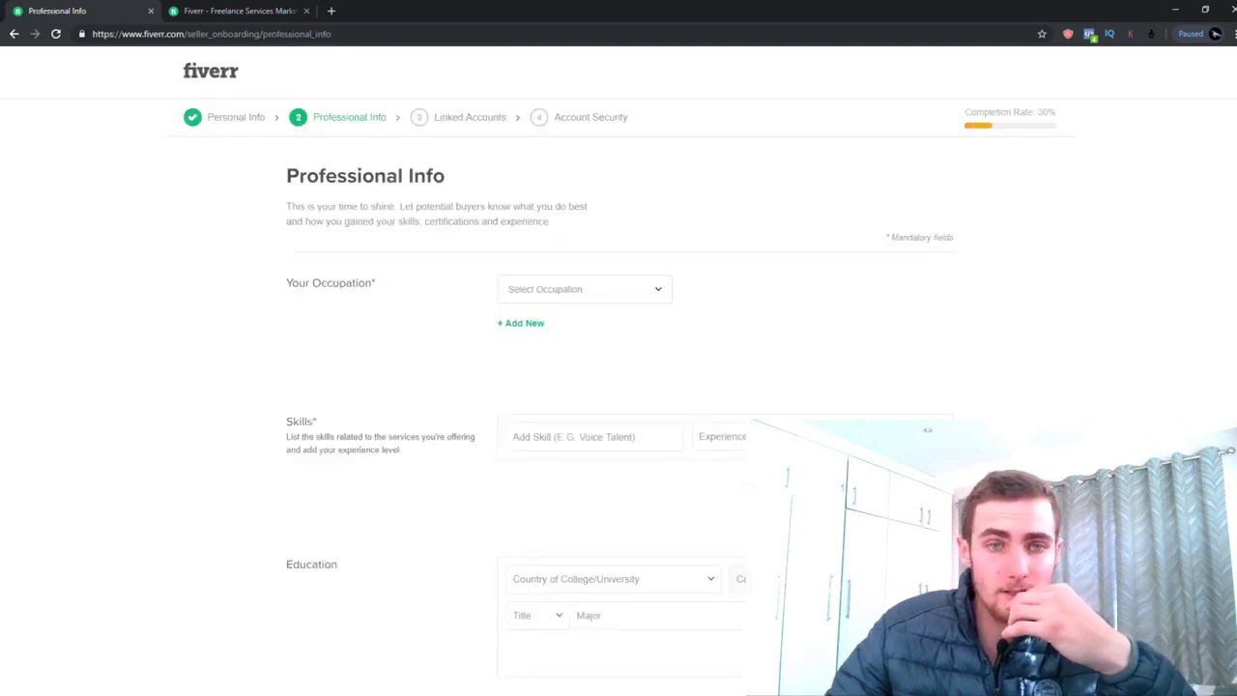
Choose Digital Marketing as the occupation after checking the homepage categories
{"action": "left_click", "coordinate": [592, 299]}
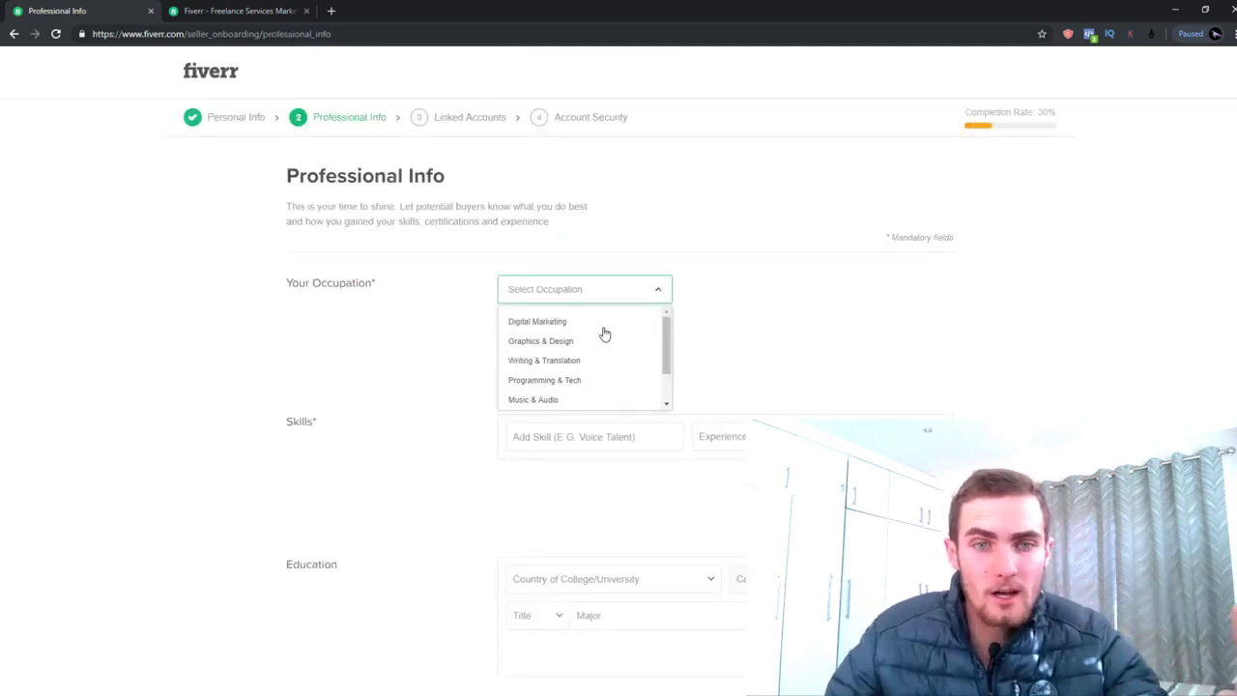
{"action": "scroll", "coordinate": [601, 329], "scroll_direction": "down", "scroll_amount": 2}
{"action": "scroll", "coordinate": [605, 333], "scroll_direction": "up", "scroll_amount": 1}
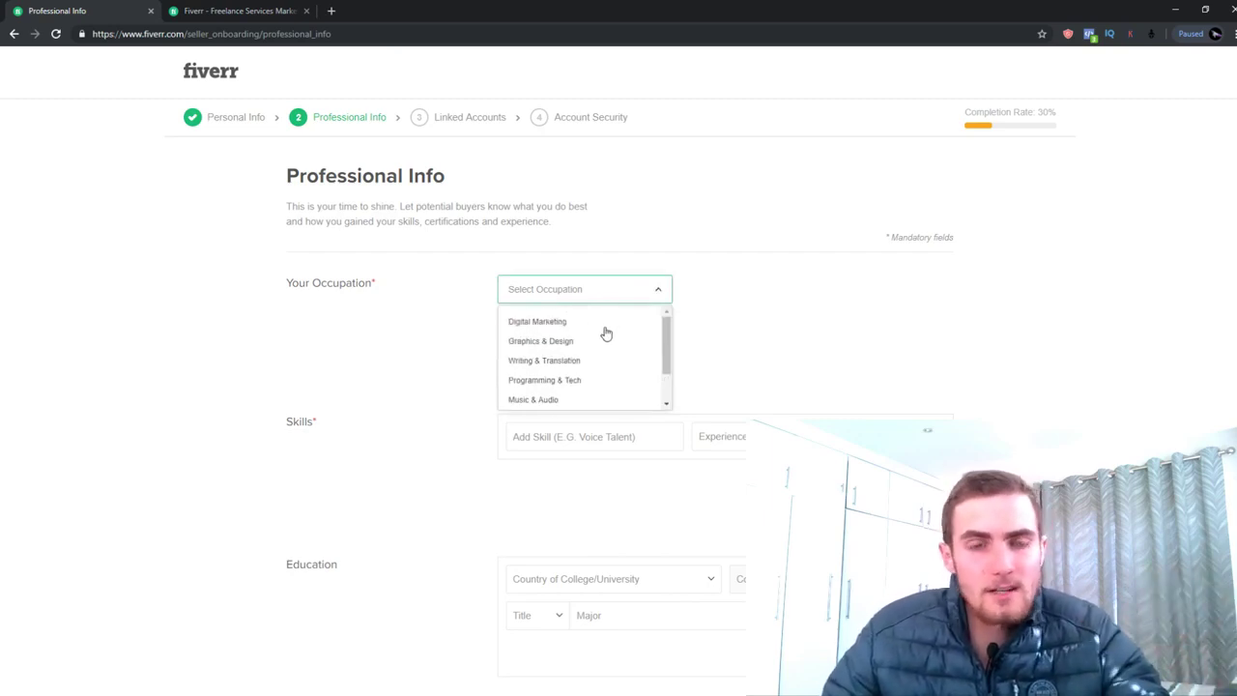
{"action": "left_click", "coordinate": [237, 11]}
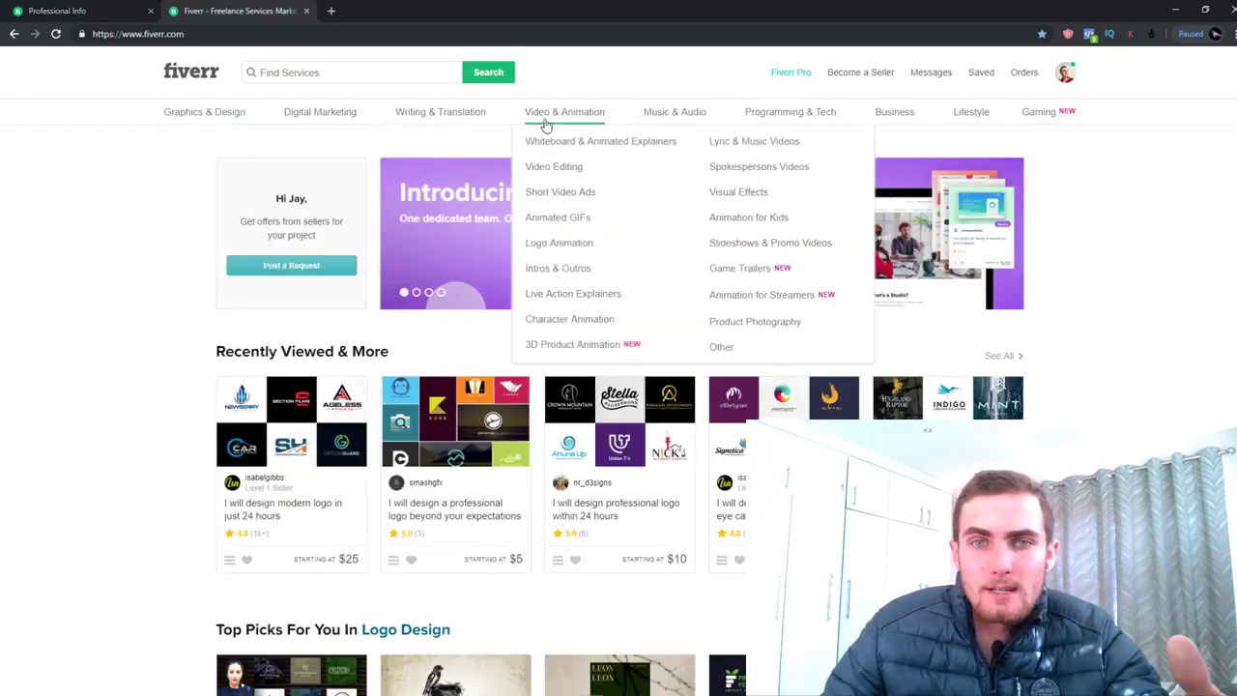
{"action": "left_click", "coordinate": [97, 11]}
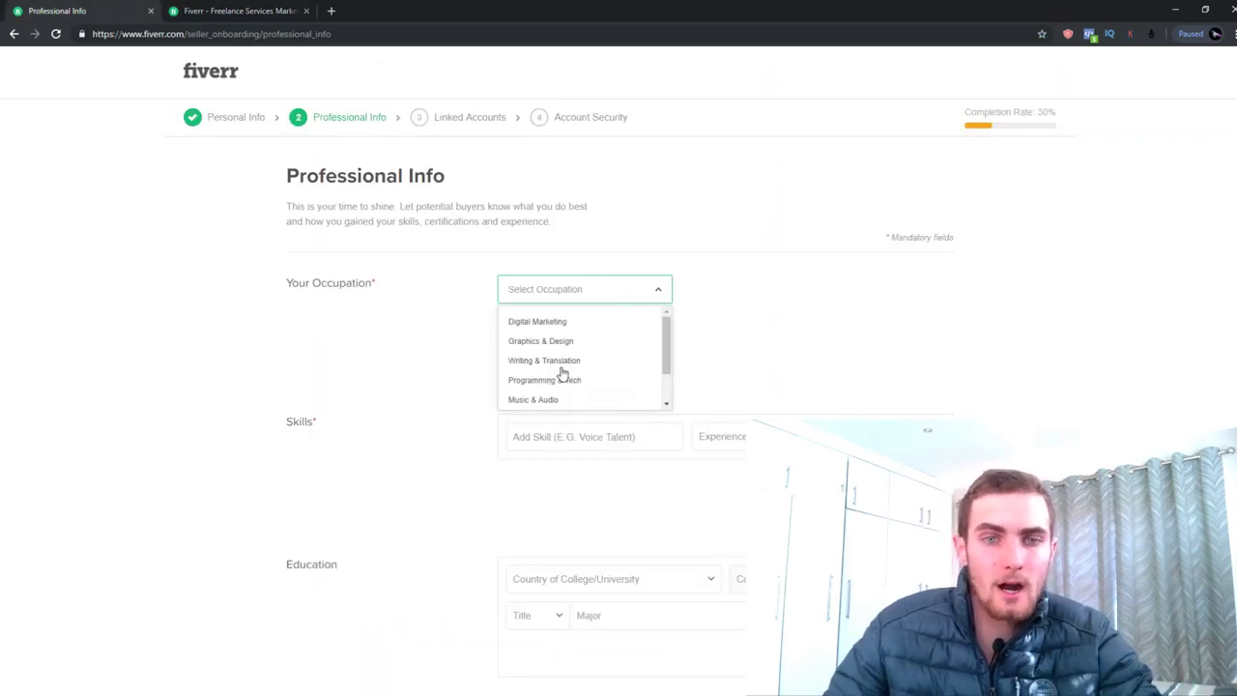
{"action": "scroll", "coordinate": [578, 367], "scroll_direction": "down", "scroll_amount": 1}
{"action": "scroll", "coordinate": [579, 365], "scroll_direction": "up", "scroll_amount": 1}
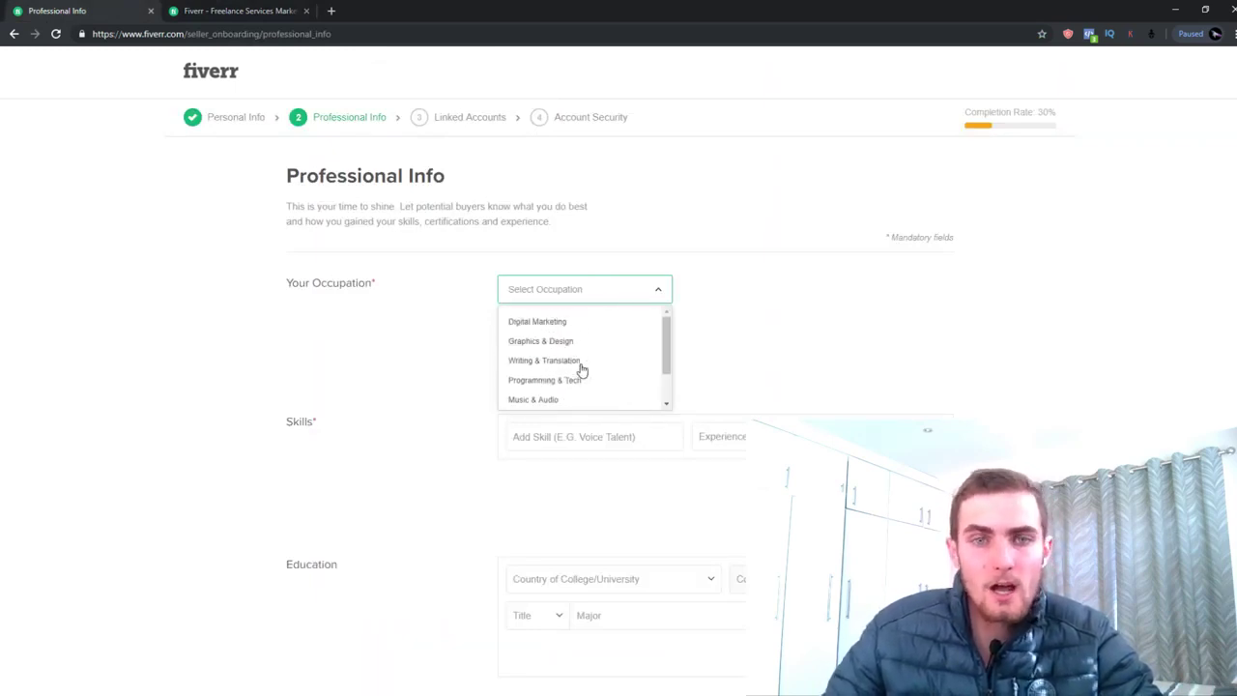
{"action": "left_click", "coordinate": [543, 324]}
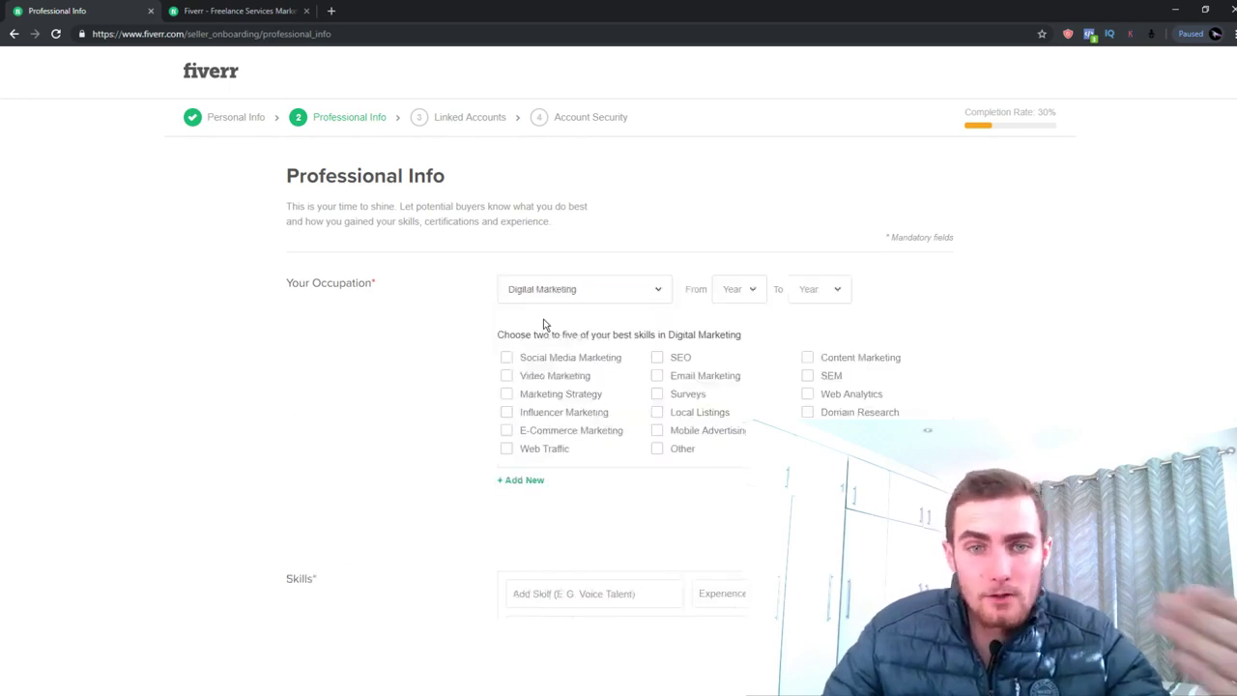
Set the occupation years from 2017 to 2019
{"action": "left_click", "coordinate": [750, 290]}
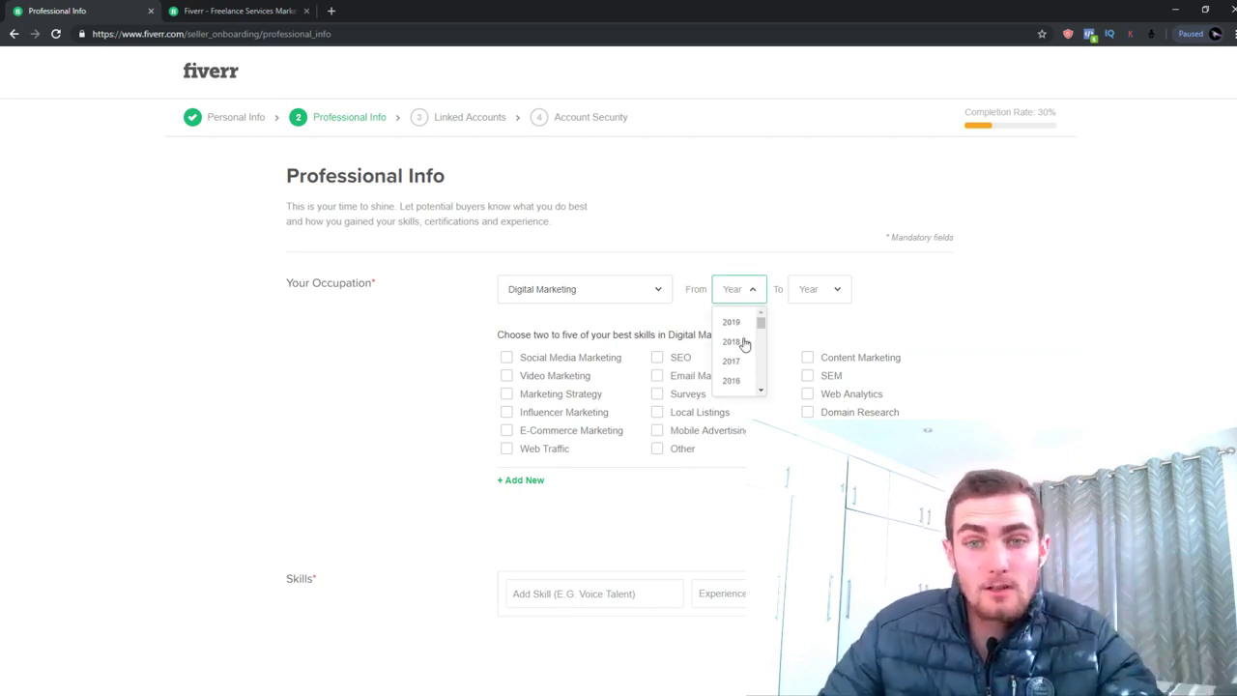
{"action": "left_click", "coordinate": [737, 322]}
{"action": "left_click", "coordinate": [831, 289]}
{"action": "left_click", "coordinate": [835, 322]}
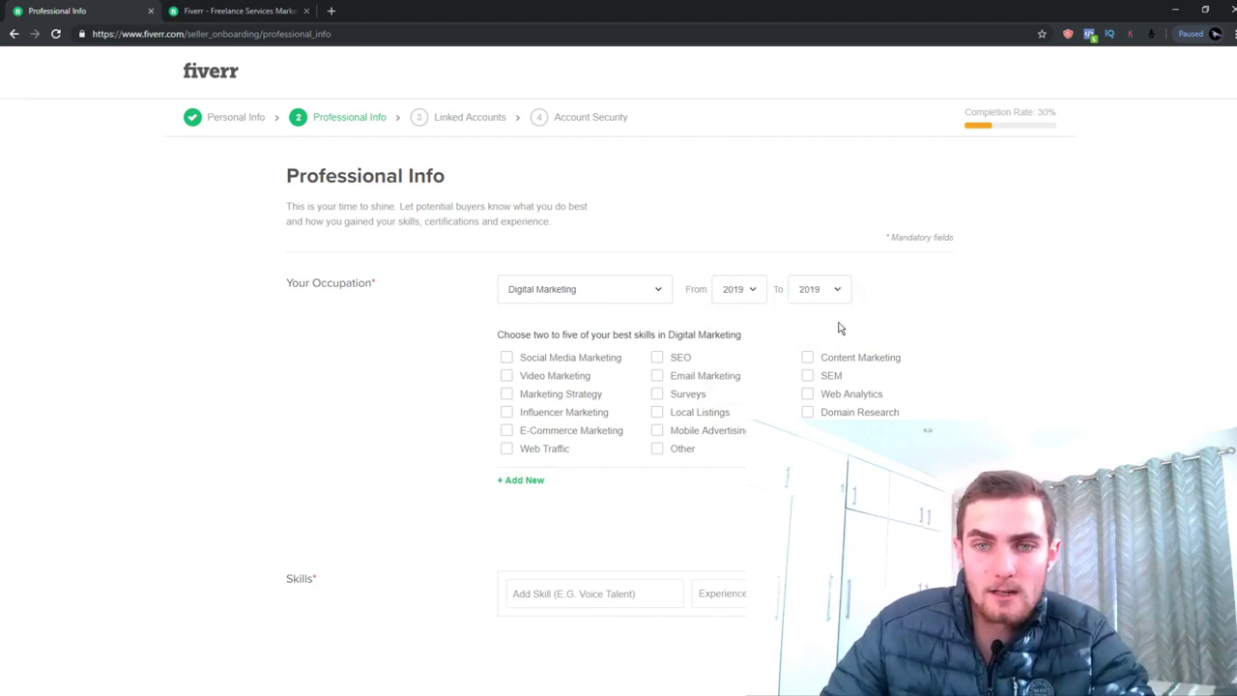
{"action": "left_click", "coordinate": [745, 294]}
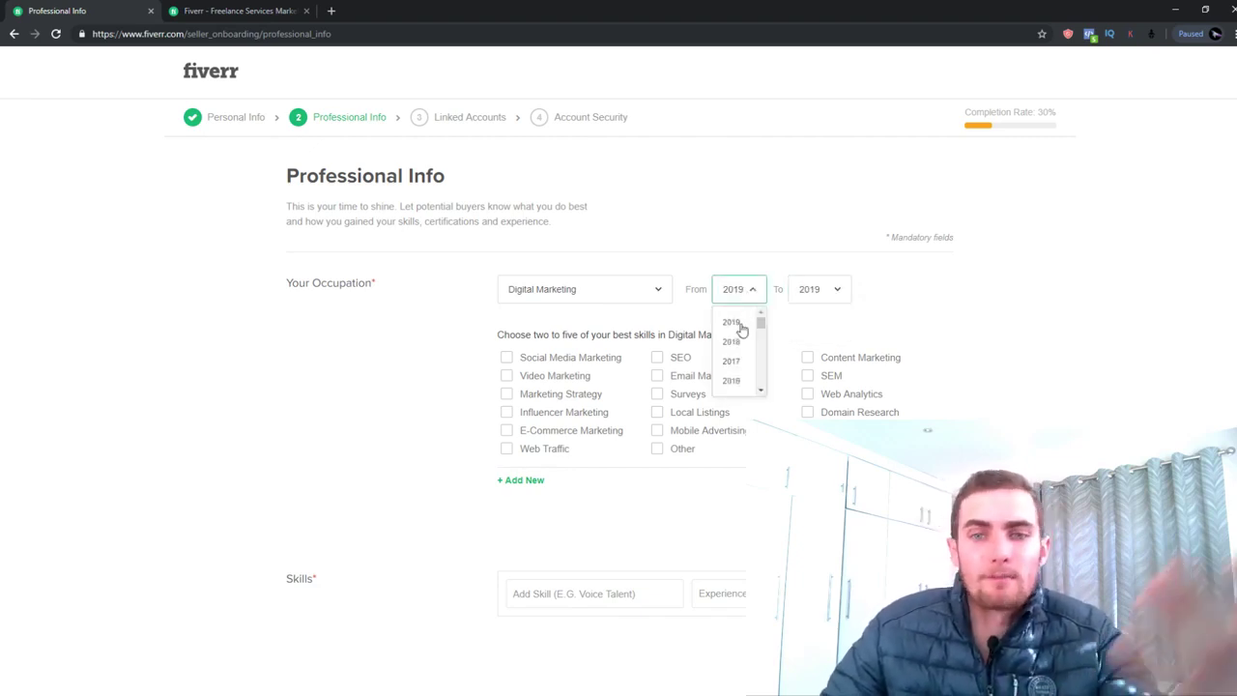
{"action": "left_click", "coordinate": [731, 364]}
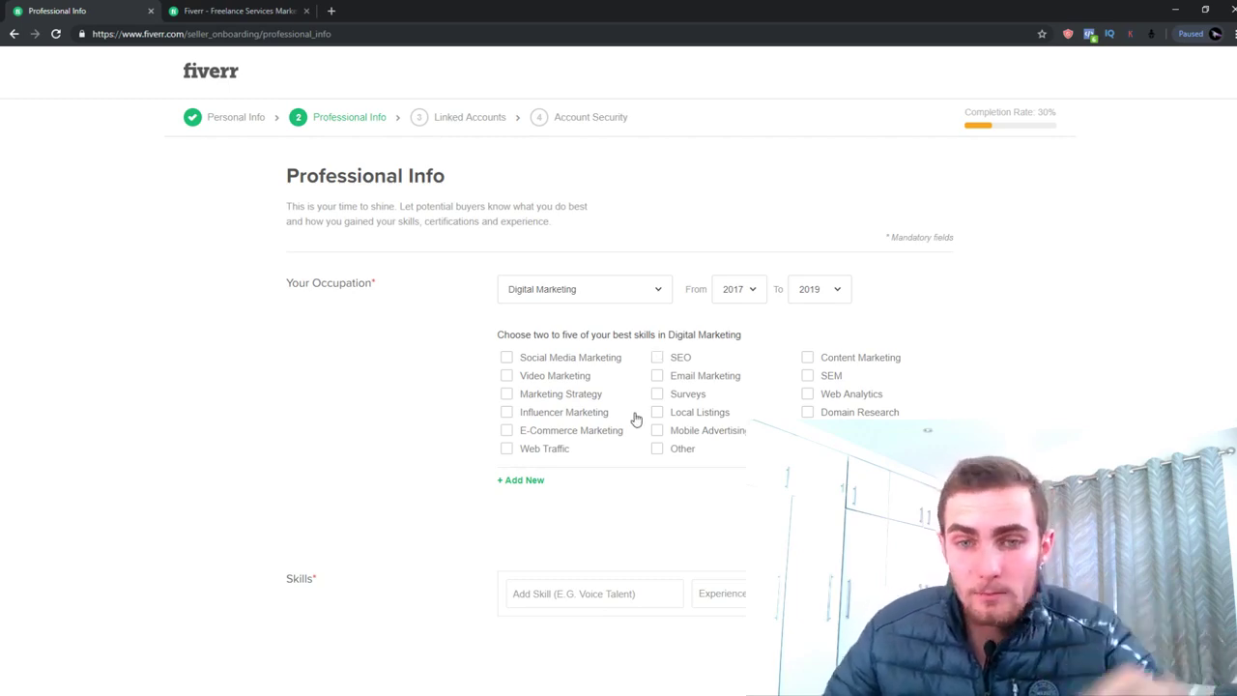
Tick Social Media Marketing, Web Traffic and Email Marketing as skills
{"action": "left_click", "coordinate": [506, 357]}
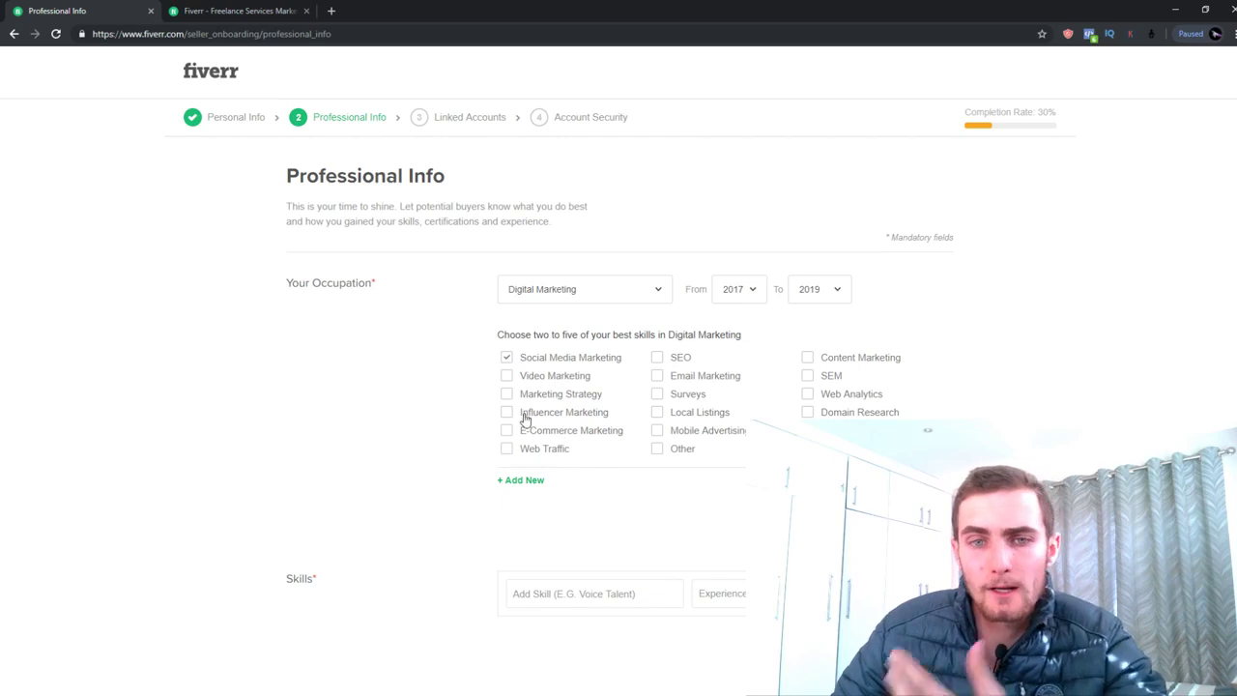
{"action": "left_click", "coordinate": [506, 448]}
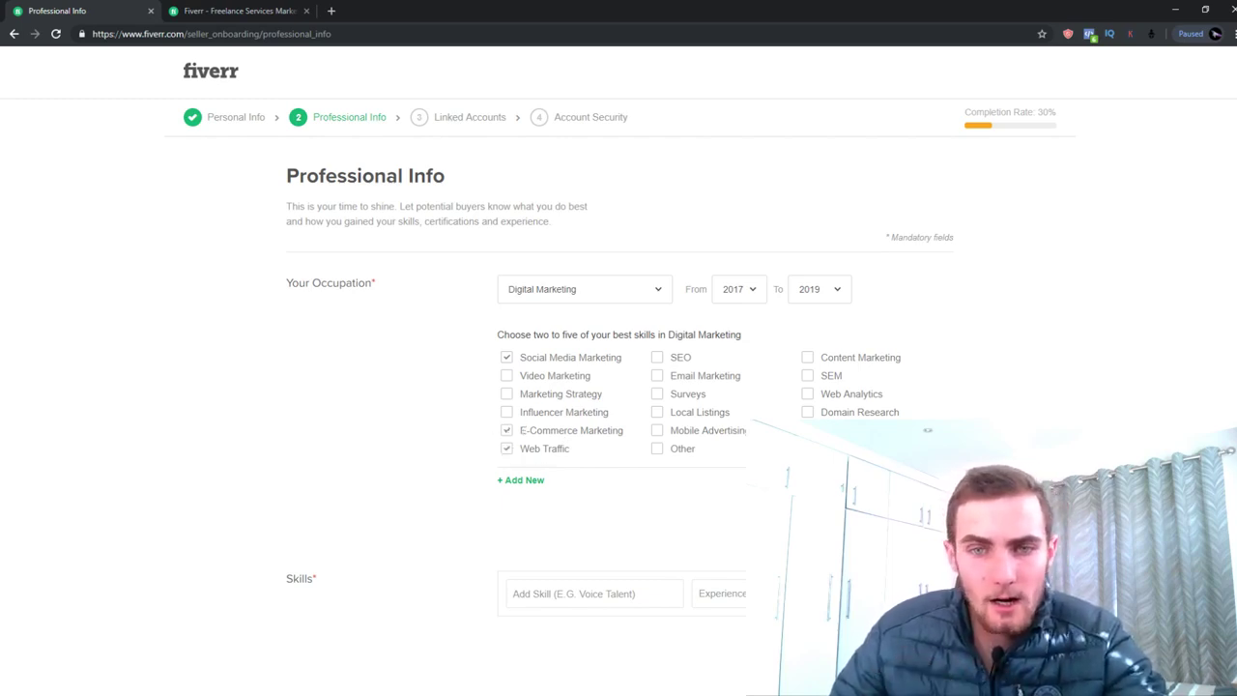
{"action": "left_click", "coordinate": [657, 376]}
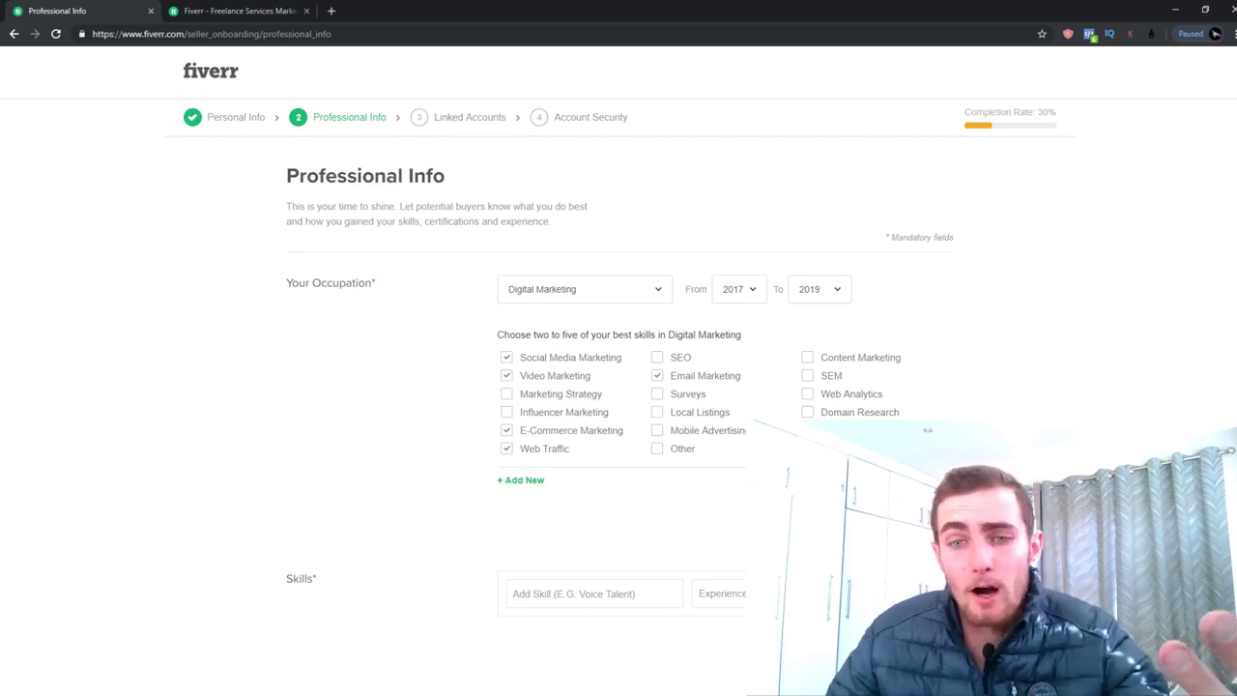
{"action": "scroll", "coordinate": [619, 387], "scroll_direction": "down", "scroll_amount": 1}
Add the skill 'WordPress Website Marketing Guru' at Expert level
{"action": "scroll", "coordinate": [618, 387], "scroll_direction": "up", "scroll_amount": 1}
{"action": "scroll", "coordinate": [878, 342], "scroll_direction": "down", "scroll_amount": 3}
{"action": "scroll", "coordinate": [818, 345], "scroll_direction": "down", "scroll_amount": 1}
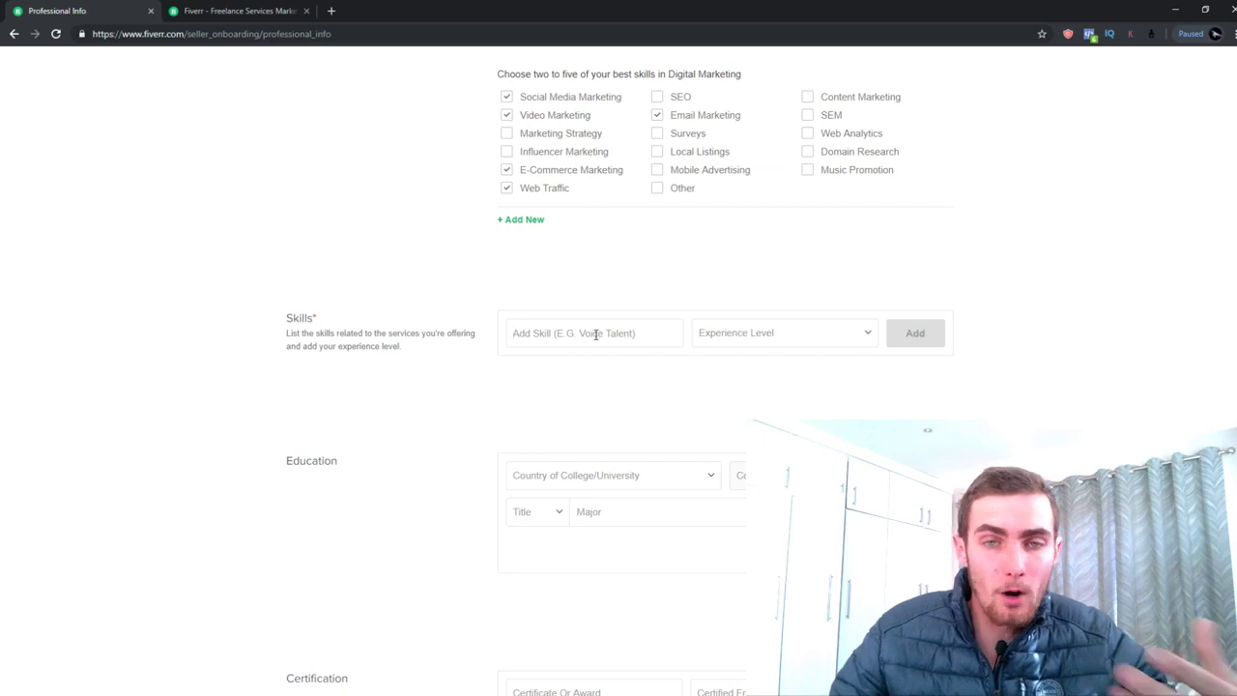
{"action": "type", "text": "WordPress Website Marketing"}
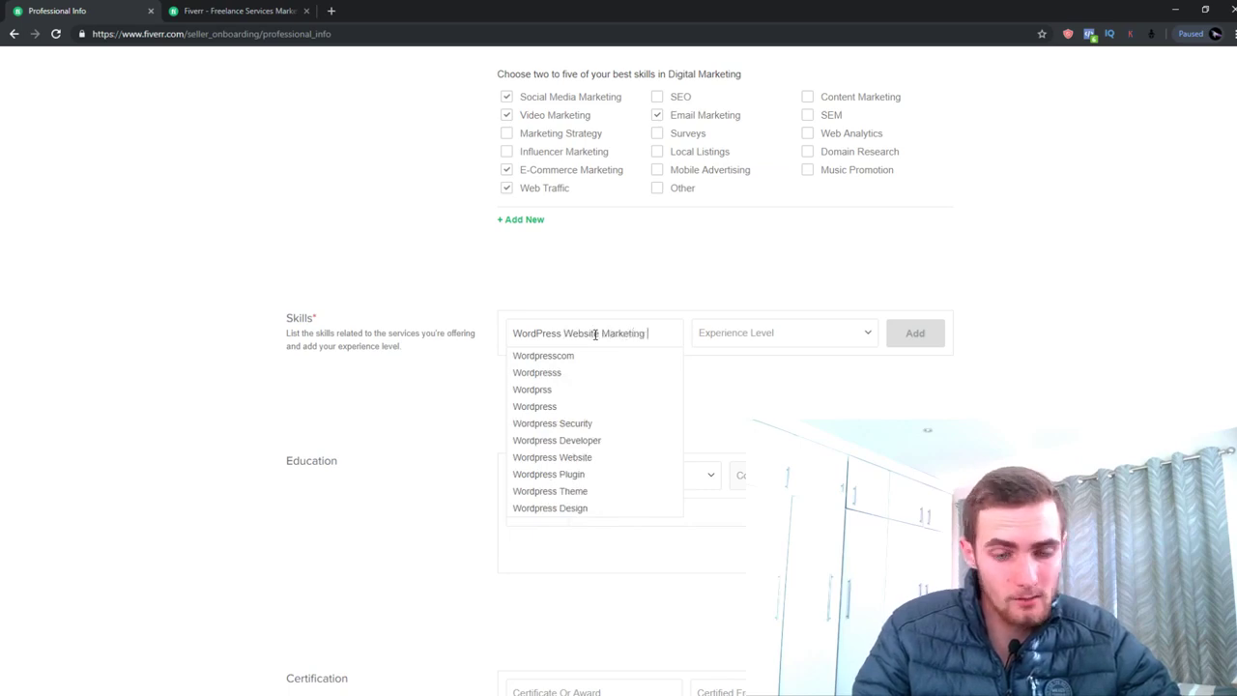
{"action": "type", "text": " Guru"}
{"action": "left_click", "coordinate": [755, 338]}
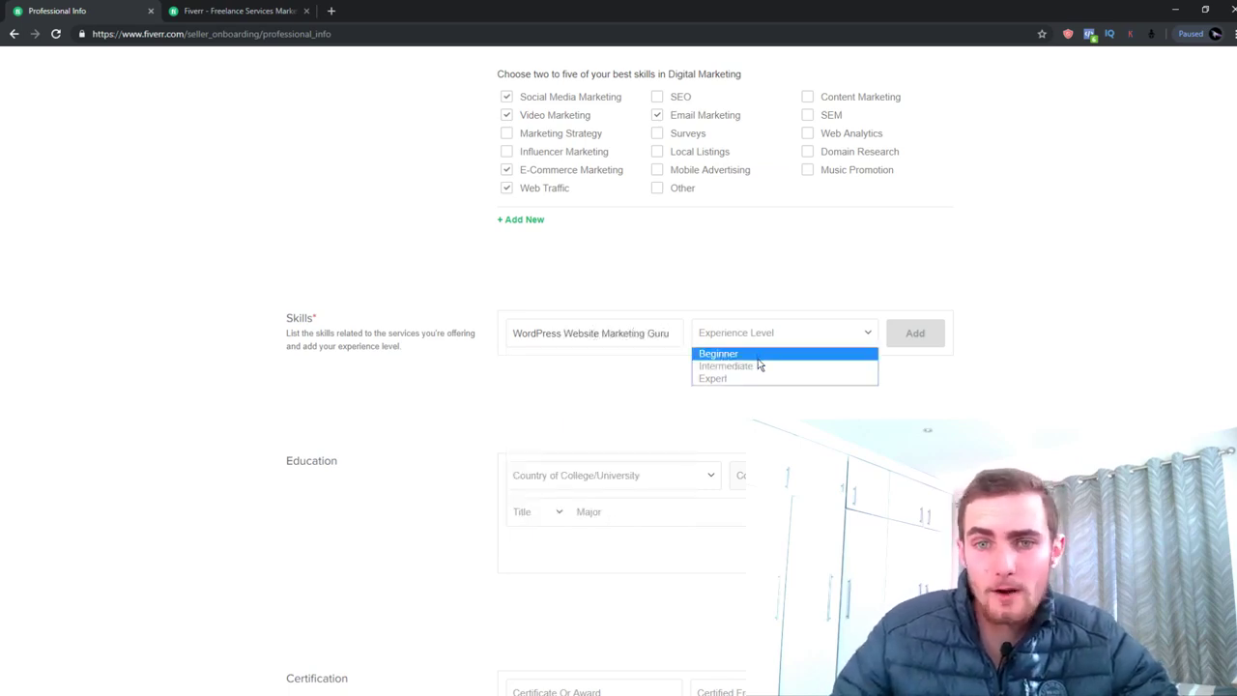
{"action": "left_click", "coordinate": [741, 379]}
{"action": "left_click", "coordinate": [903, 336]}
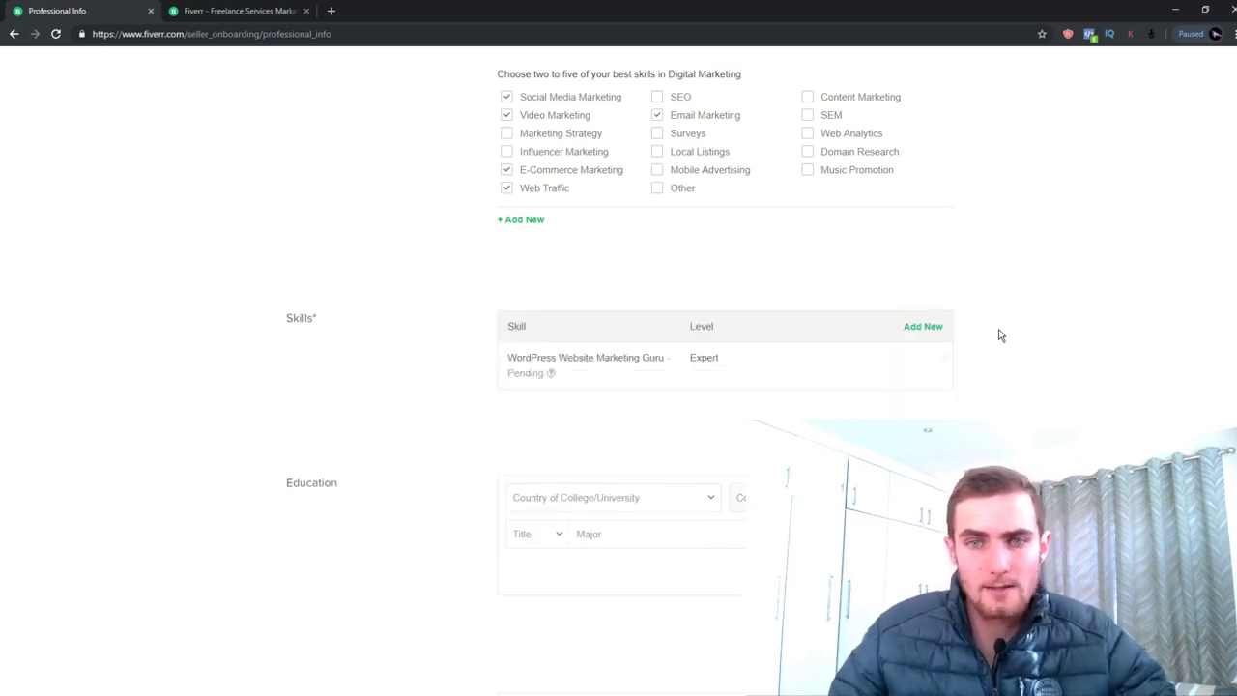
Add 'Advanced Facebook Ads Strategist' as a second skill at Intermediate level
{"action": "left_click", "coordinate": [923, 327]}
{"action": "scroll", "coordinate": [609, 331], "scroll_direction": "up", "scroll_amount": 2}
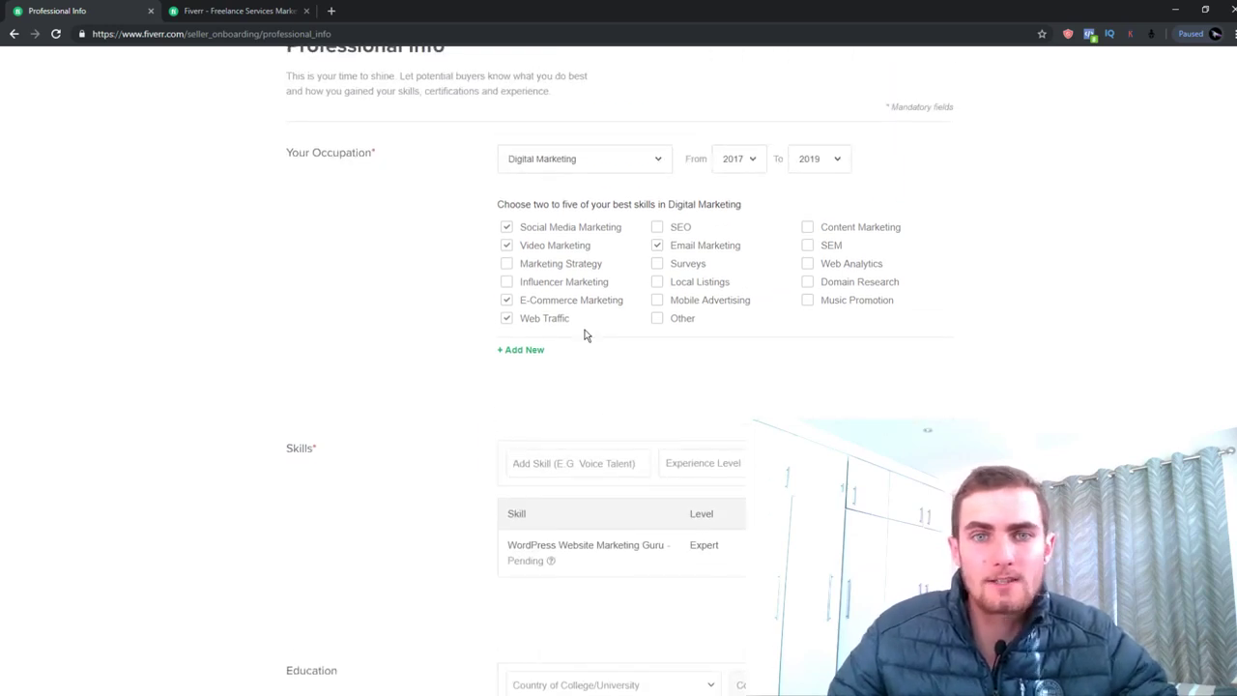
{"action": "left_click", "coordinate": [567, 466]}
{"action": "type", "text": "Advanced "}
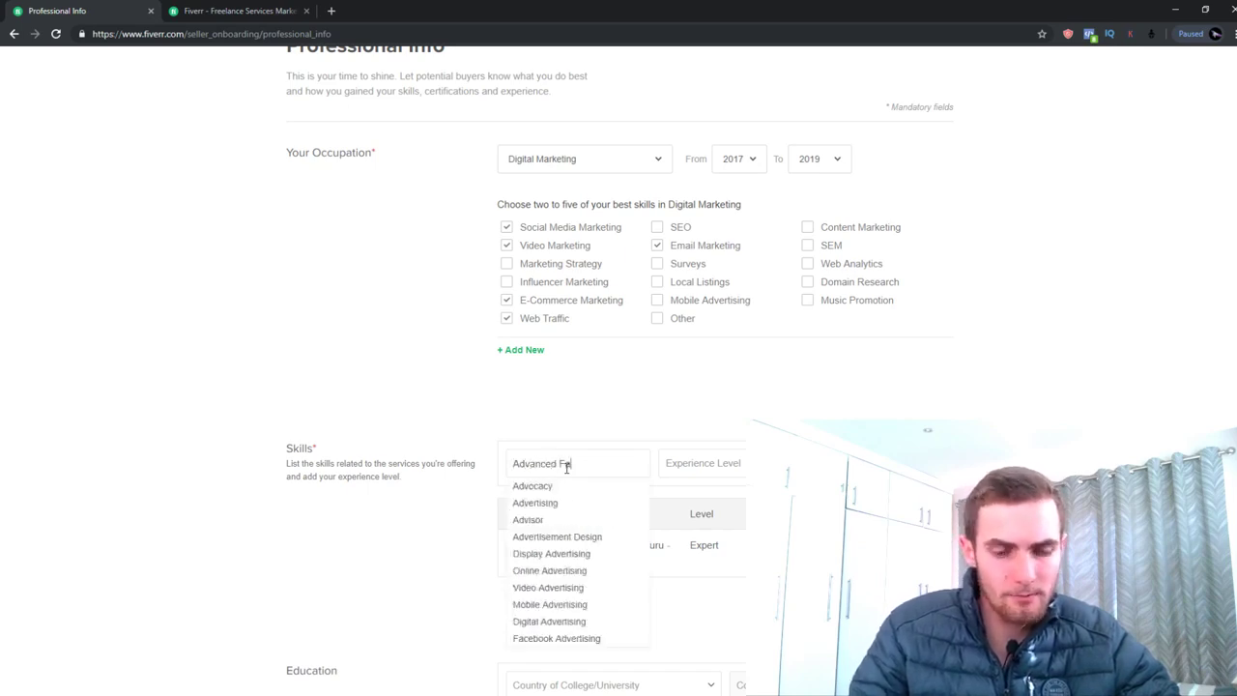
{"action": "type", "text": "Fabe"}
{"action": "key", "text": "BackSpace"}
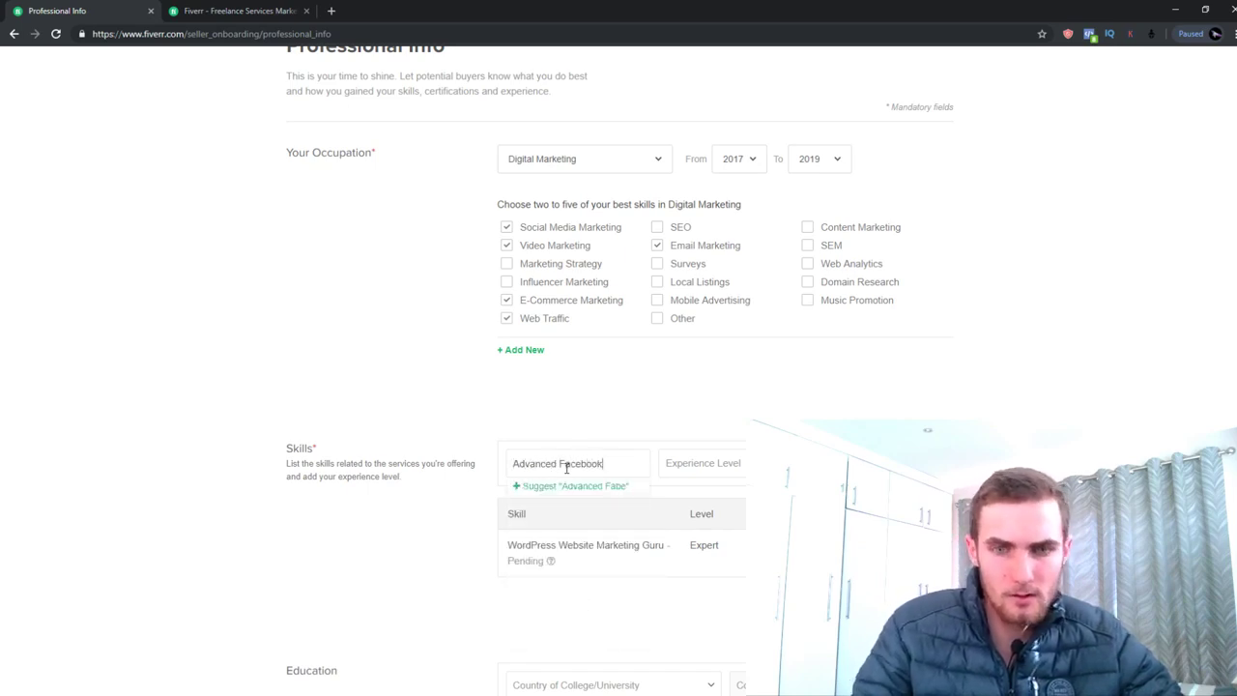
{"action": "type", "text": "ebook Ads Star"}
{"action": "key", "text": "BackSpace"}
{"action": "key", "text": "BackSpace"}
{"action": "type", "text": "rategist"}
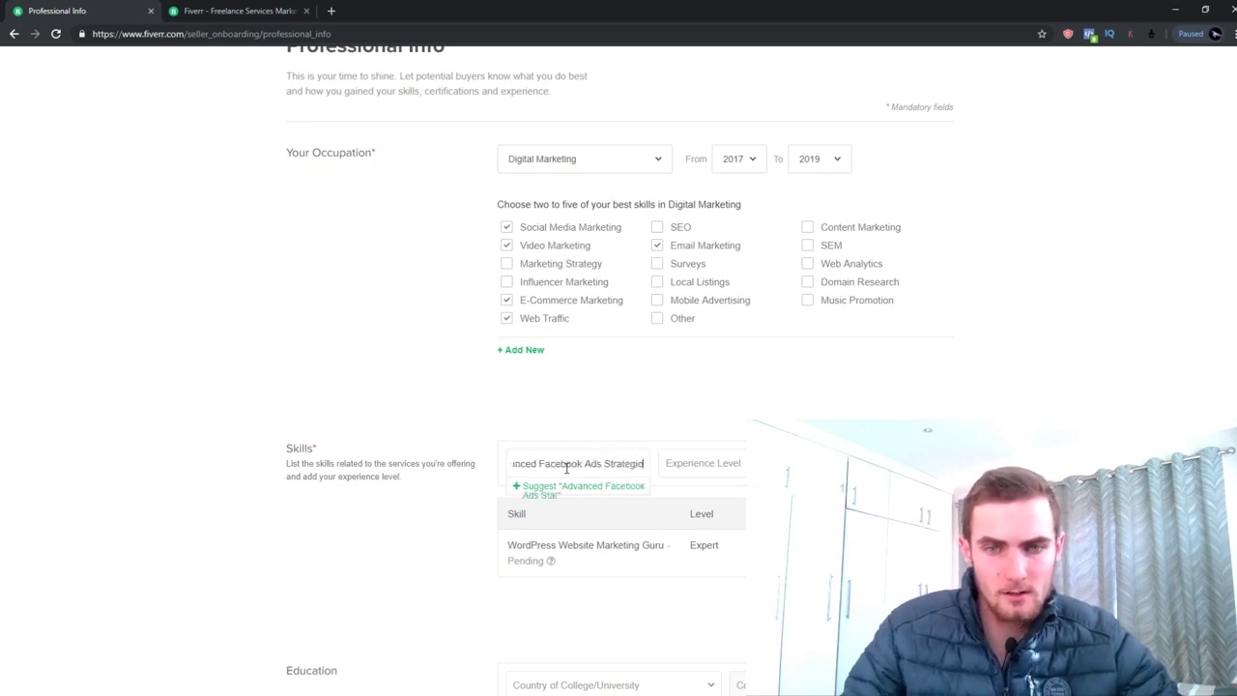
{"action": "left_click", "coordinate": [703, 463]}
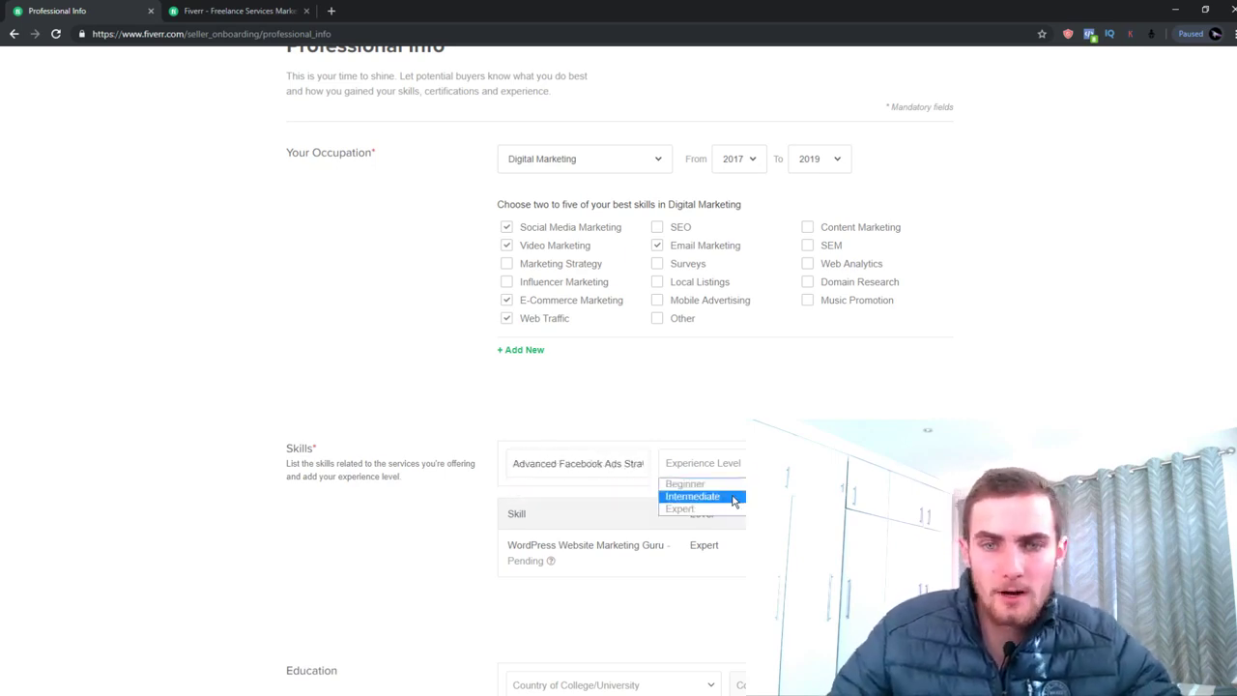
{"action": "left_click", "coordinate": [690, 495]}
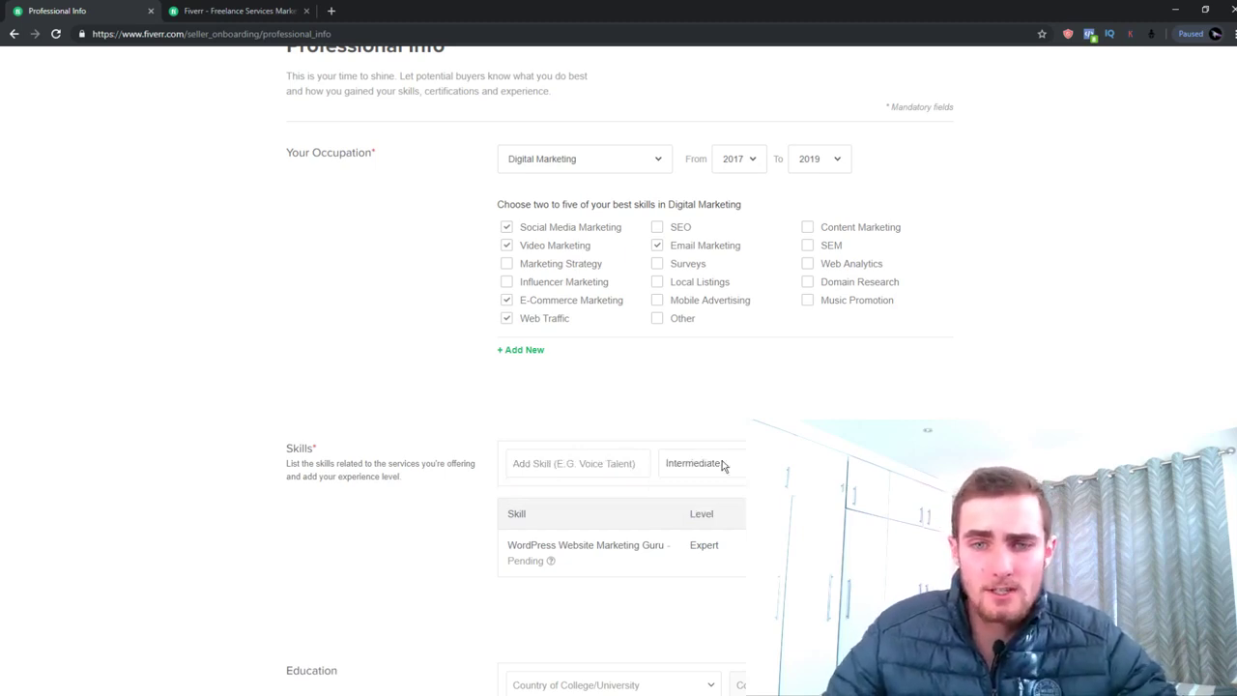
{"action": "left_click", "coordinate": [571, 485]}
{"action": "left_click", "coordinate": [782, 462]}
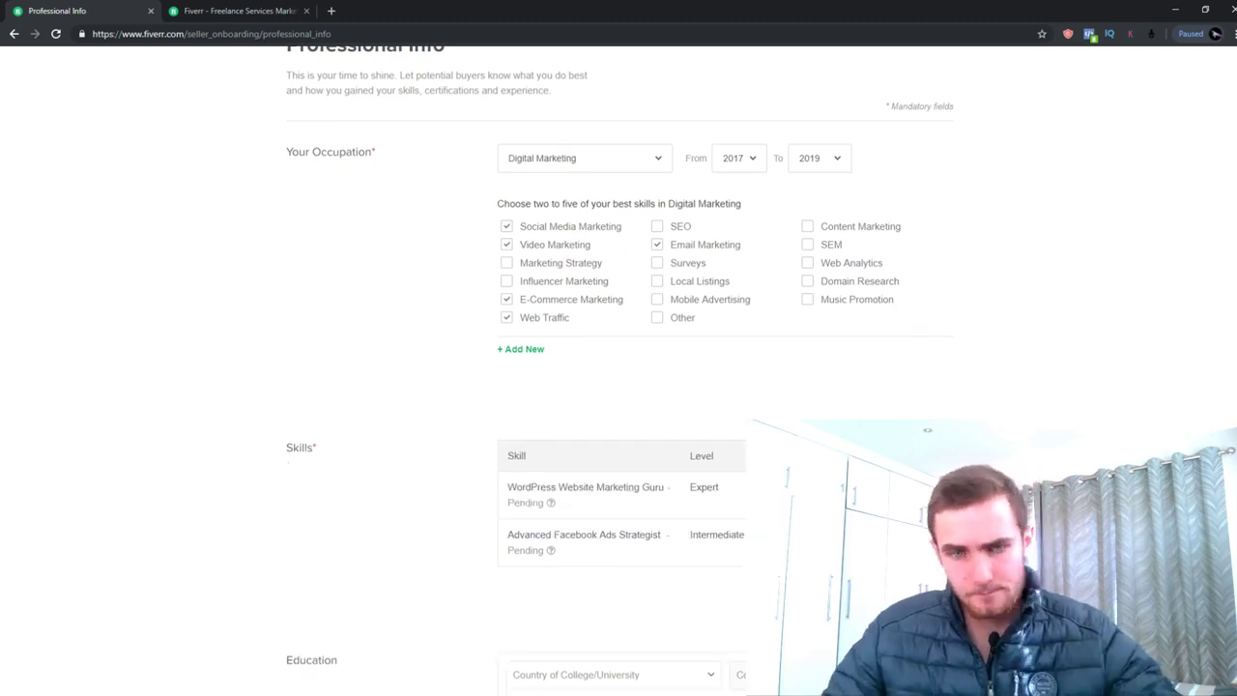
{"action": "scroll", "coordinate": [839, 312], "scroll_direction": "down", "scroll_amount": 2}
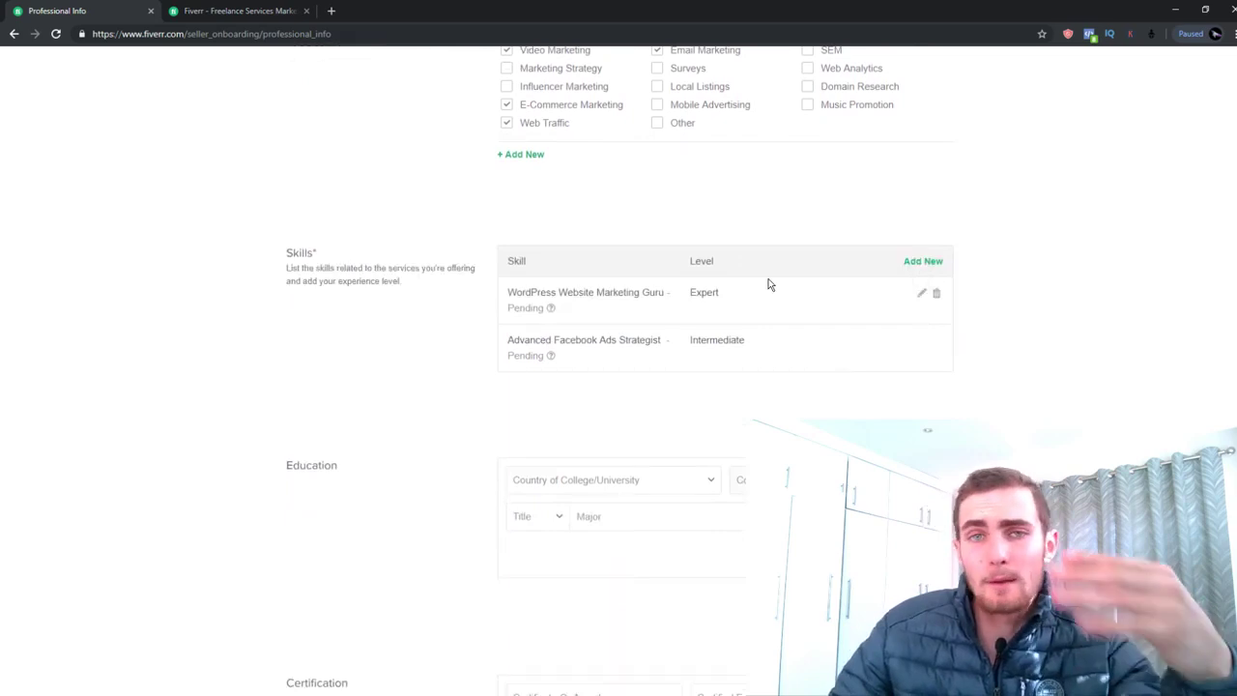
{"action": "scroll", "coordinate": [769, 285], "scroll_direction": "up", "scroll_amount": 1}
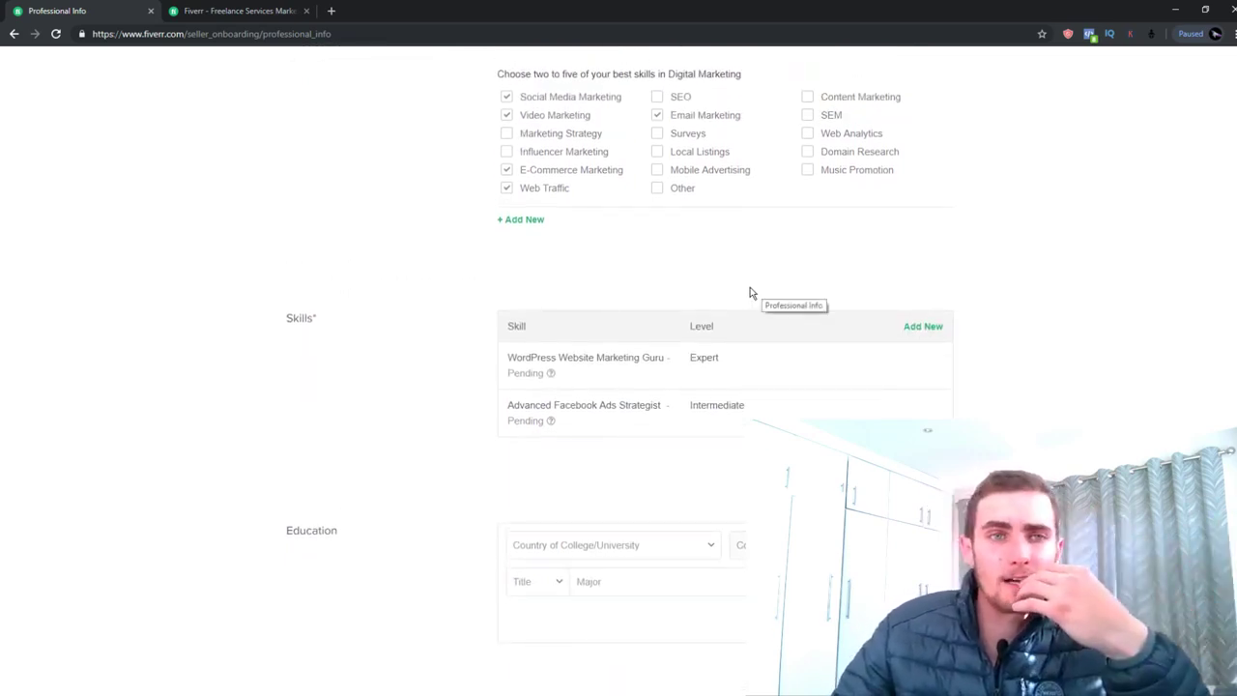
Browse the Social Media Marketing category on the Fiverr homepage tab
{"action": "left_click", "coordinate": [239, 10]}
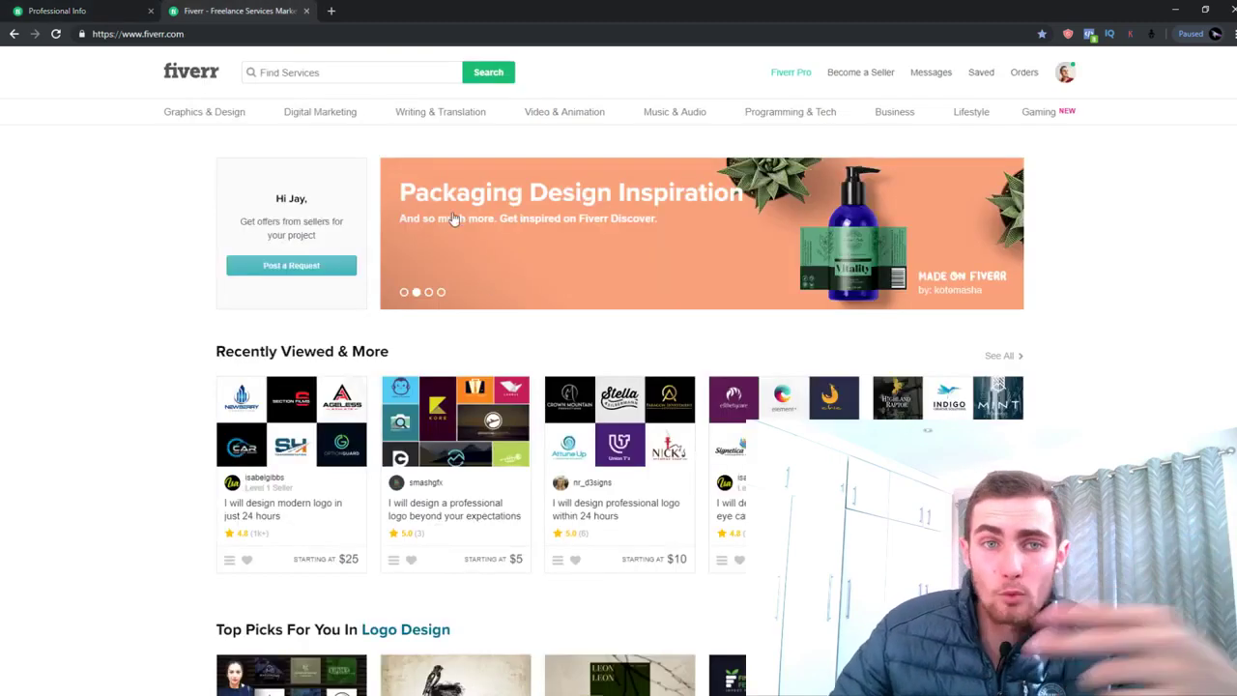
{"action": "mouse_move", "coordinate": [348, 109]}
{"action": "left_click", "coordinate": [329, 145]}
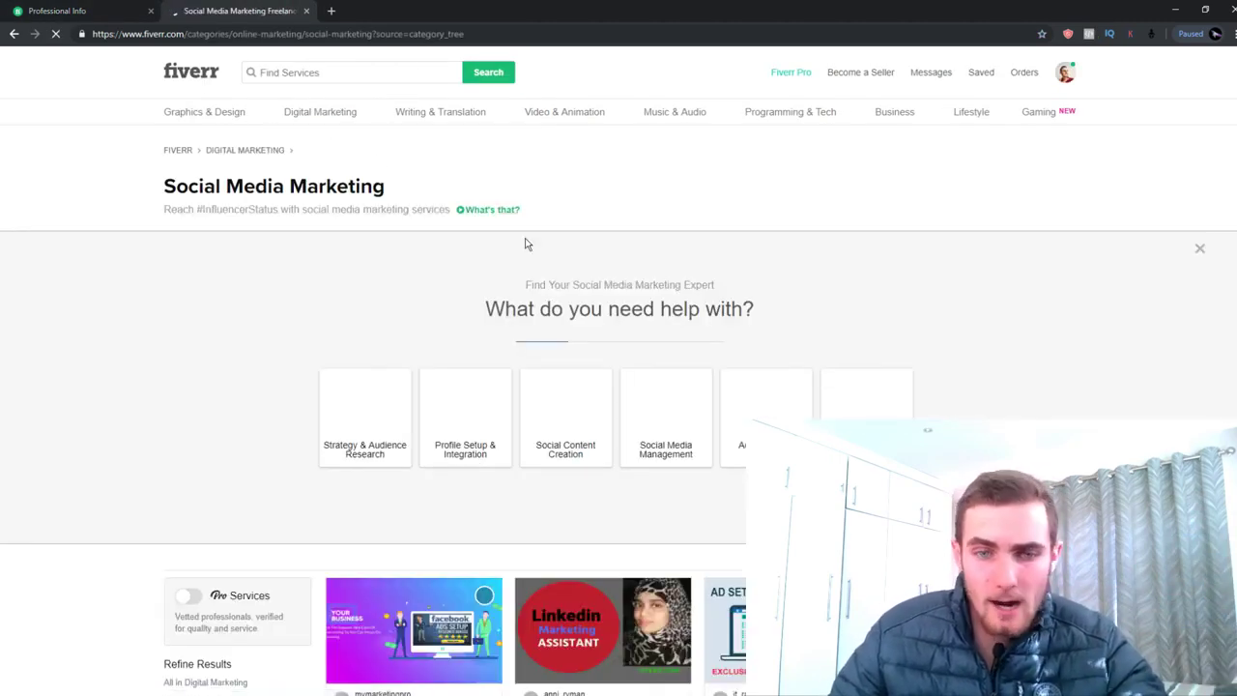
{"action": "scroll", "coordinate": [560, 271], "scroll_direction": "down", "scroll_amount": 5}
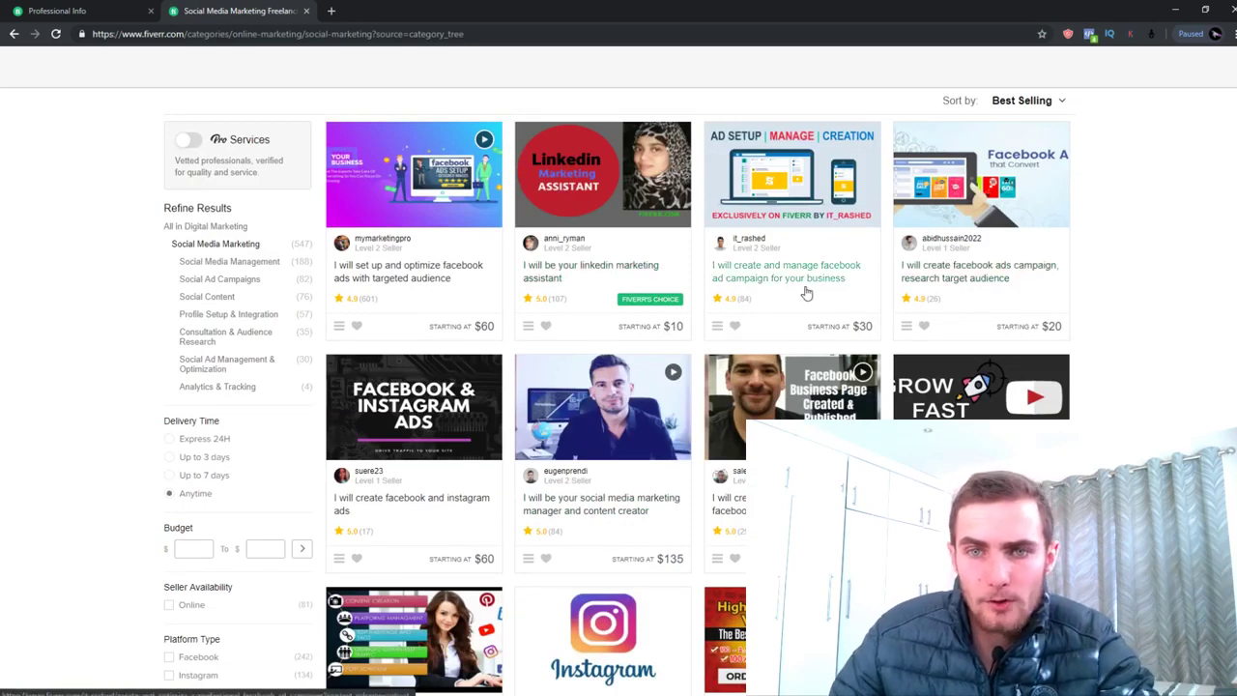
{"action": "scroll", "coordinate": [744, 329], "scroll_direction": "down", "scroll_amount": 1}
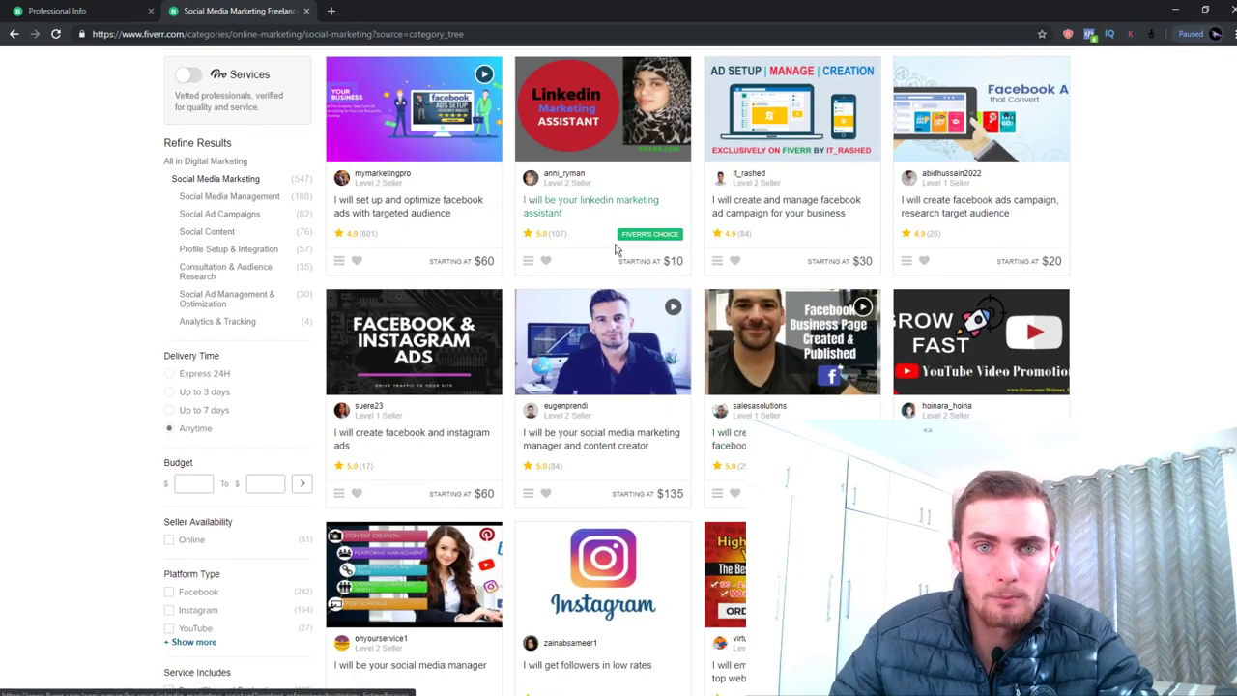
{"action": "left_click", "coordinate": [43, 10]}
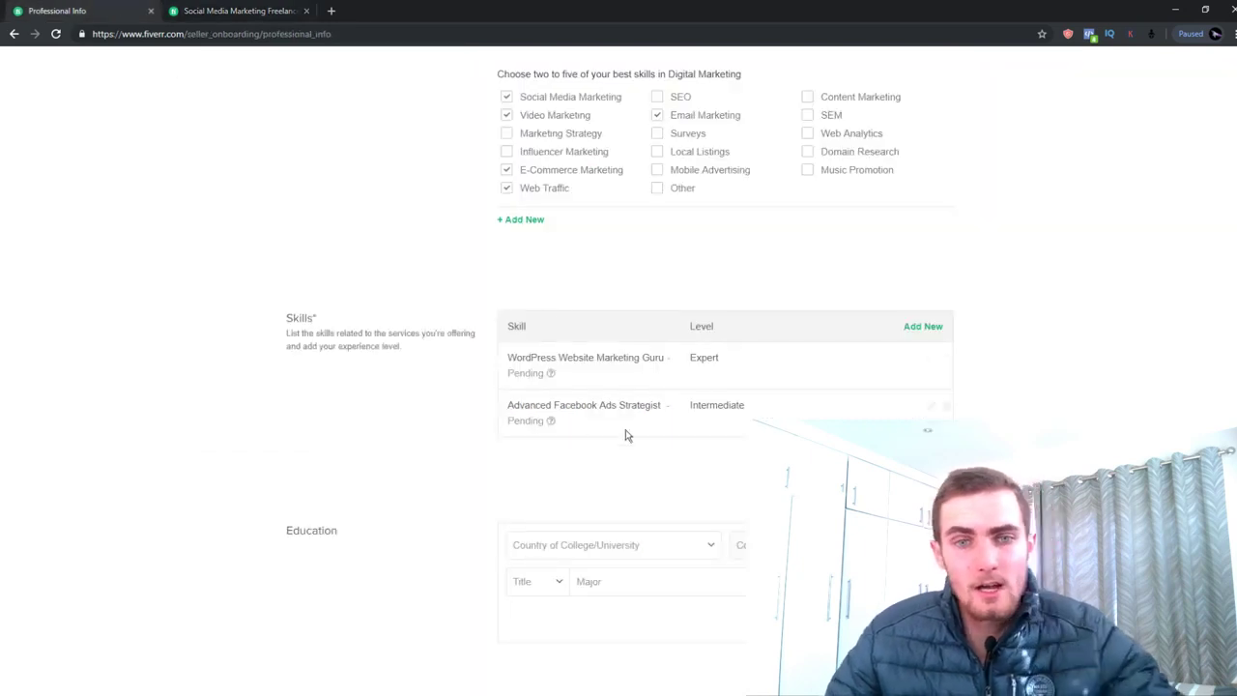
Add 'Linkedin Marketing Specialist' as a third skill at Intermediate level
{"action": "left_click", "coordinate": [916, 327]}
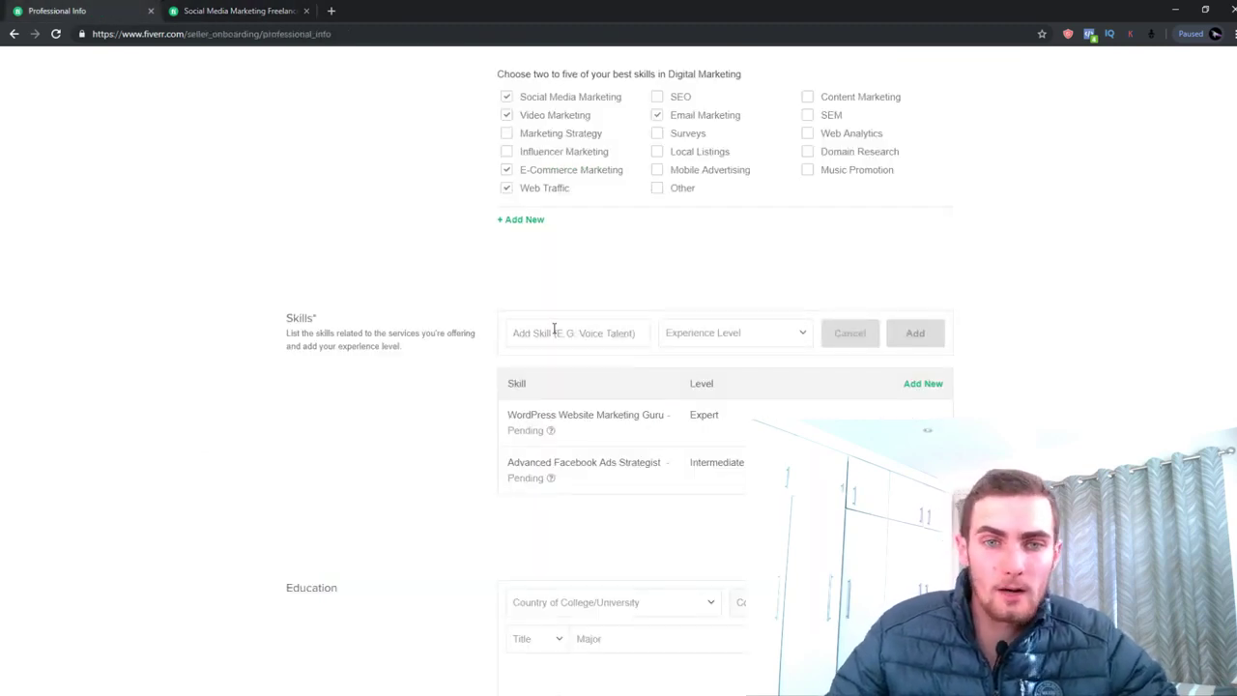
{"action": "left_click", "coordinate": [554, 329]}
{"action": "type", "text": "Linkedin"}
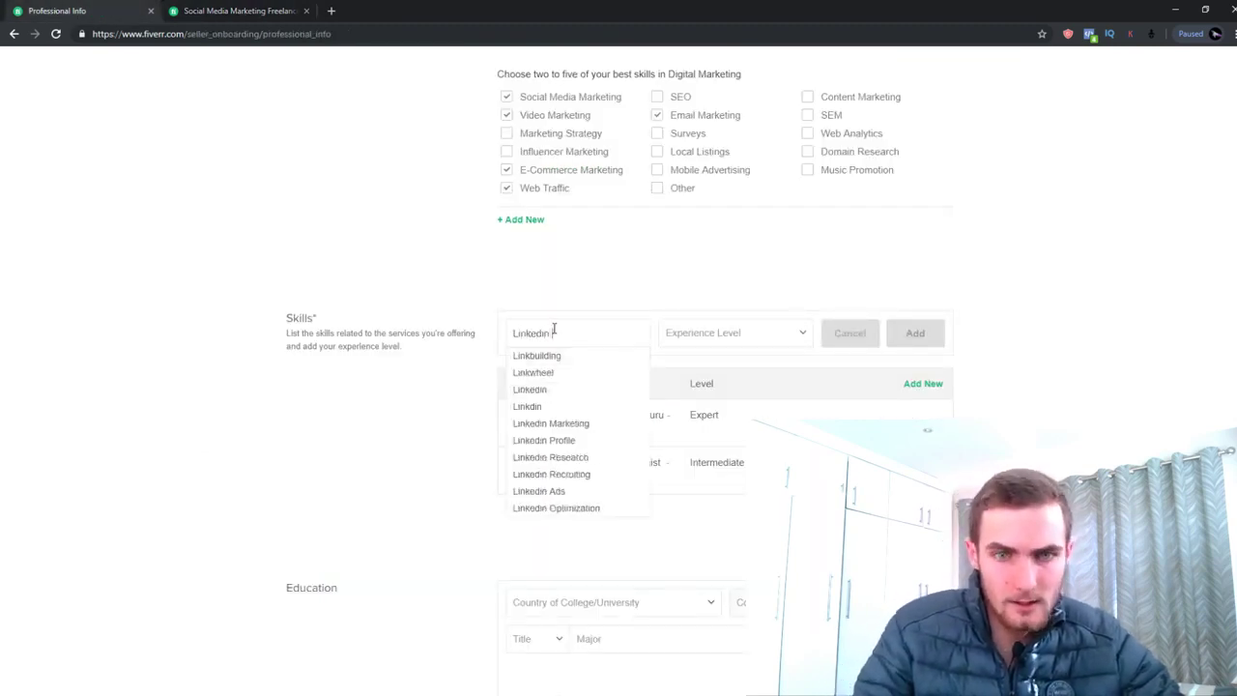
{"action": "type", "text": " Marketing Specialist"}
{"action": "left_click", "coordinate": [702, 328]}
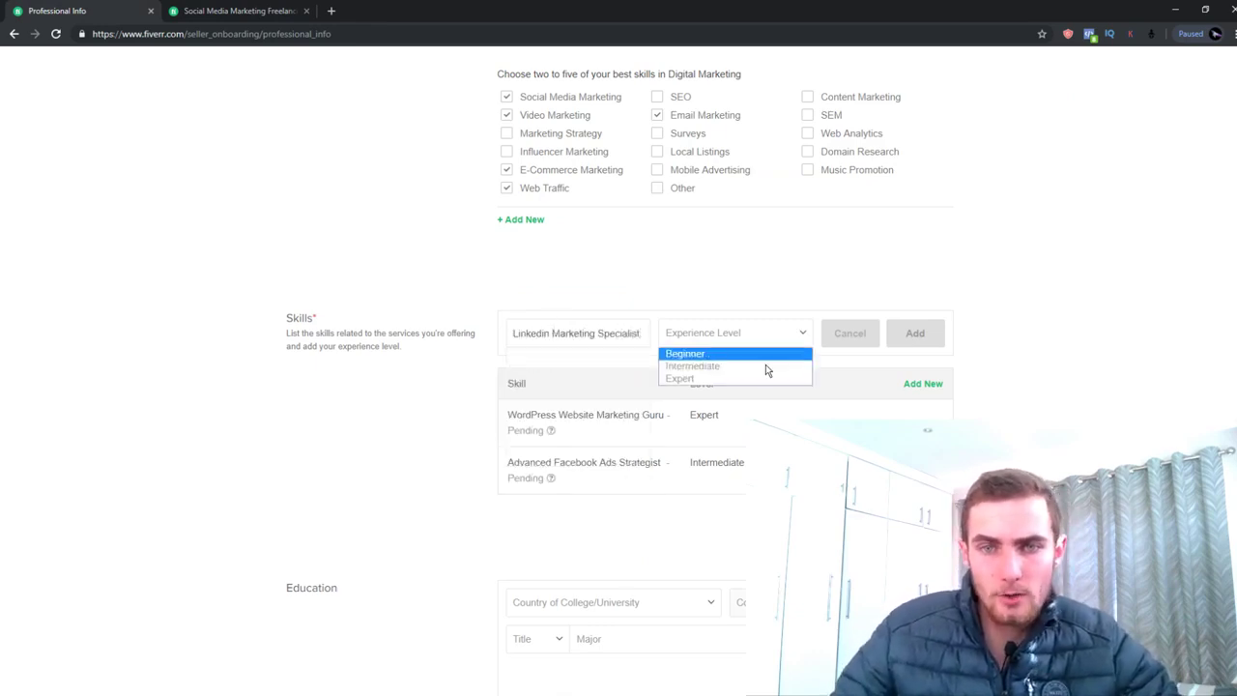
{"action": "left_click", "coordinate": [735, 367]}
{"action": "left_click", "coordinate": [578, 357]}
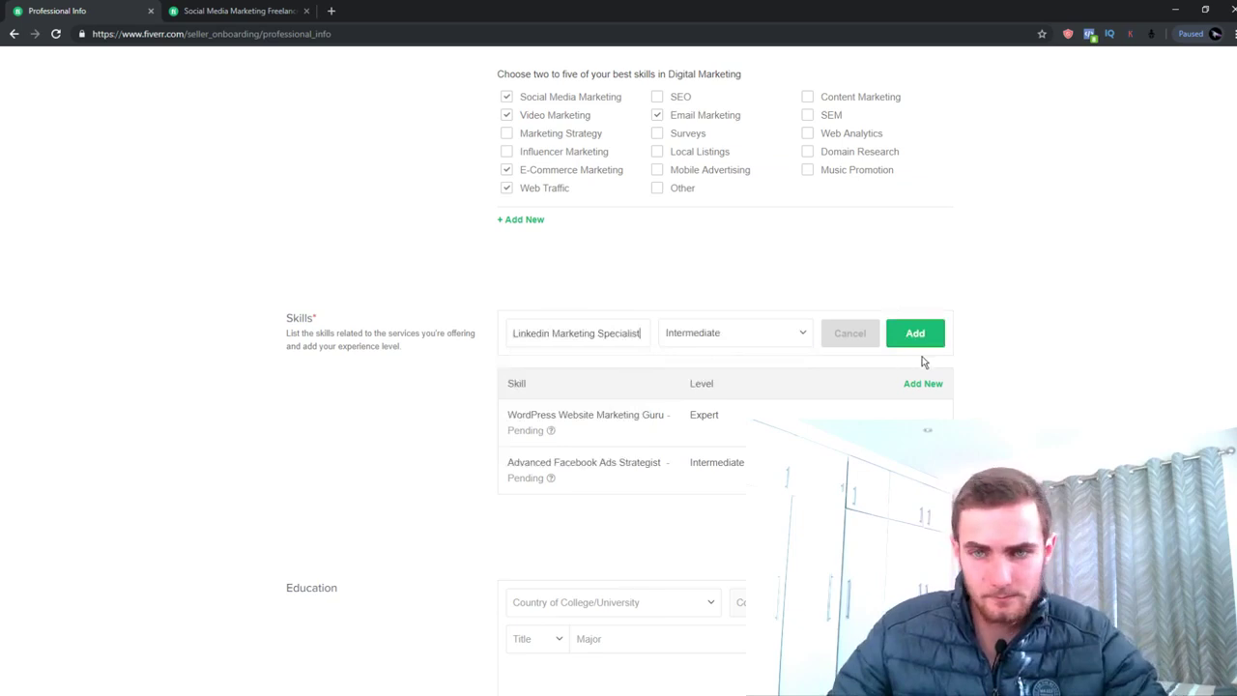
{"action": "left_click", "coordinate": [910, 342]}
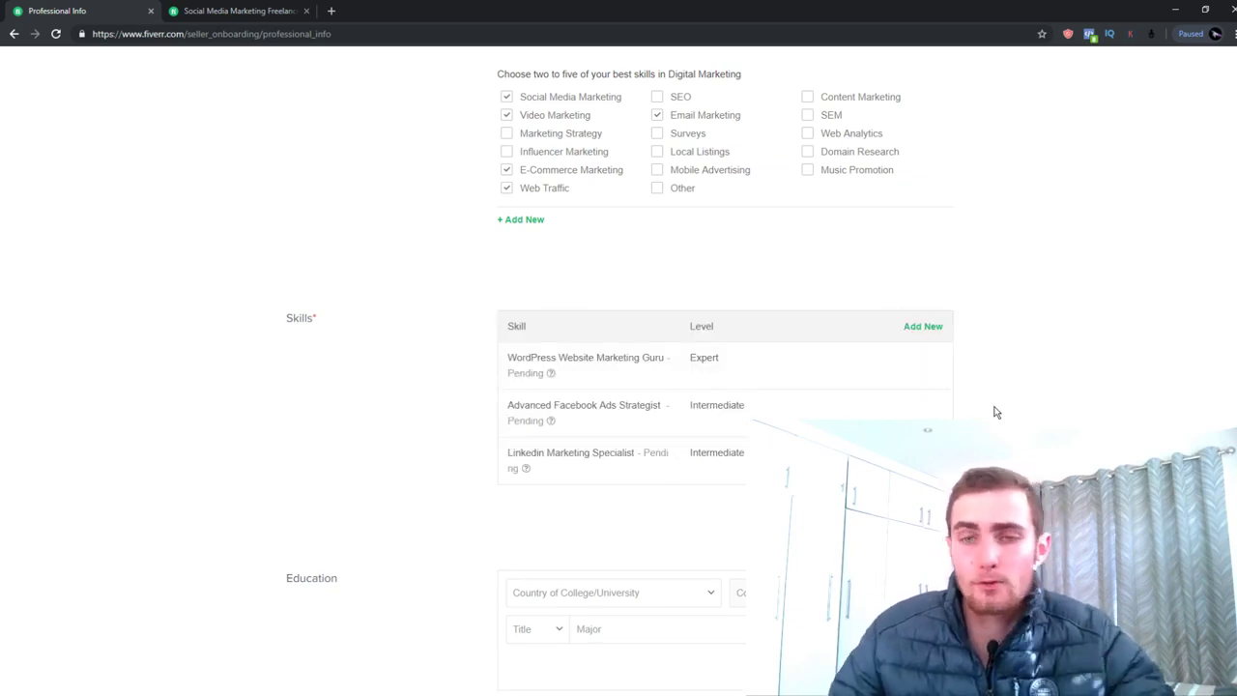
{"action": "scroll", "coordinate": [831, 365], "scroll_direction": "down", "scroll_amount": 1}
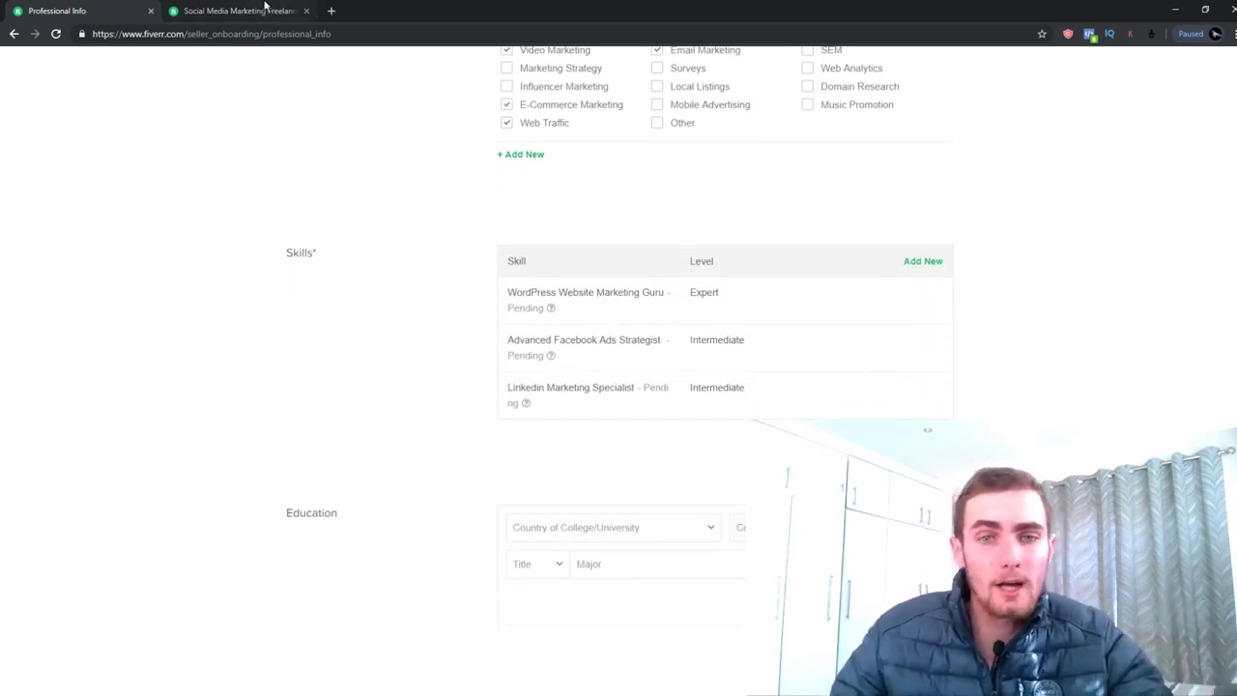
Glance at the competitor gig listings, then open the college country choices on the form
{"action": "left_click", "coordinate": [232, 11]}
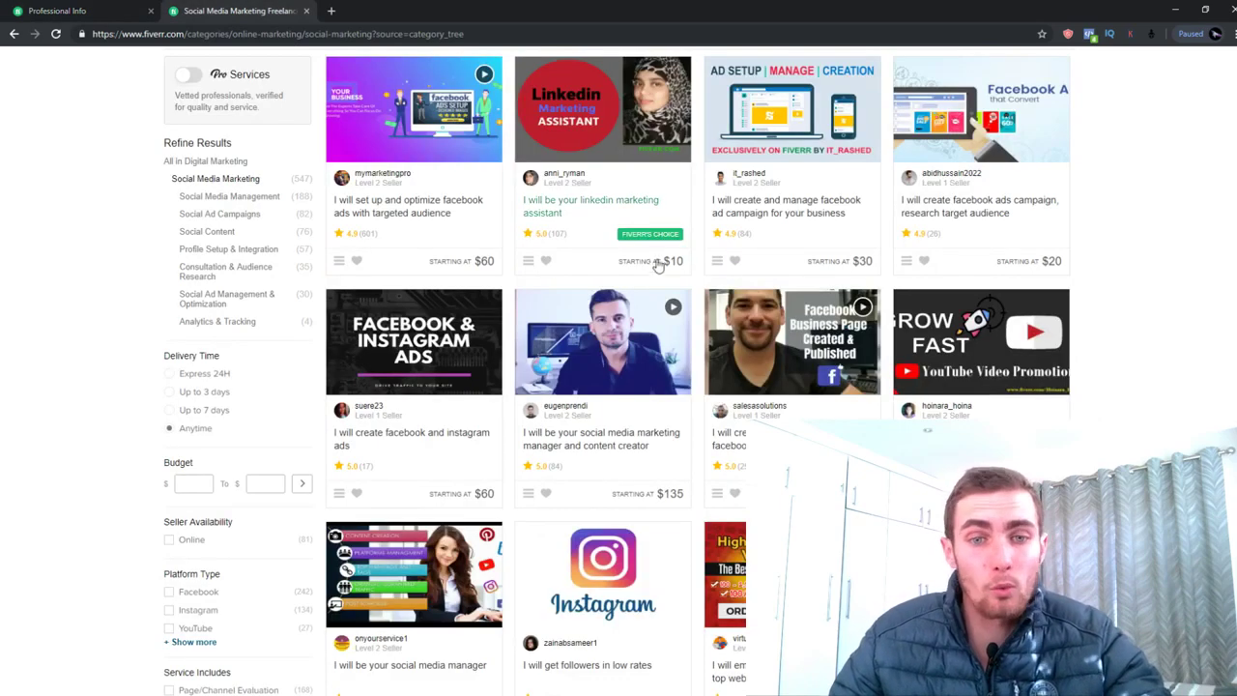
{"action": "key", "text": "ctrl+shift+Tab"}
{"action": "scroll", "coordinate": [636, 251], "scroll_direction": "down", "scroll_amount": 2}
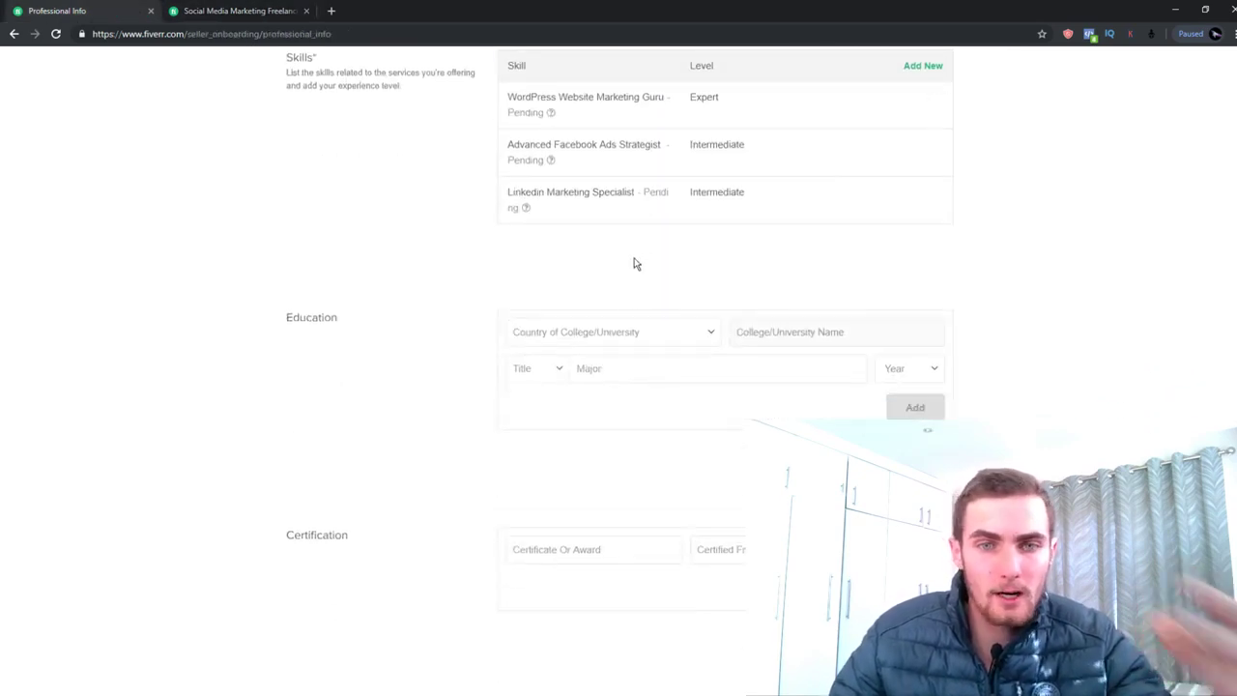
{"action": "left_click", "coordinate": [618, 334]}
Choose South Africa as the college country and enter Nelson Mandela University
{"action": "left_click", "coordinate": [384, 296]}
{"action": "scroll", "coordinate": [461, 270], "scroll_direction": "down", "scroll_amount": 2}
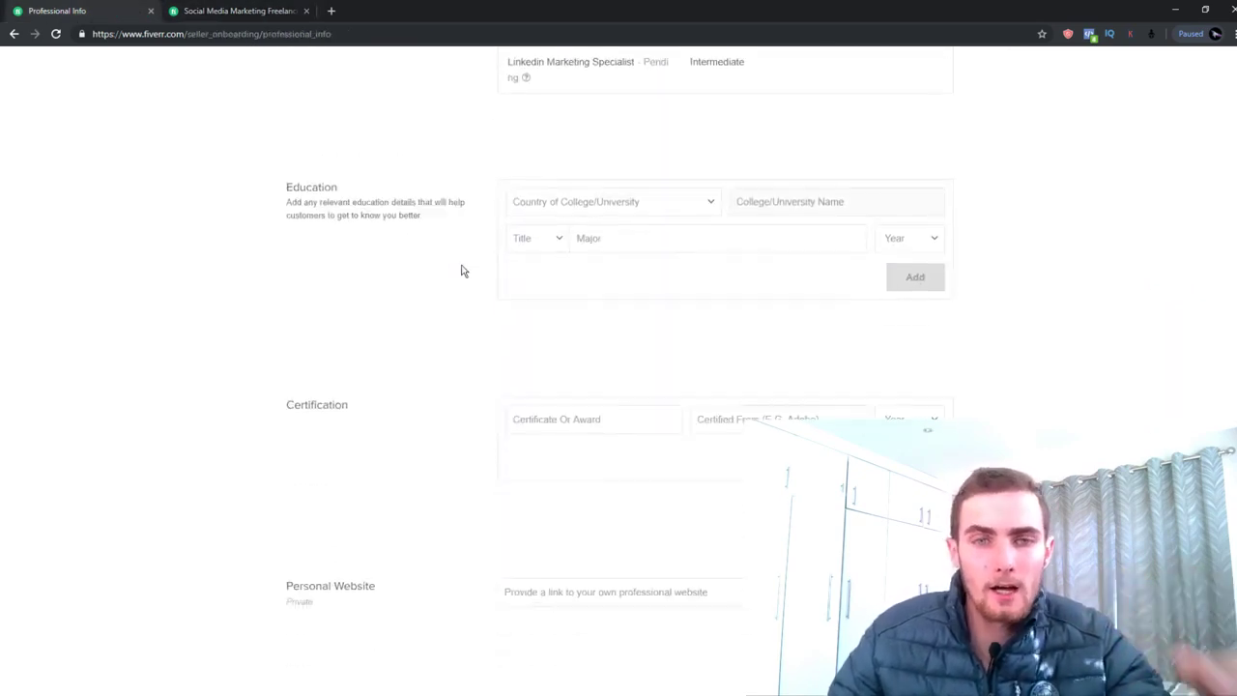
{"action": "left_click", "coordinate": [593, 209]}
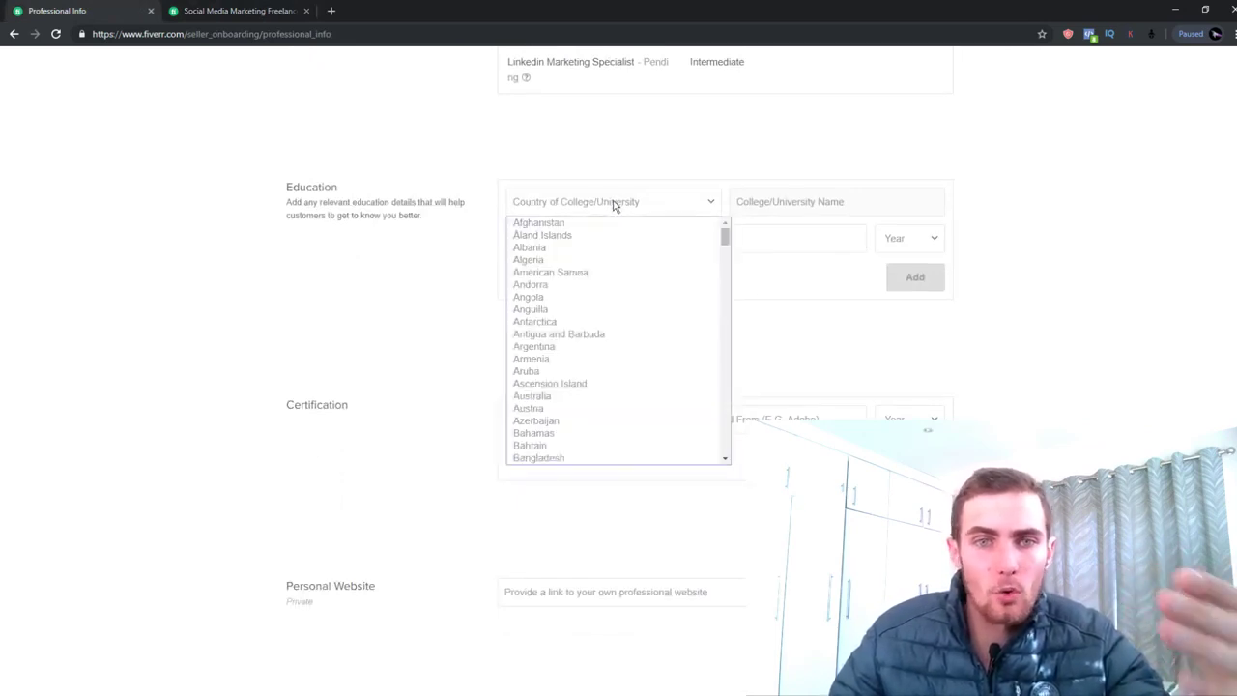
{"action": "left_click", "coordinate": [618, 203]}
{"action": "left_click", "coordinate": [646, 209]}
{"action": "scroll", "coordinate": [727, 338], "scroll_direction": "down", "scroll_amount": 10}
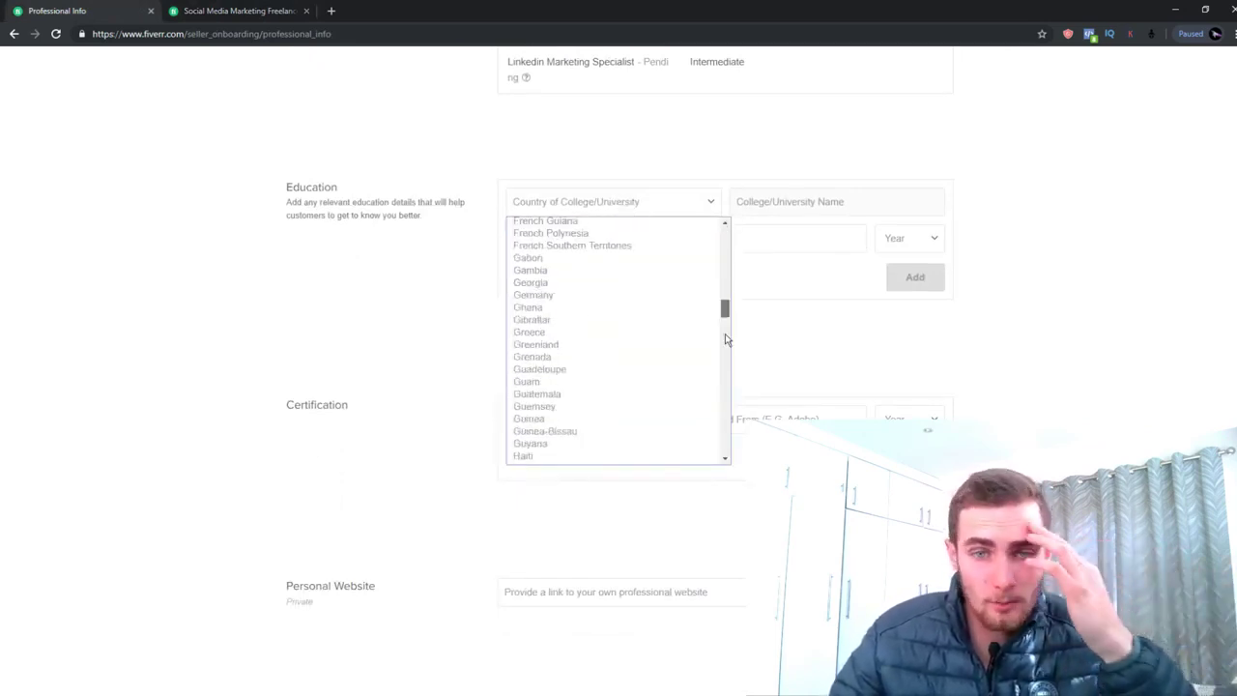
{"action": "scroll", "coordinate": [726, 339], "scroll_direction": "down", "scroll_amount": 15}
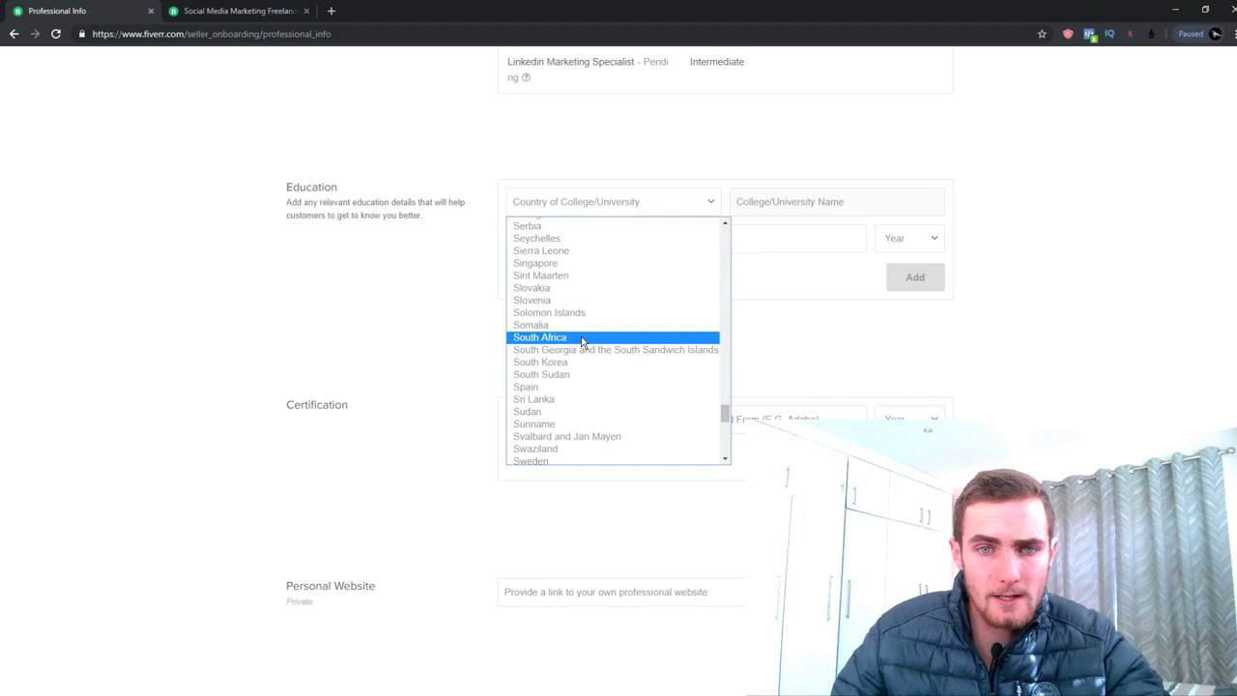
{"action": "left_click", "coordinate": [583, 337]}
{"action": "left_click", "coordinate": [821, 192]}
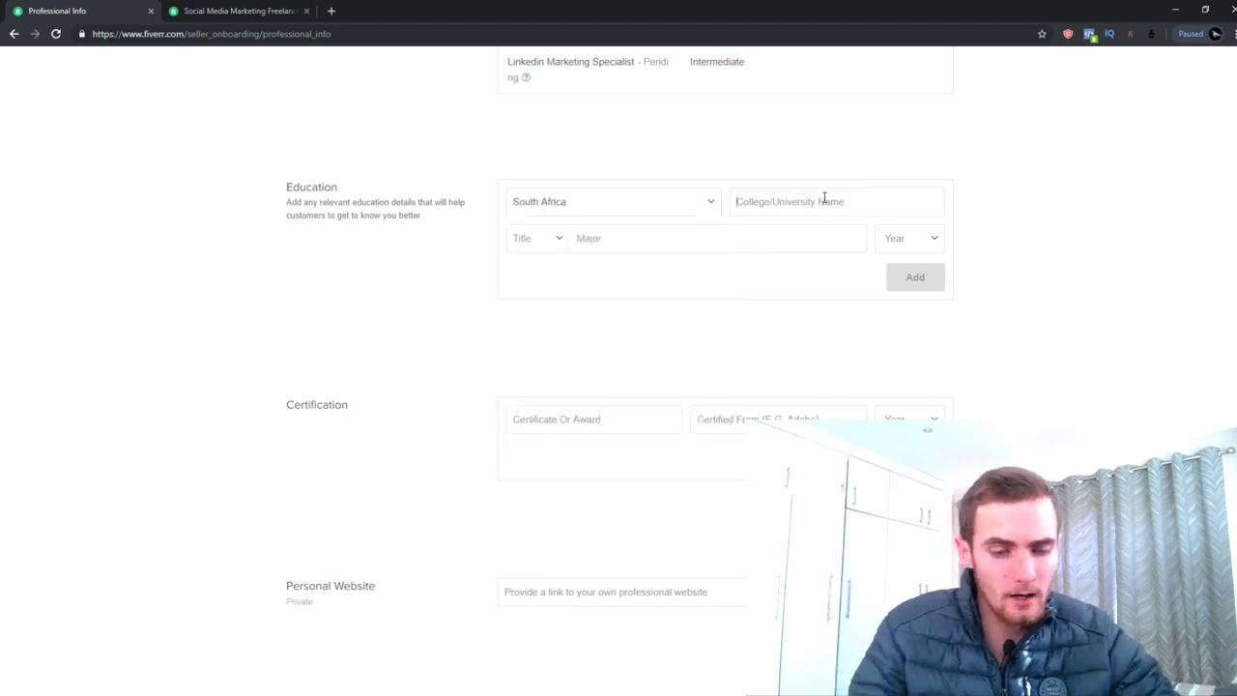
{"action": "type", "text": "Nelson Mandela"}
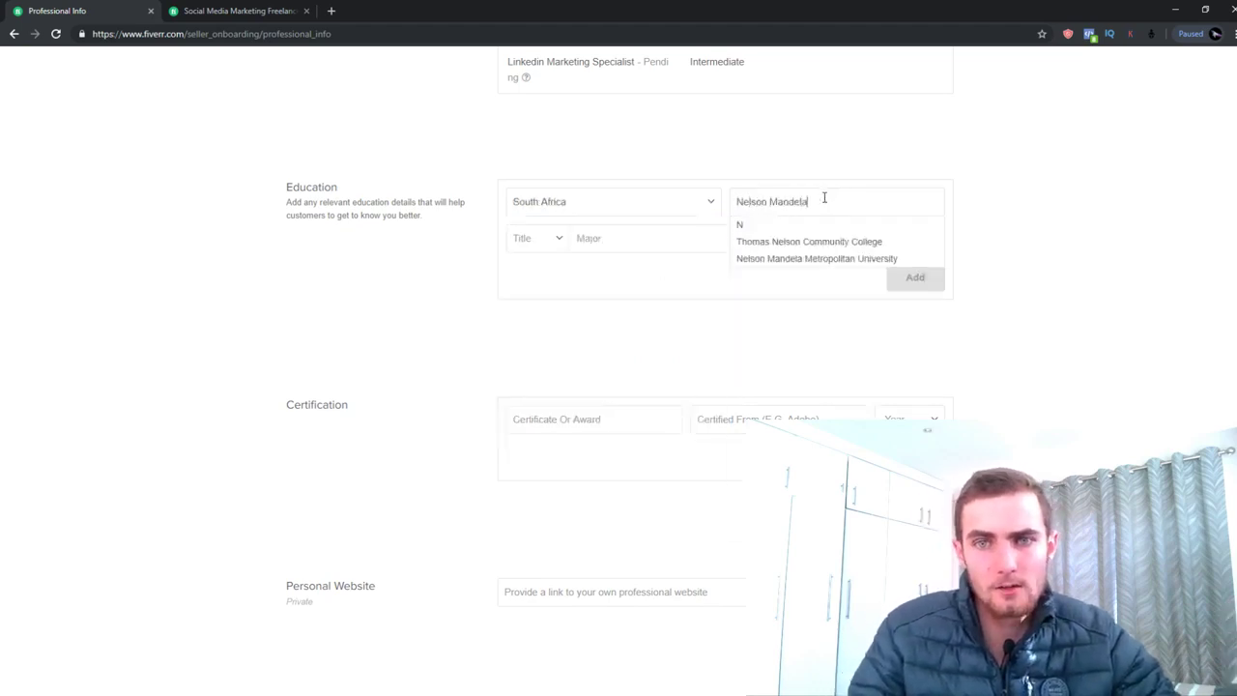
{"action": "type", "text": " University"}
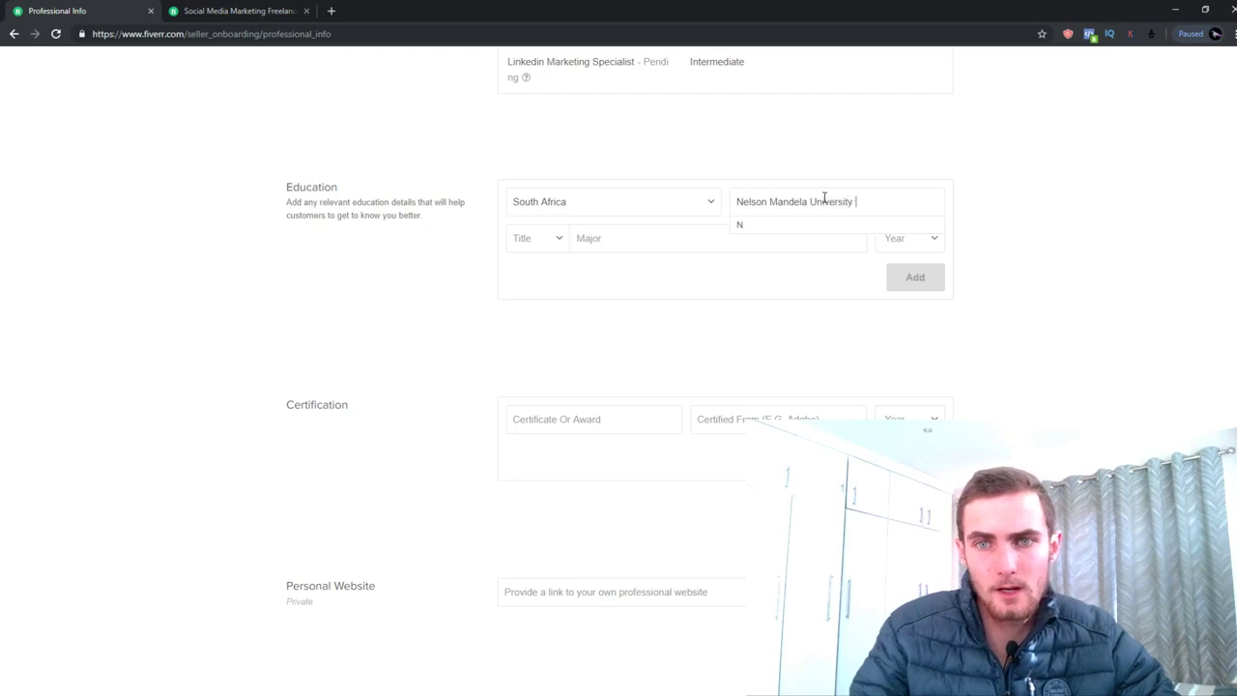
Set the title to B.Sc and the major to Information Technology, then add the education entry
{"action": "left_click", "coordinate": [520, 234]}
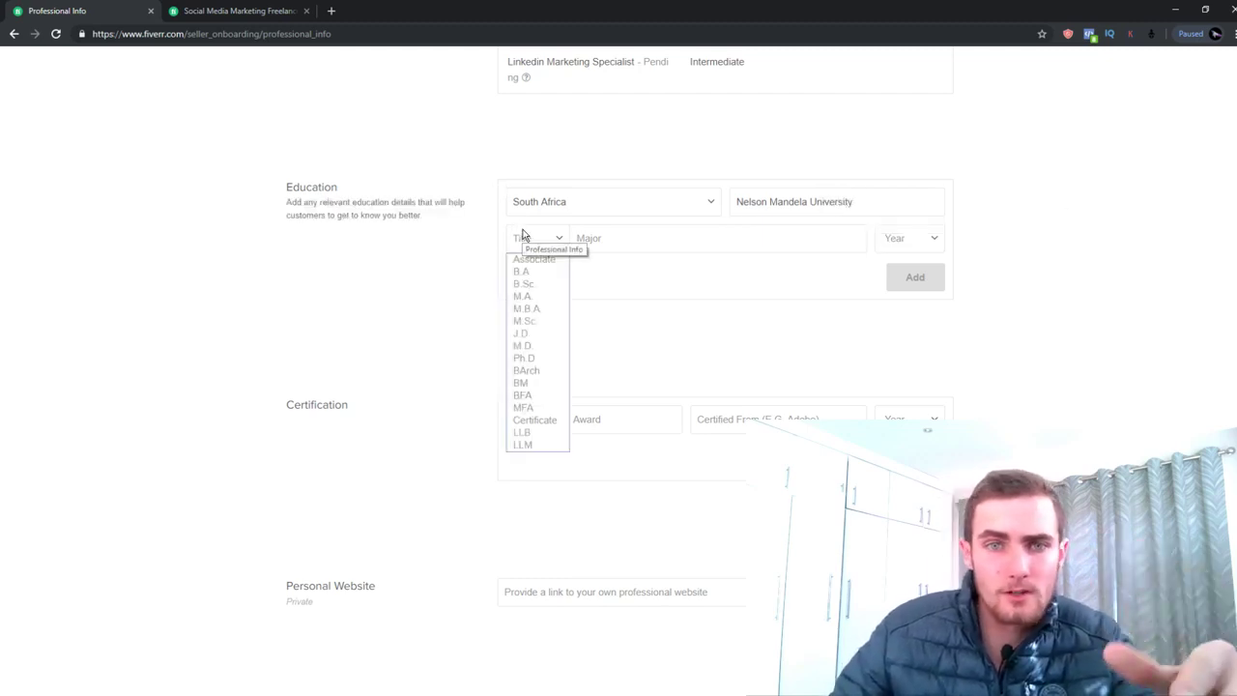
{"action": "left_click", "coordinate": [552, 205]}
{"action": "left_click", "coordinate": [719, 208]}
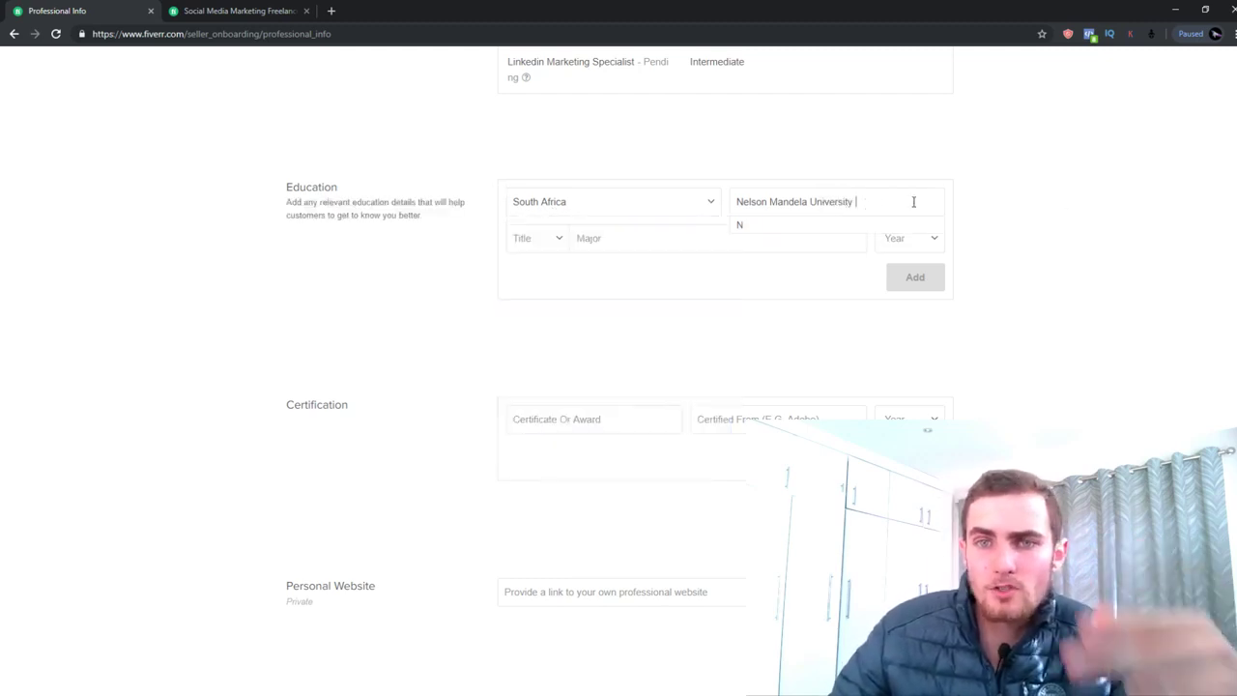
{"action": "left_click", "coordinate": [542, 237]}
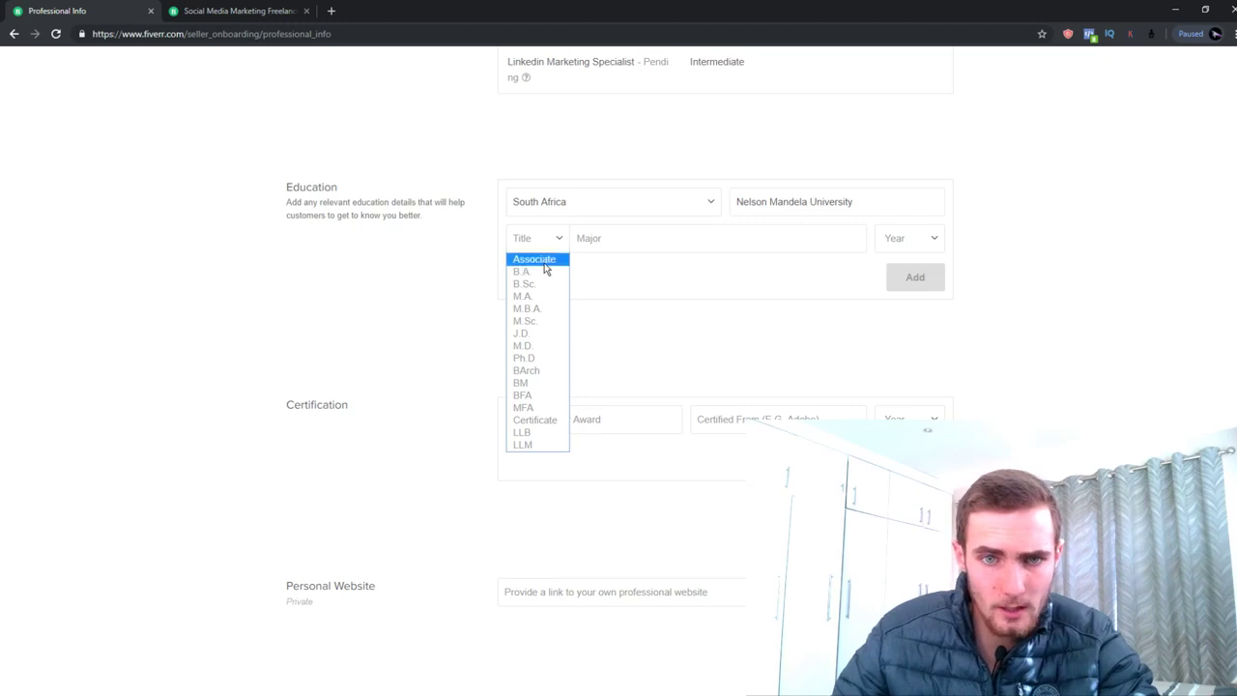
{"action": "left_click", "coordinate": [537, 283]}
{"action": "left_click", "coordinate": [611, 248]}
{"action": "type", "text": "Compu"}
{"action": "type", "text": "ter Sce"}
{"action": "type", "text": "ince"}
{"action": "key", "text": "ctrl+a"}
{"action": "type", "text": "I"}
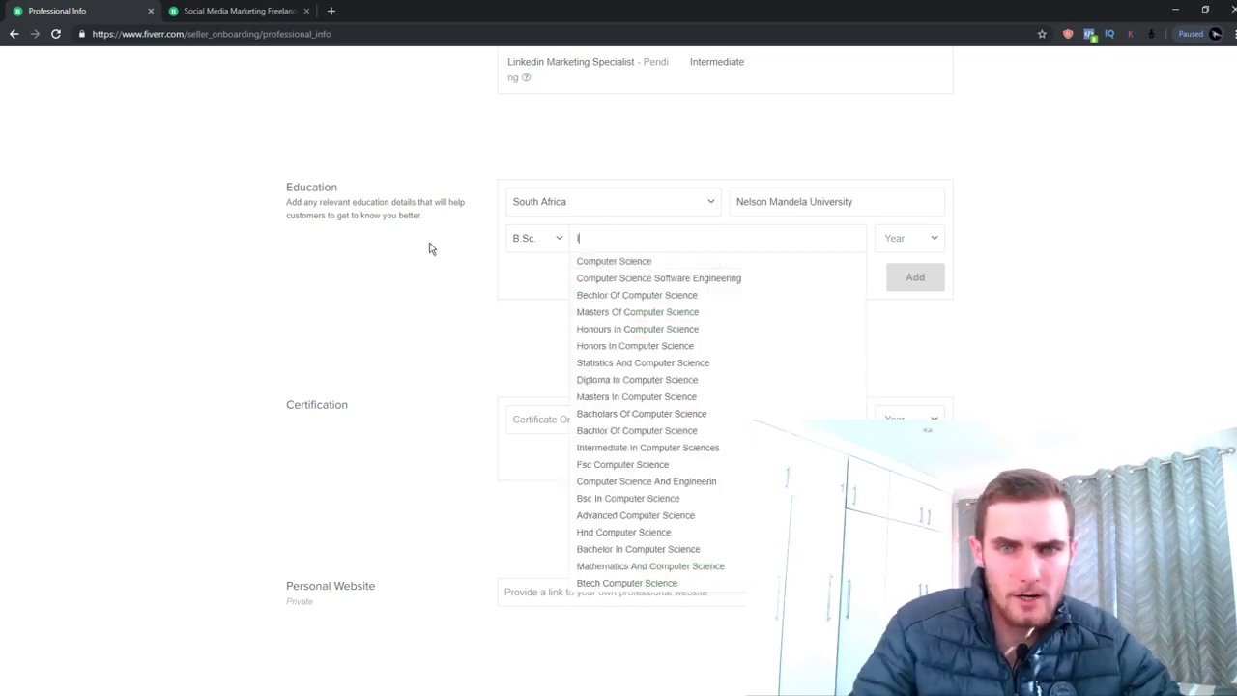
{"action": "type", "text": "nformation"}
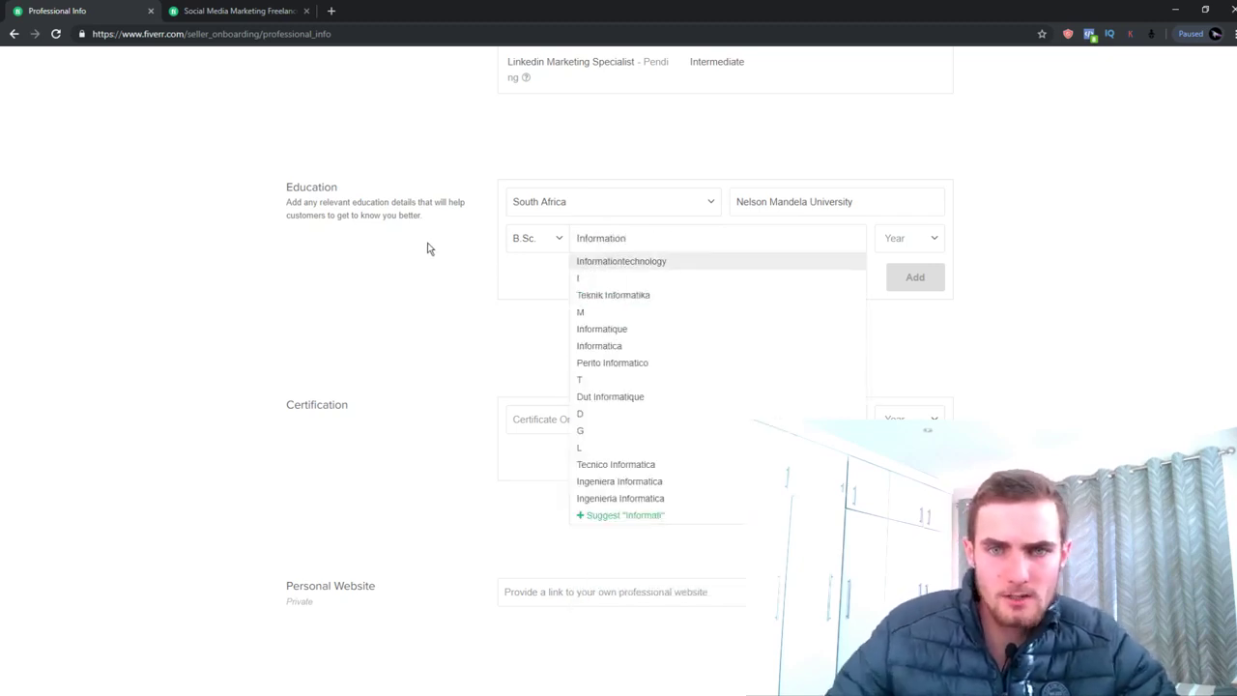
{"action": "type", "text": " Technol"}
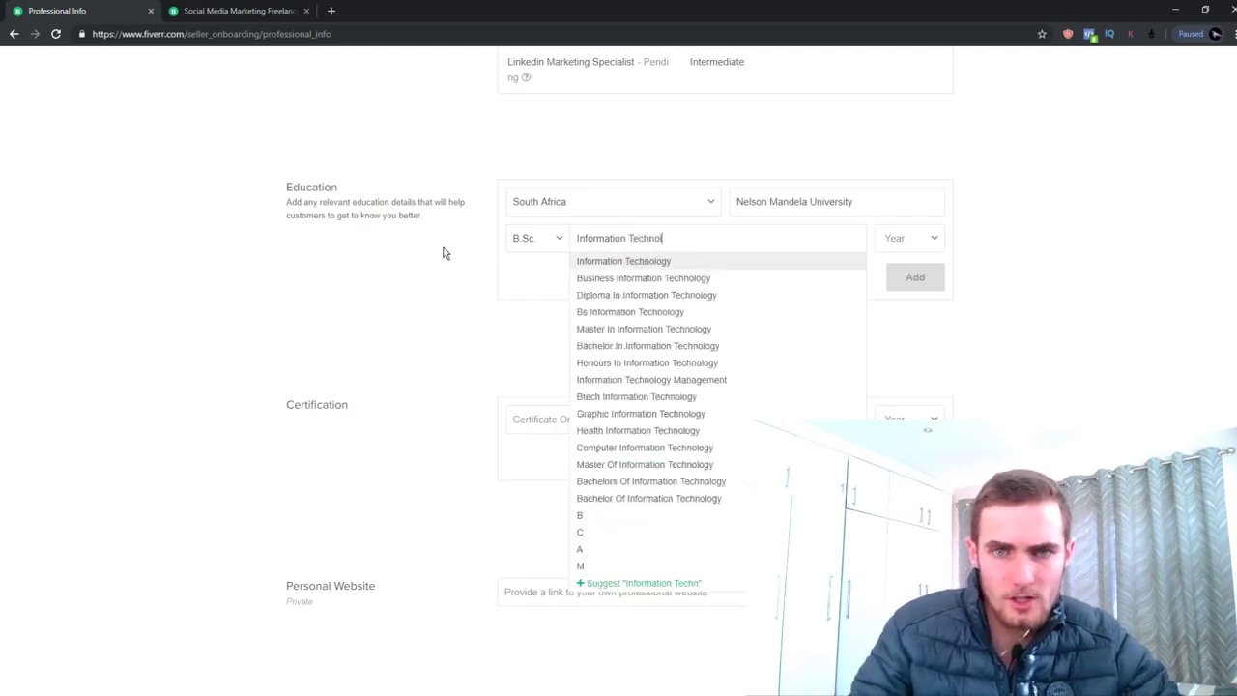
{"action": "type", "text": "ogy"}
{"action": "left_click", "coordinate": [915, 278]}
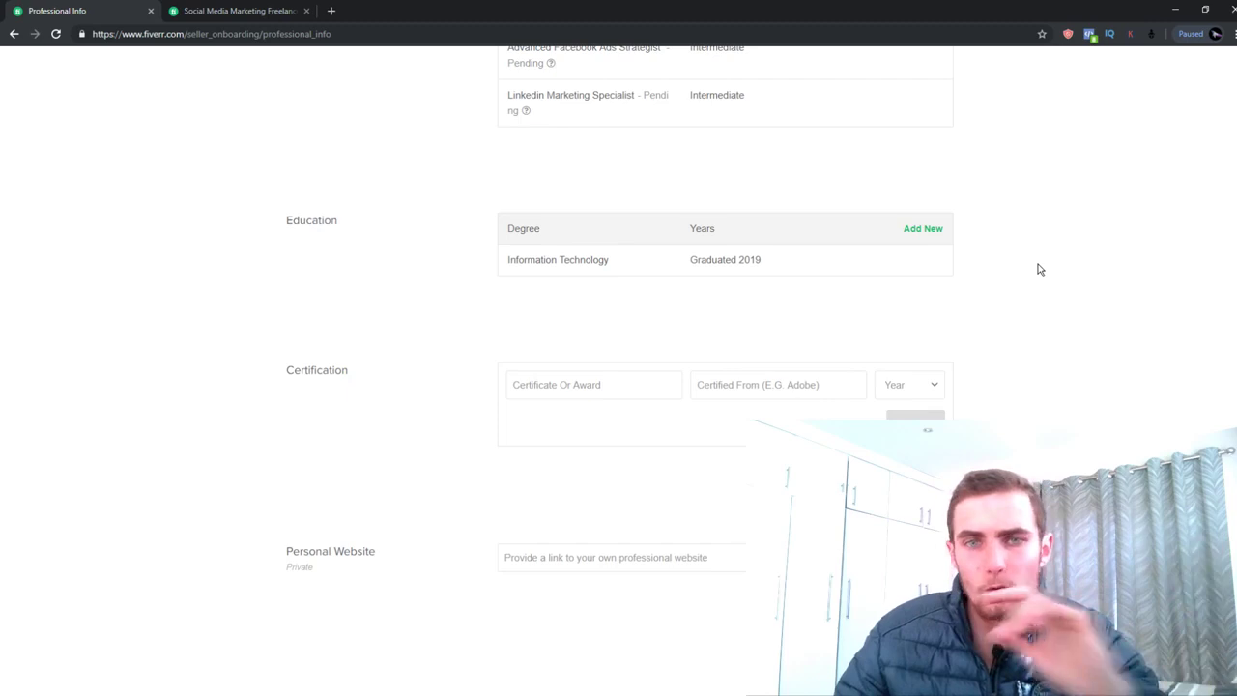
Glance at the competitor gig listings, then return to the Professional Info step
{"action": "left_click", "coordinate": [516, 395]}
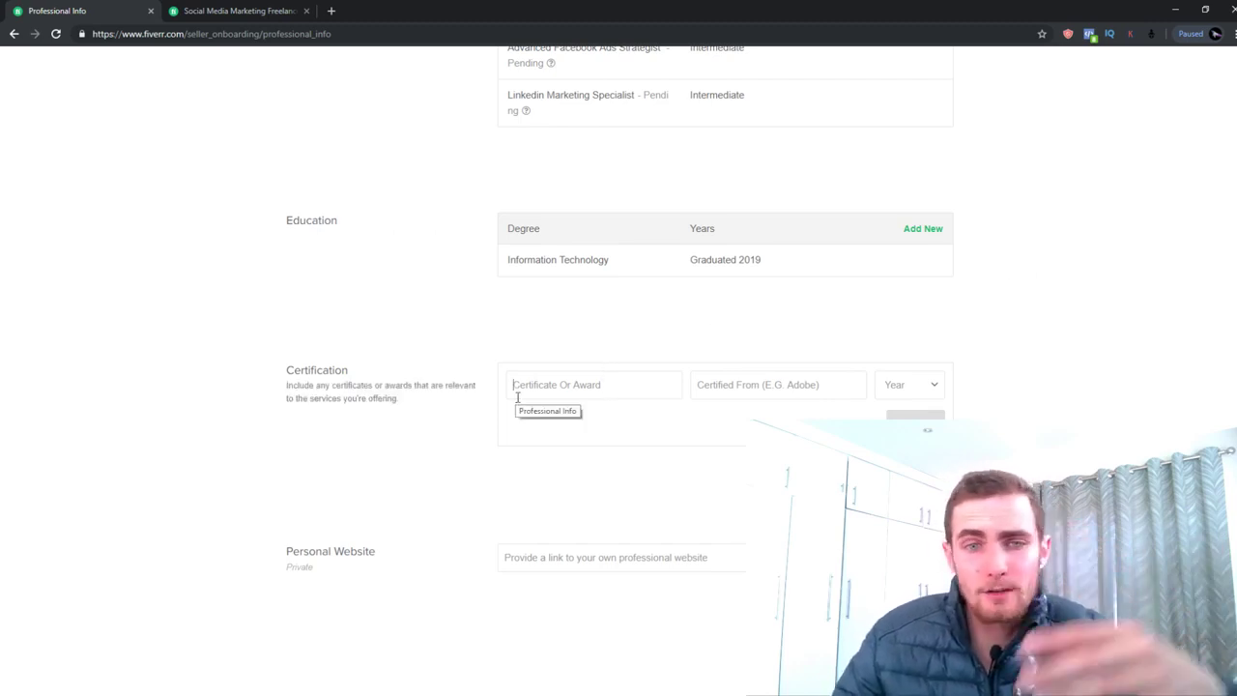
{"action": "left_click", "coordinate": [281, 11]}
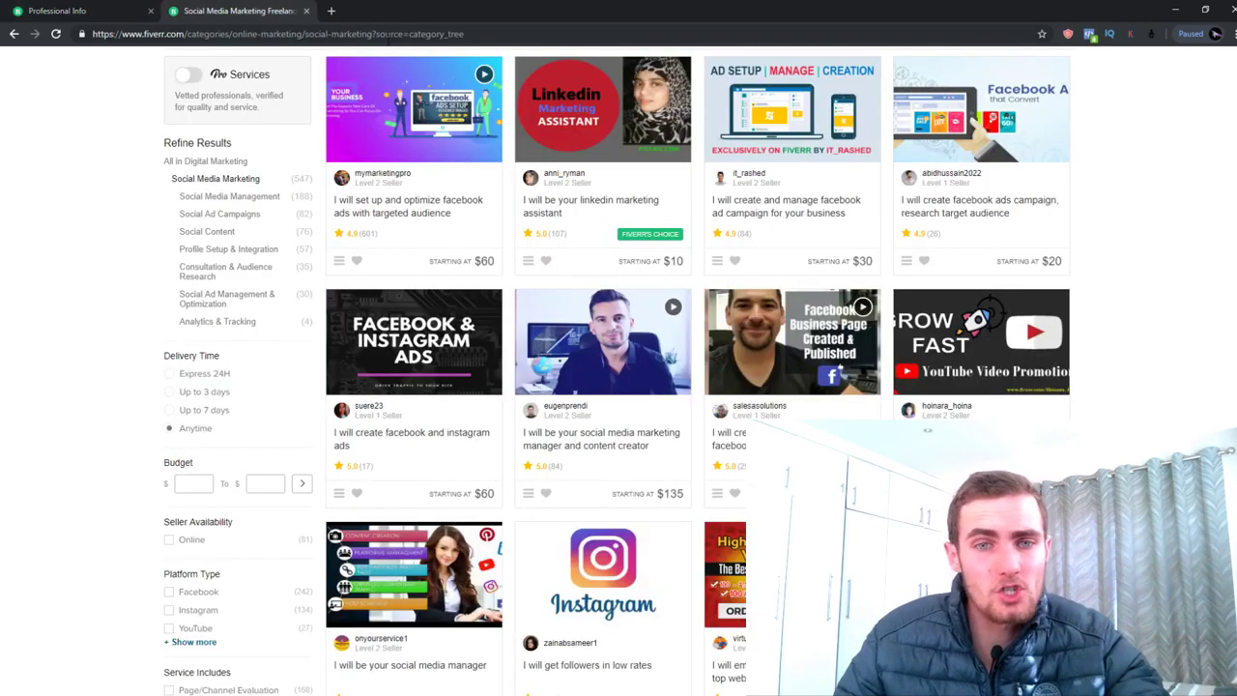
{"action": "left_click", "coordinate": [58, 10]}
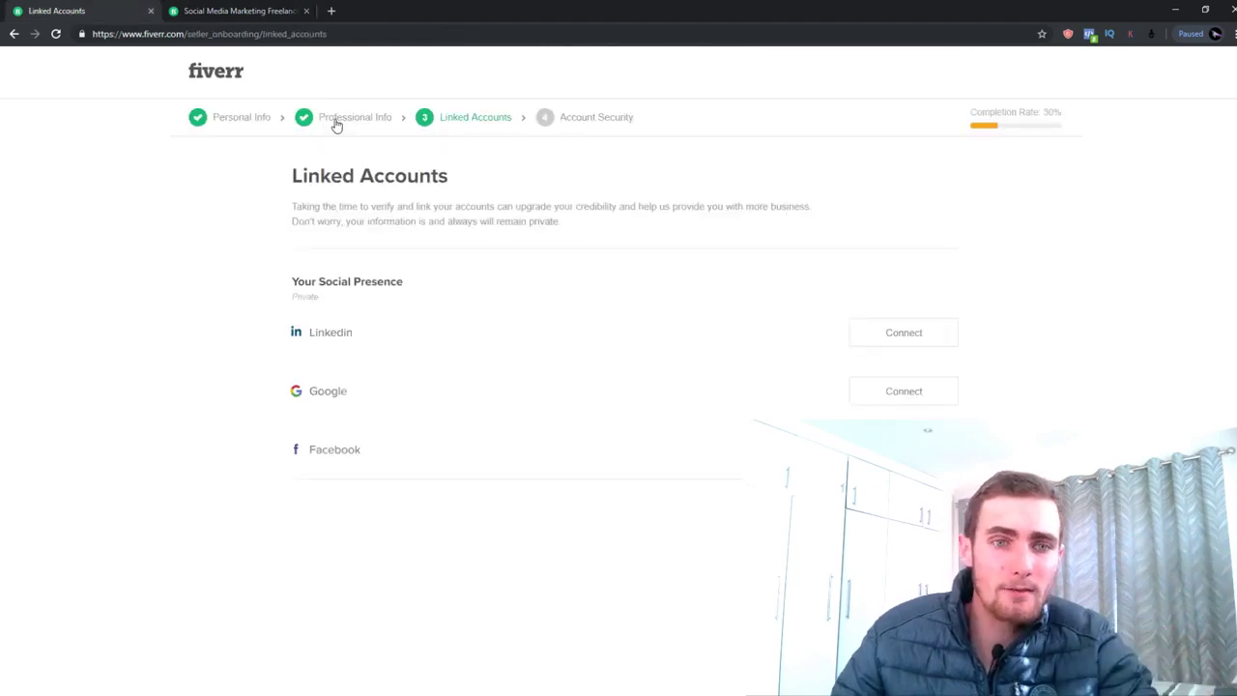
{"action": "left_click", "coordinate": [337, 118]}
{"action": "scroll", "coordinate": [477, 315], "scroll_direction": "down", "scroll_amount": 6}
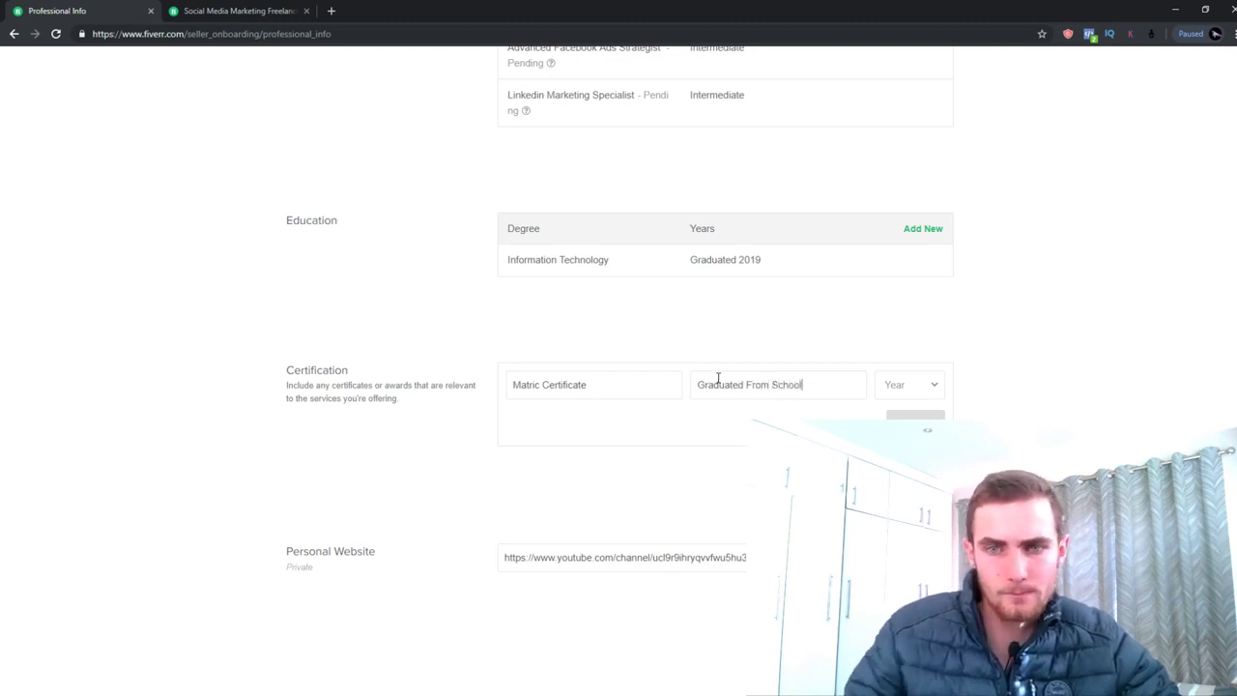
Set the Matric Certificate year to 2017 and add the certification entry
{"action": "left_click", "coordinate": [900, 391]}
{"action": "left_click", "coordinate": [896, 428]}
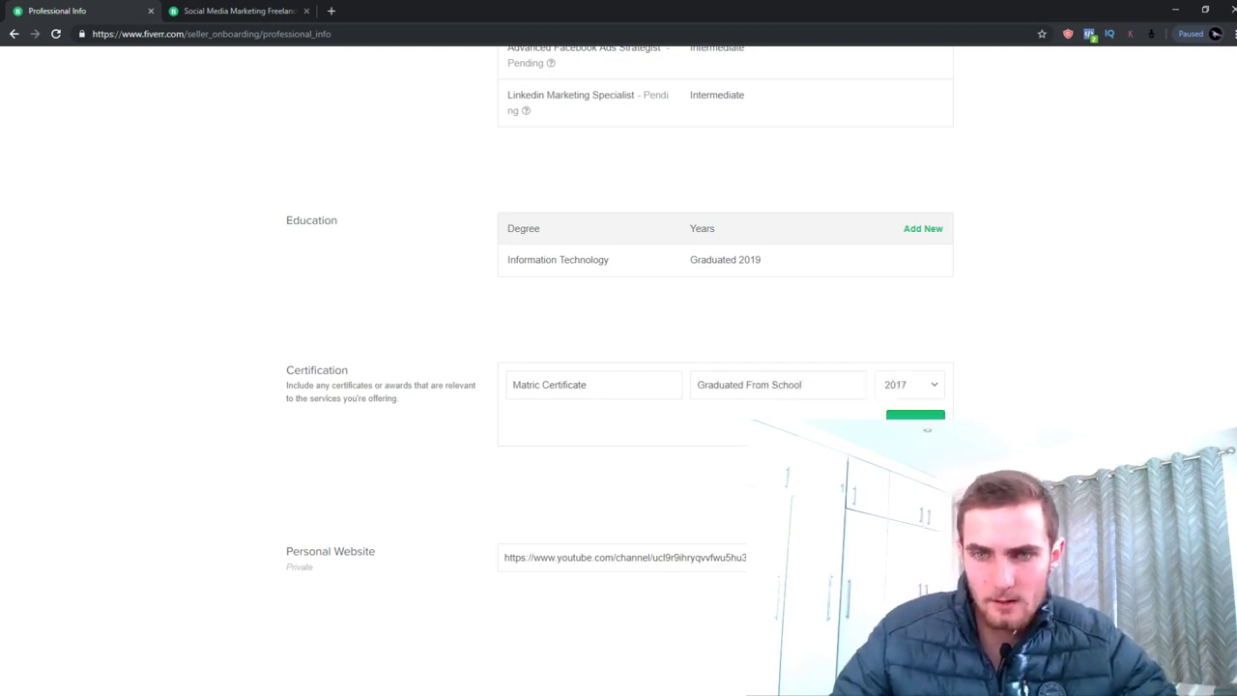
{"action": "left_click", "coordinate": [914, 416]}
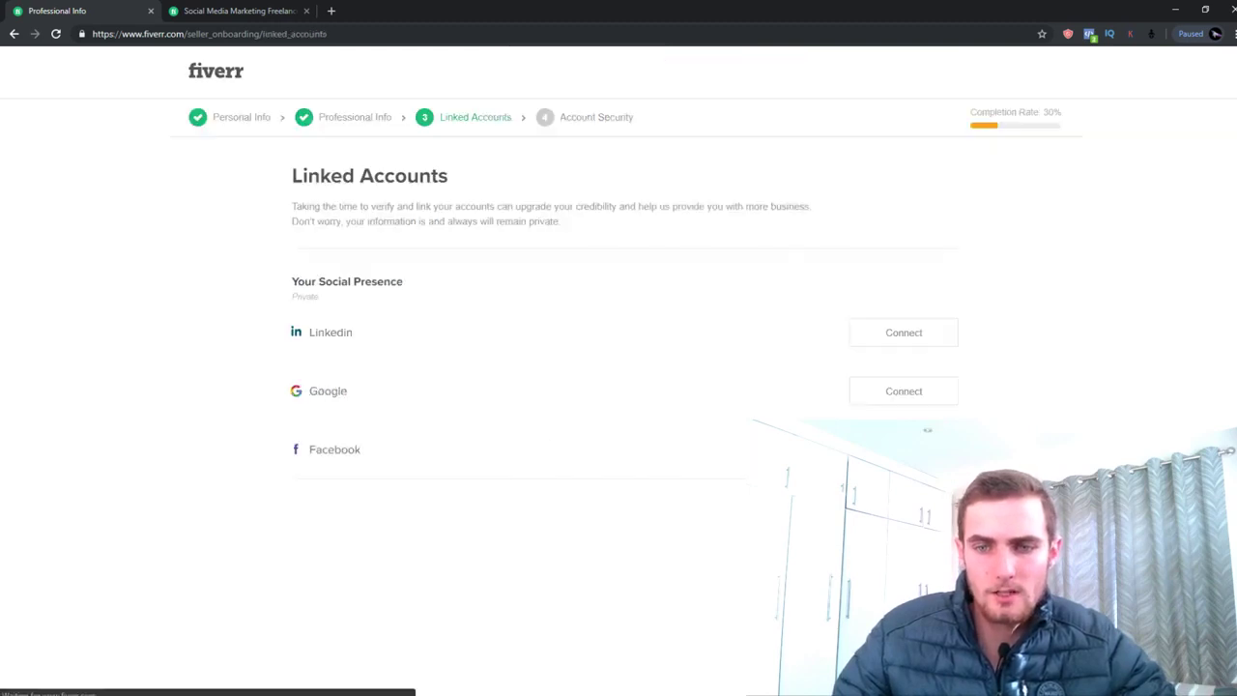
Link the Facebook account, then go to the seller's own profile page
{"action": "left_click", "coordinate": [903, 449]}
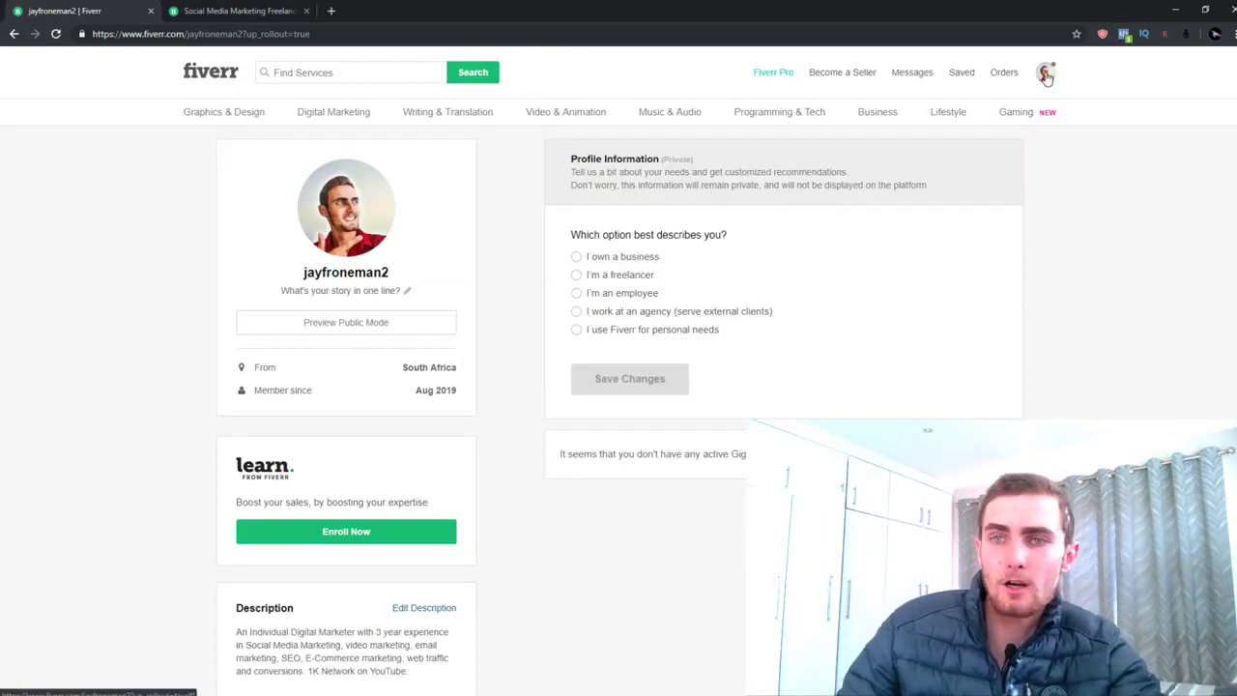
{"action": "left_click", "coordinate": [1045, 77]}
{"action": "left_click", "coordinate": [983, 104]}
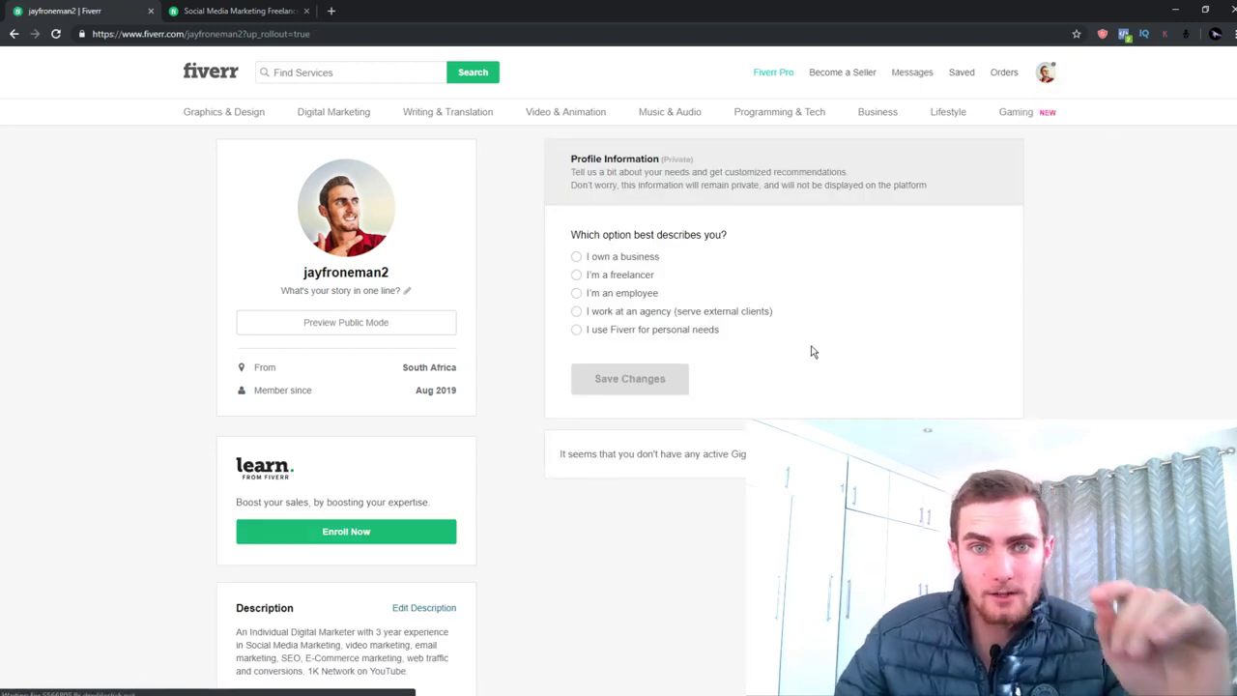
{"action": "scroll", "coordinate": [739, 348], "scroll_direction": "down", "scroll_amount": 2}
{"action": "scroll", "coordinate": [663, 309], "scroll_direction": "up", "scroll_amount": 1}
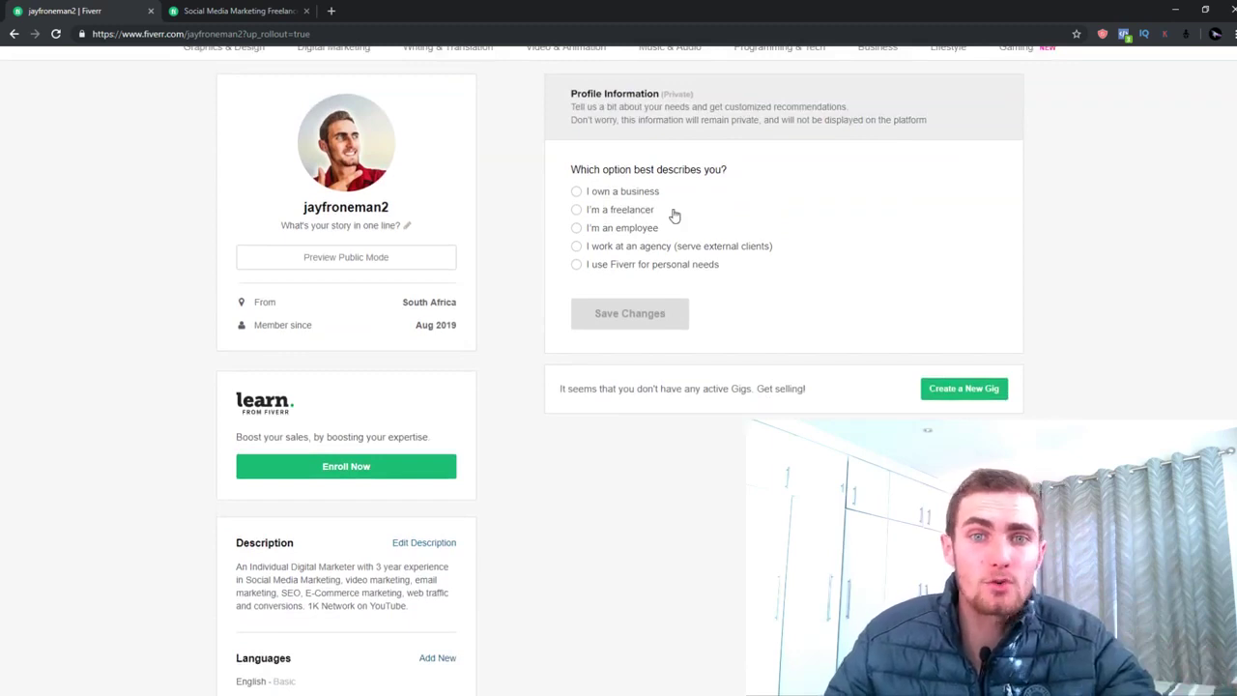
Mark yourself as a freelancer in the Software and Internet Other industry and save
{"action": "left_click", "coordinate": [637, 215]}
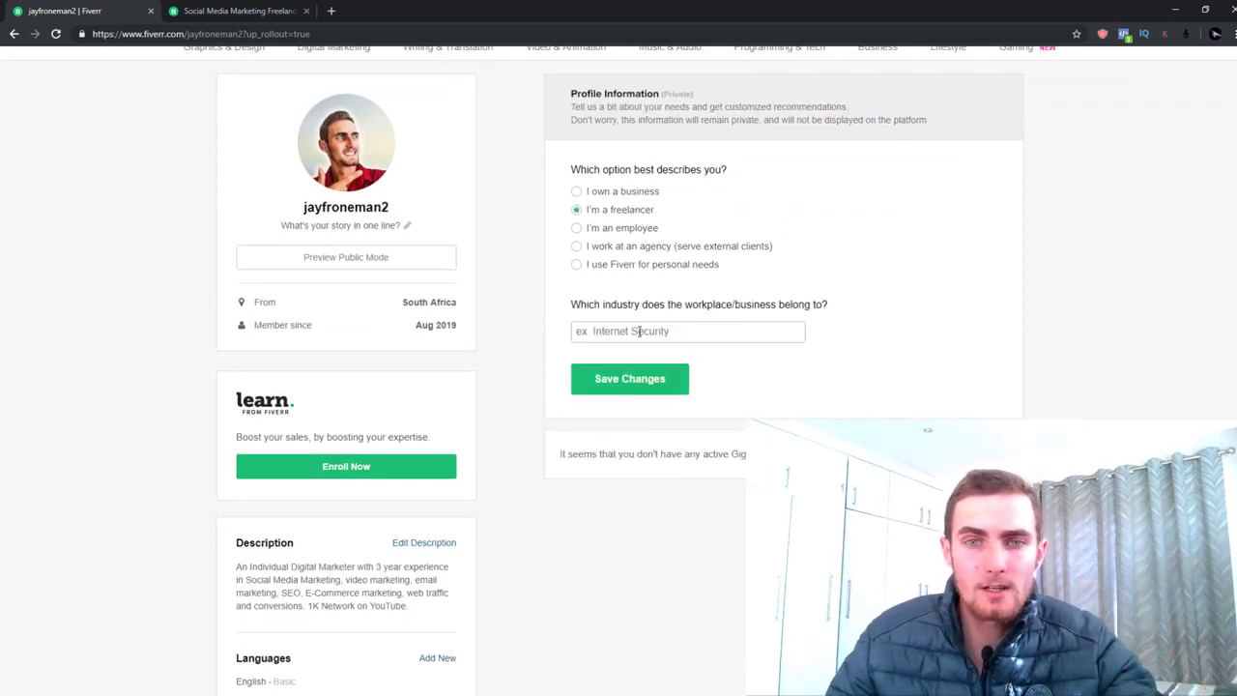
{"action": "left_click", "coordinate": [677, 331]}
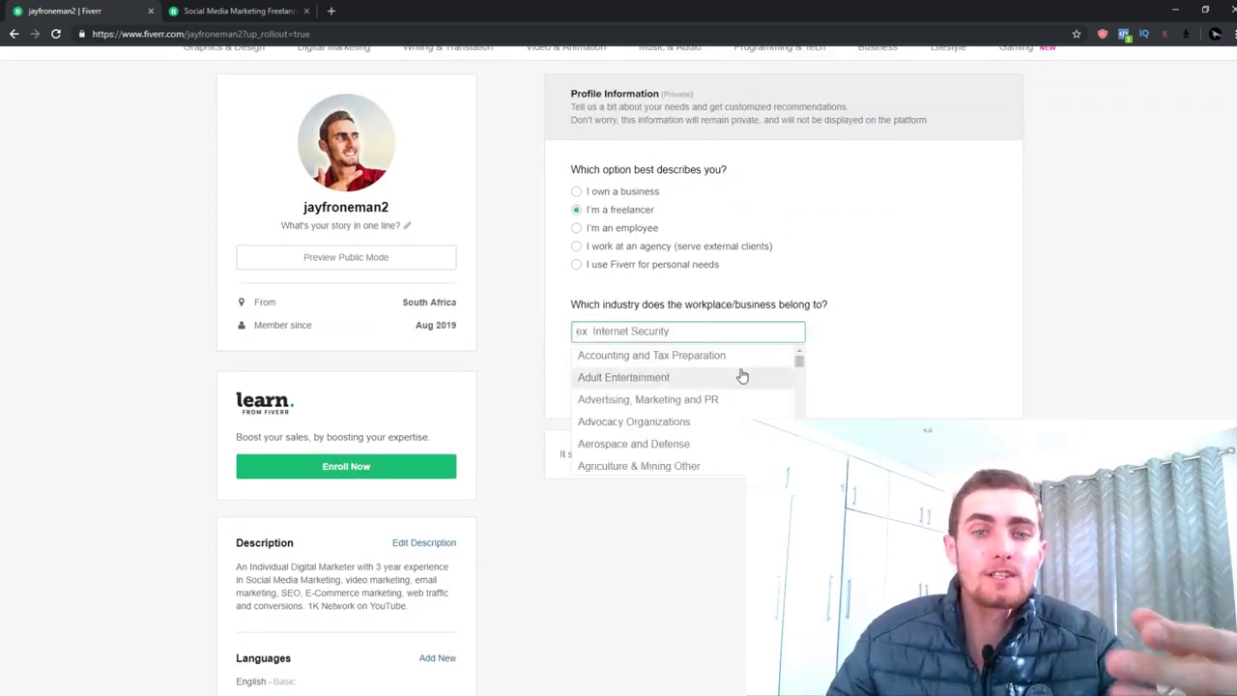
{"action": "type", "text": "Marketi"}
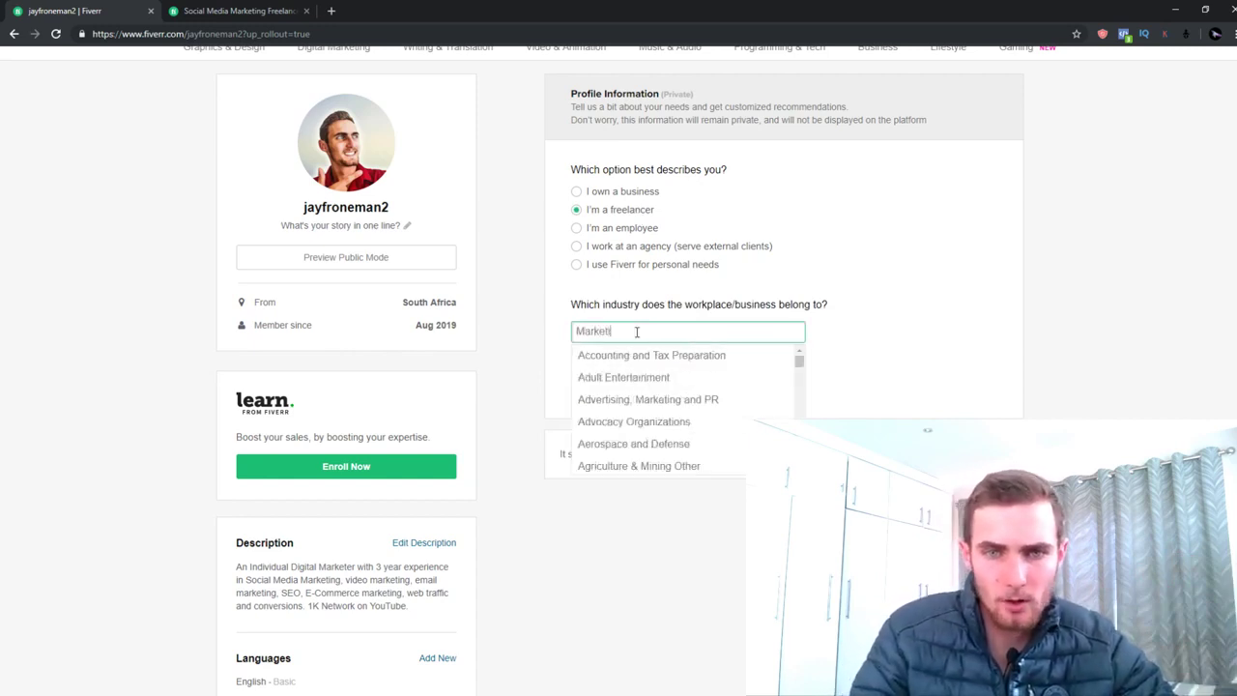
{"action": "type", "text": "Soft"}
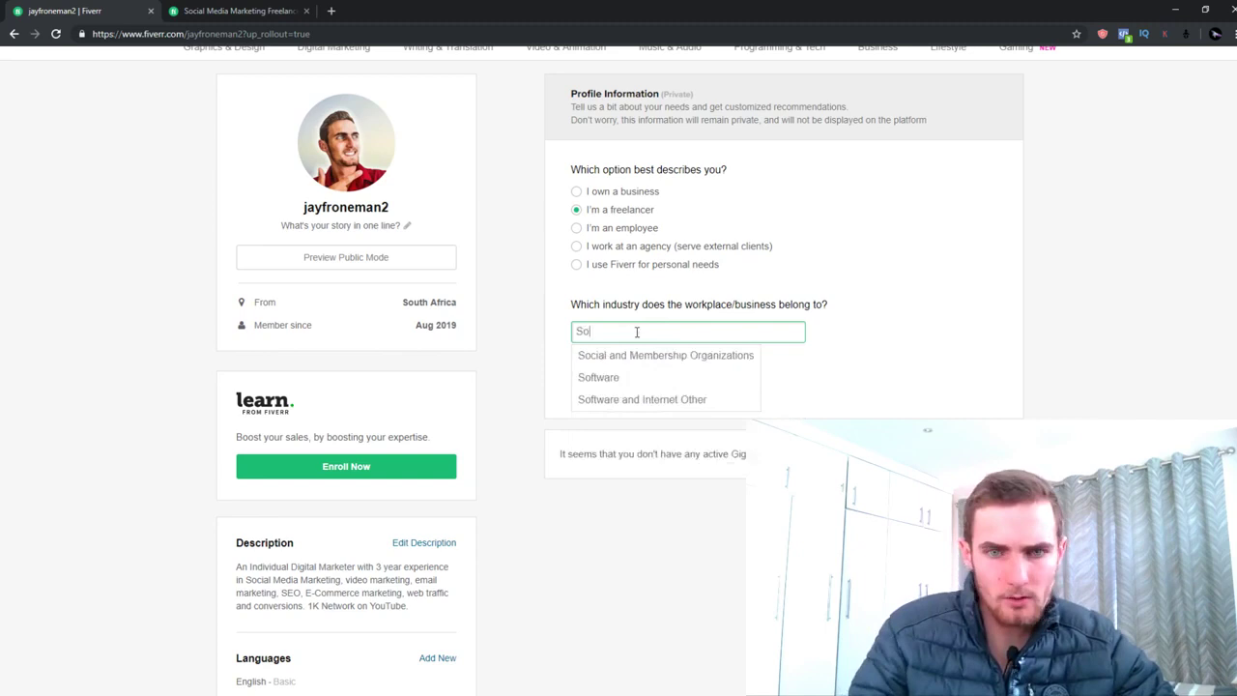
{"action": "left_click", "coordinate": [633, 377]}
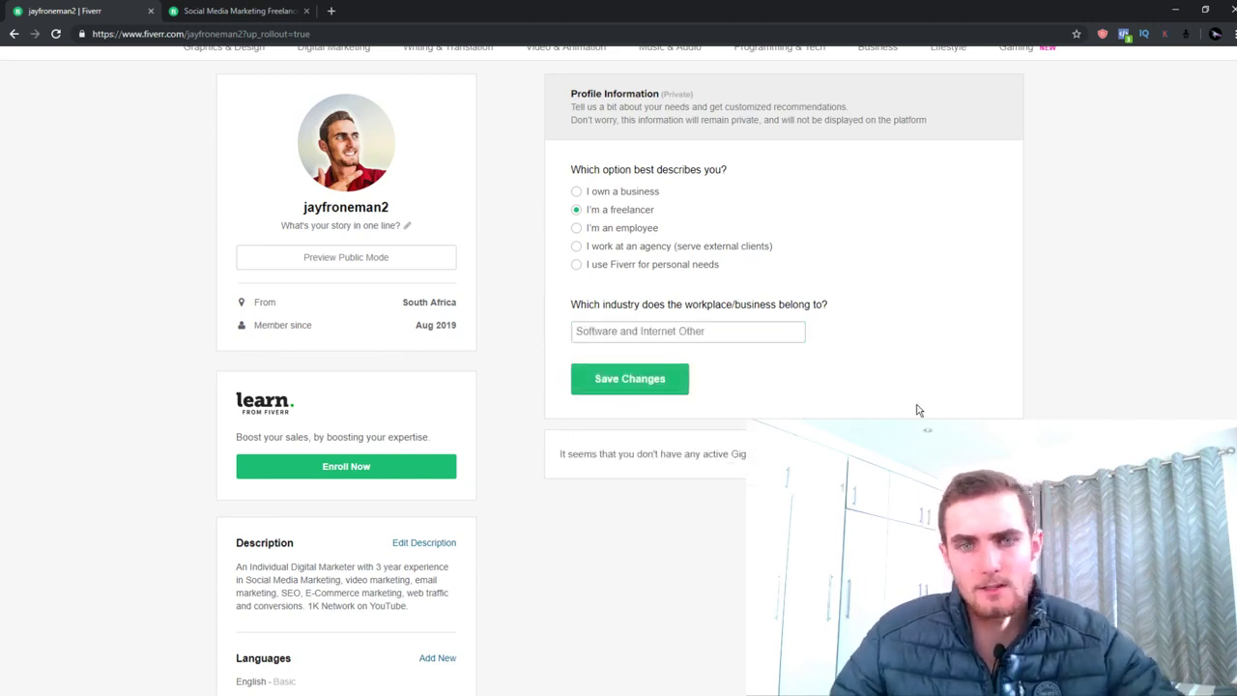
{"action": "left_click", "coordinate": [629, 383]}
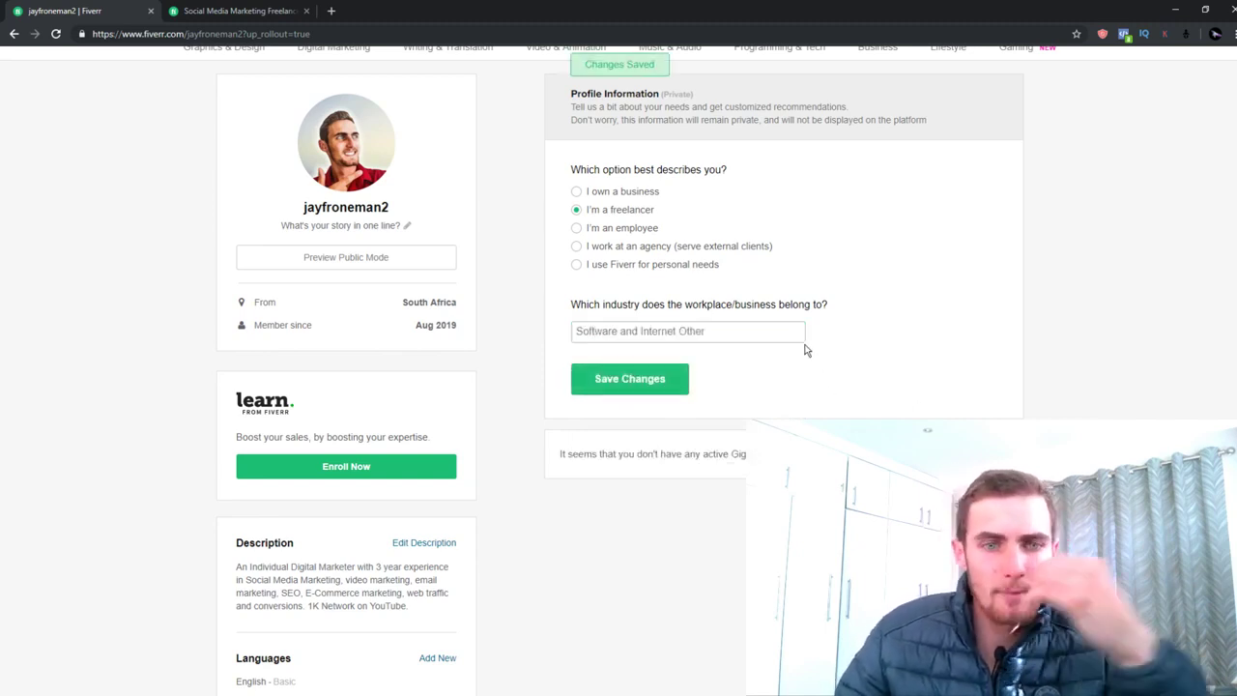
{"action": "scroll", "coordinate": [713, 304], "scroll_direction": "up", "scroll_amount": 1}
{"action": "scroll", "coordinate": [724, 319], "scroll_direction": "down", "scroll_amount": 5}
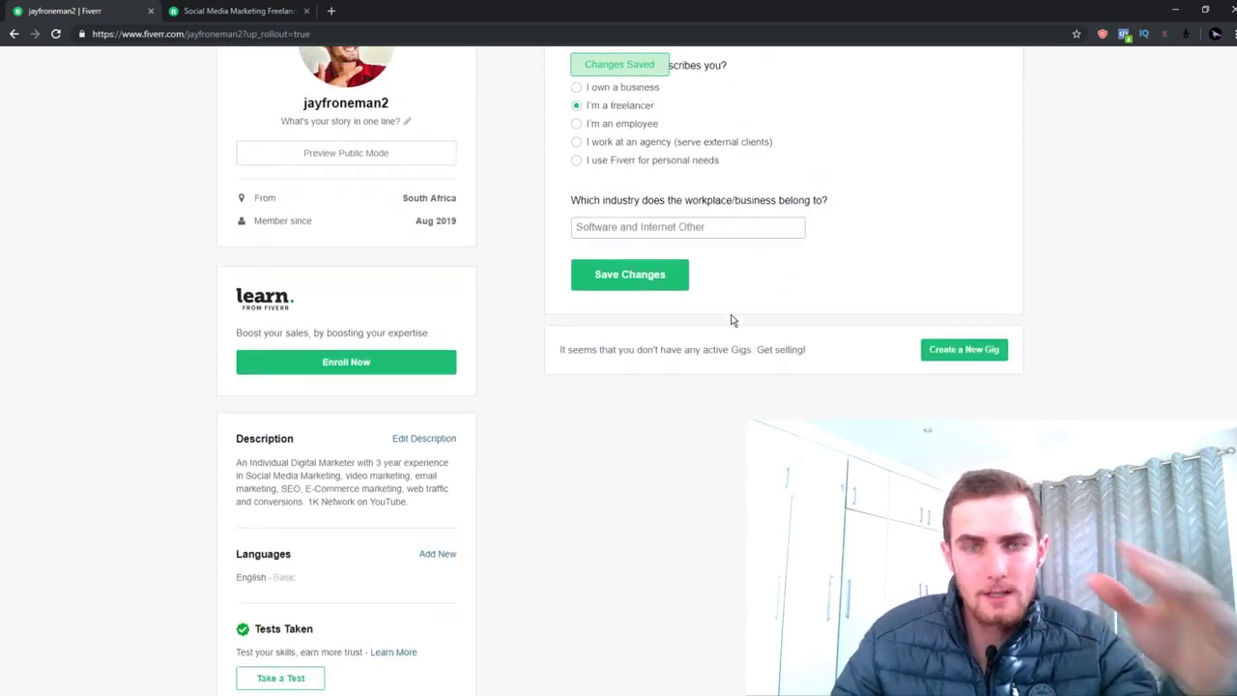
{"action": "scroll", "coordinate": [715, 324], "scroll_direction": "down", "scroll_amount": 2}
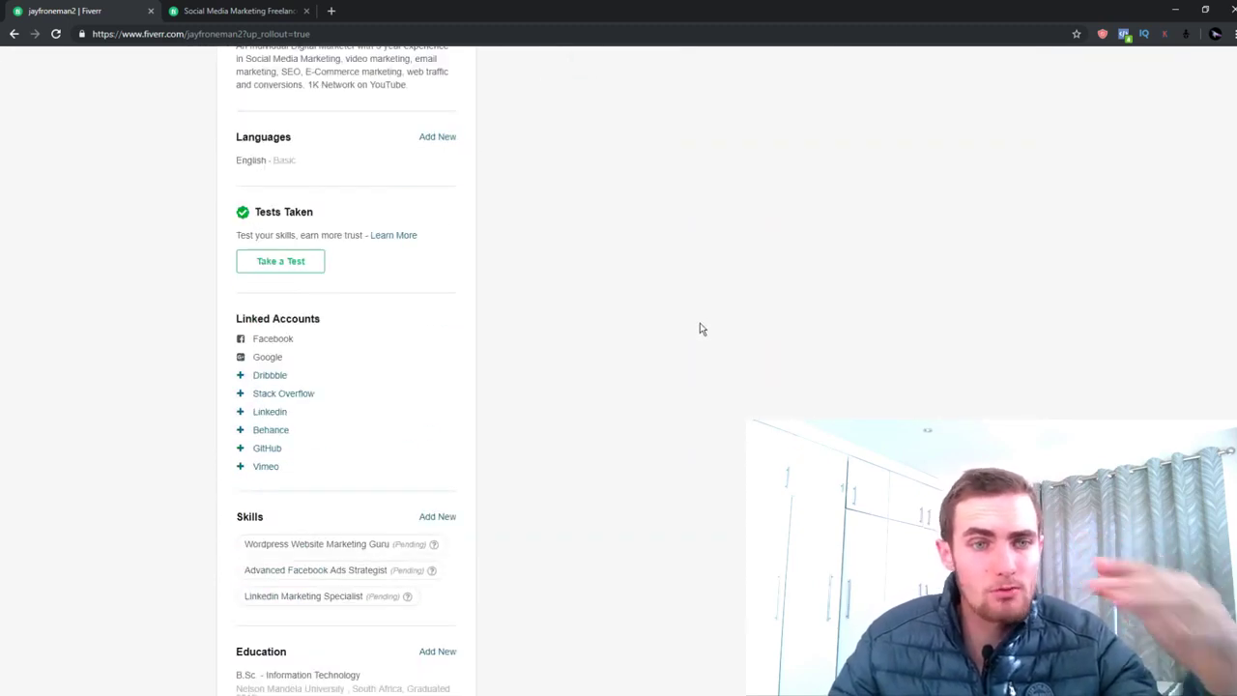
{"action": "scroll", "coordinate": [637, 309], "scroll_direction": "down", "scroll_amount": 1}
{"action": "scroll", "coordinate": [619, 319], "scroll_direction": "up", "scroll_amount": 3}
{"action": "scroll", "coordinate": [619, 320], "scroll_direction": "up", "scroll_amount": 4}
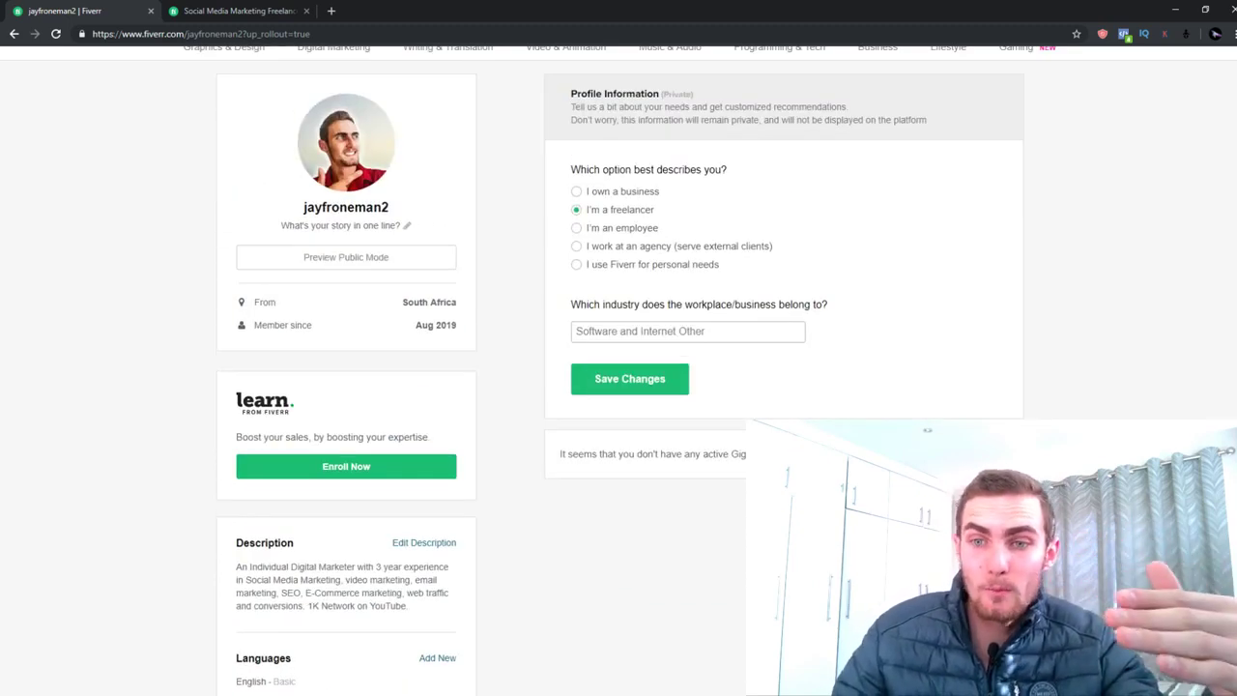
Go through Become a Seller intro pages, Linked Accounts and Account Security, and finish onboarding
{"action": "left_click", "coordinate": [952, 453]}
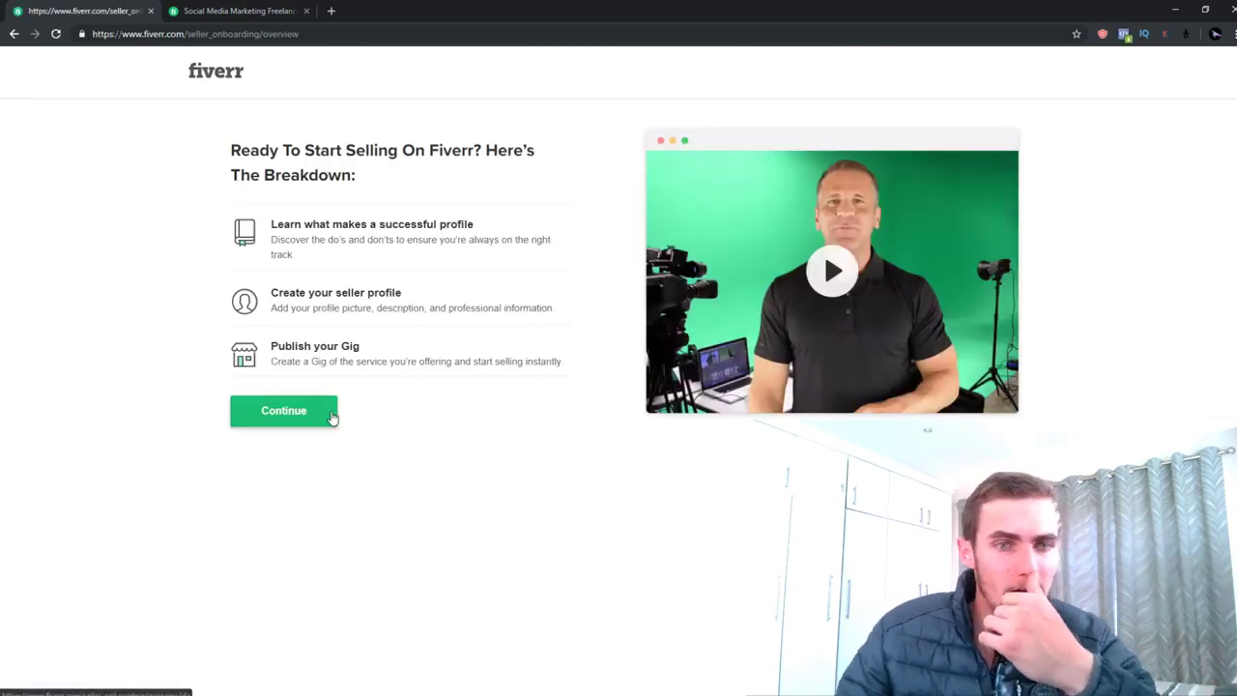
{"action": "left_click", "coordinate": [286, 411]}
{"action": "left_click", "coordinate": [599, 436]}
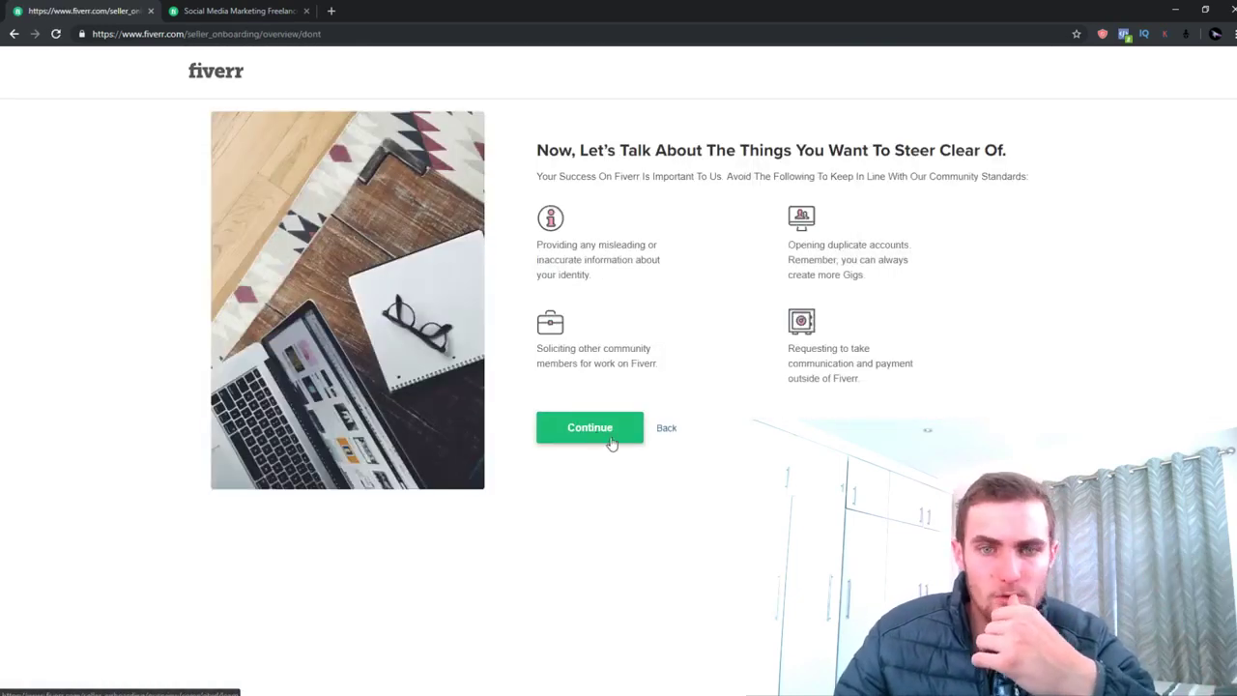
{"action": "left_click", "coordinate": [610, 441]}
{"action": "left_click", "coordinate": [306, 409]}
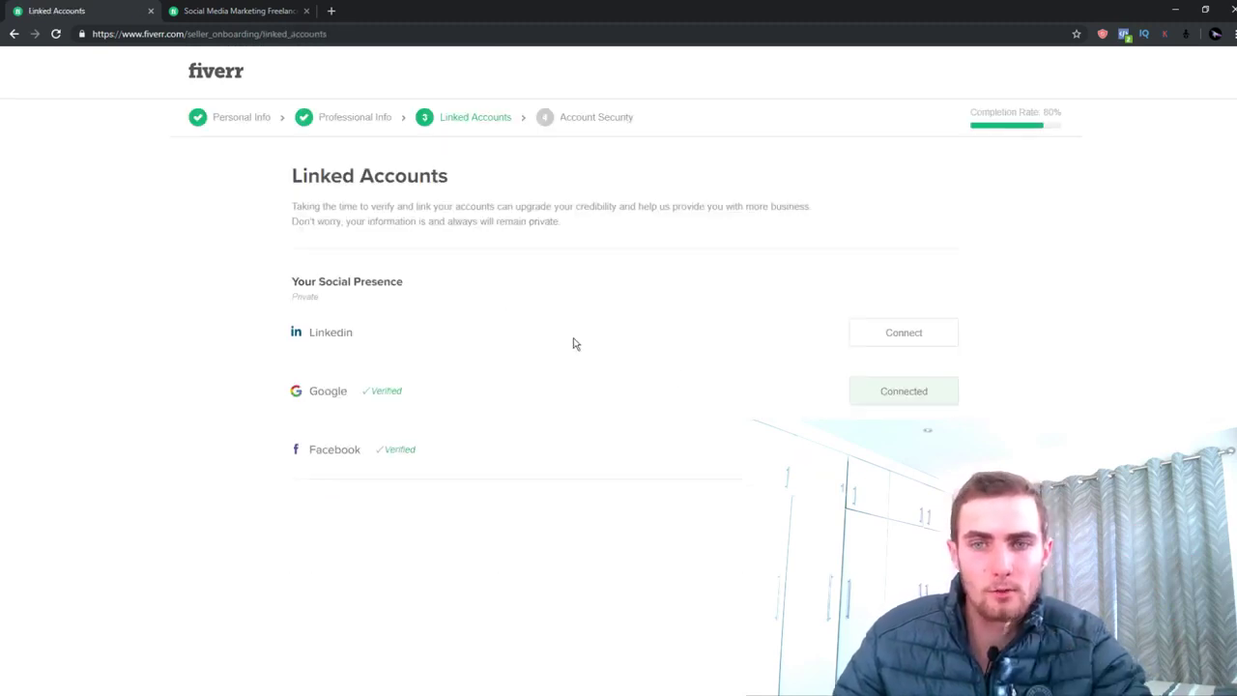
{"action": "left_click", "coordinate": [903, 510]}
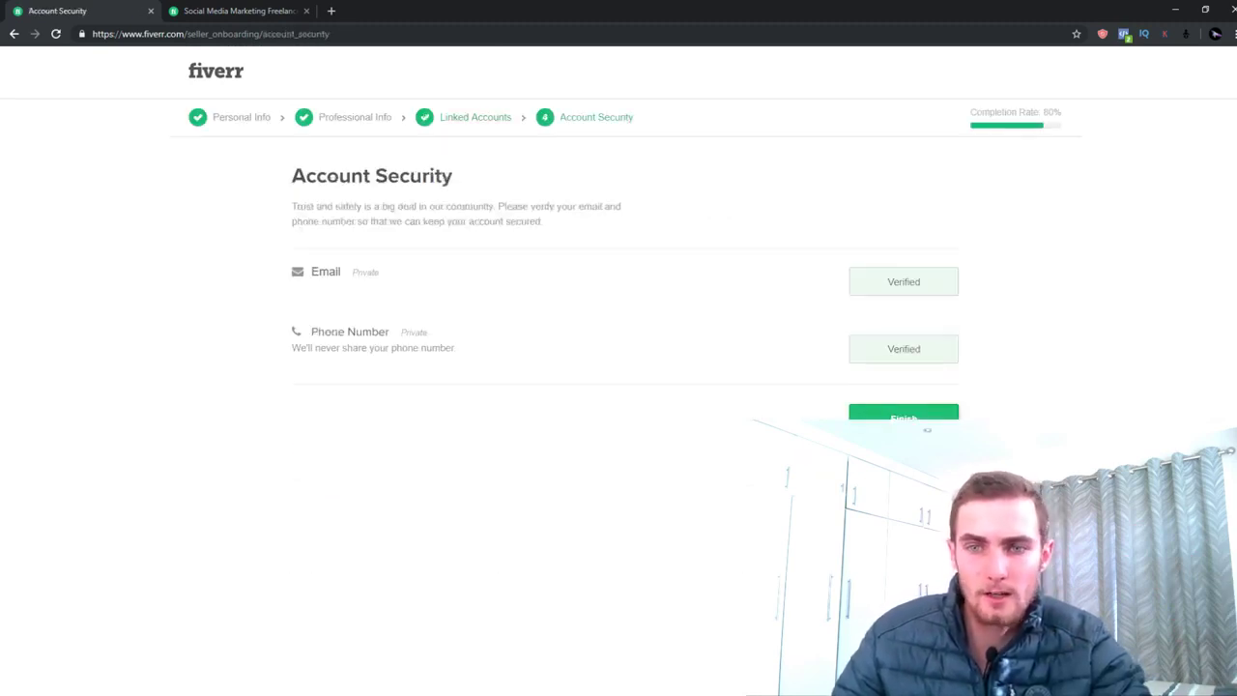
{"action": "left_click", "coordinate": [925, 425]}
{"action": "left_click", "coordinate": [624, 526]}
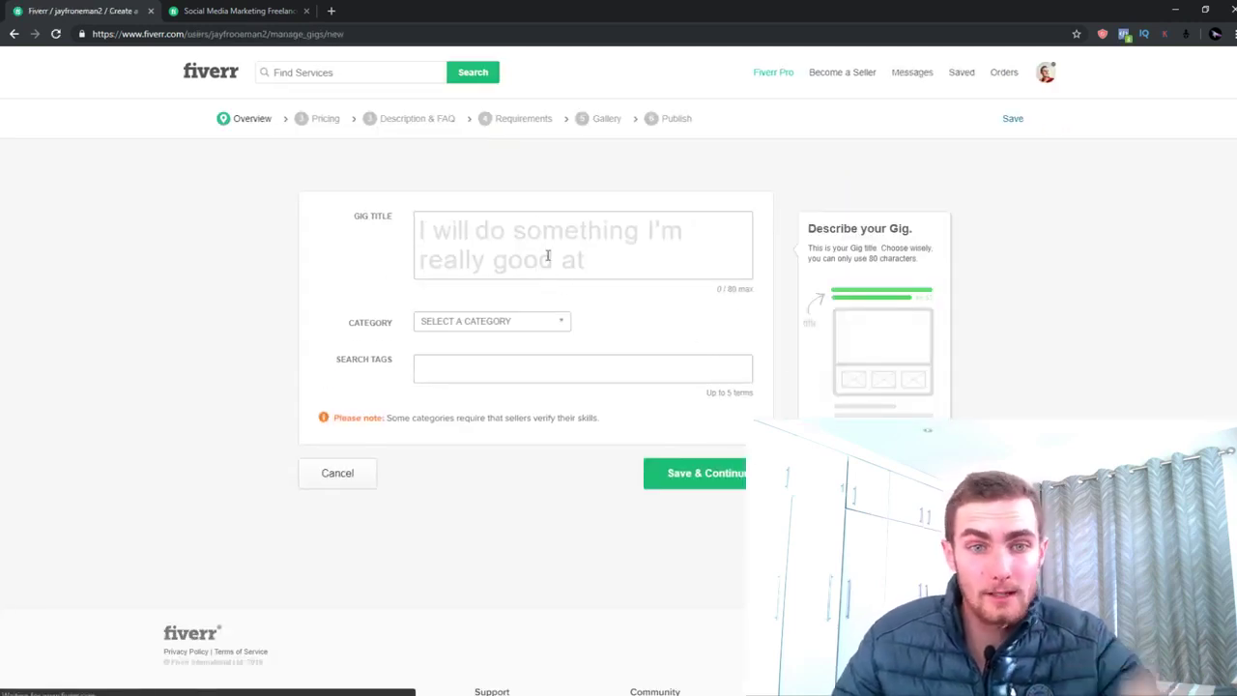
Leave the new gig's title field and switch to the Social Media Marketing listings
{"action": "left_click", "coordinate": [548, 256]}
{"action": "mouse_move", "coordinate": [237, 11]}
{"action": "left_mouse_down"}
{"action": "mouse_move", "coordinate": [257, 39]}
{"action": "mouse_move", "coordinate": [38, 174]}
{"action": "mouse_move", "coordinate": [242, 10]}
{"action": "left_mouse_up"}
{"action": "scroll", "coordinate": [607, 290], "scroll_direction": "up", "scroll_amount": 5}
{"action": "mouse_move", "coordinate": [607, 116]}
{"action": "mouse_move", "coordinate": [318, 124]}
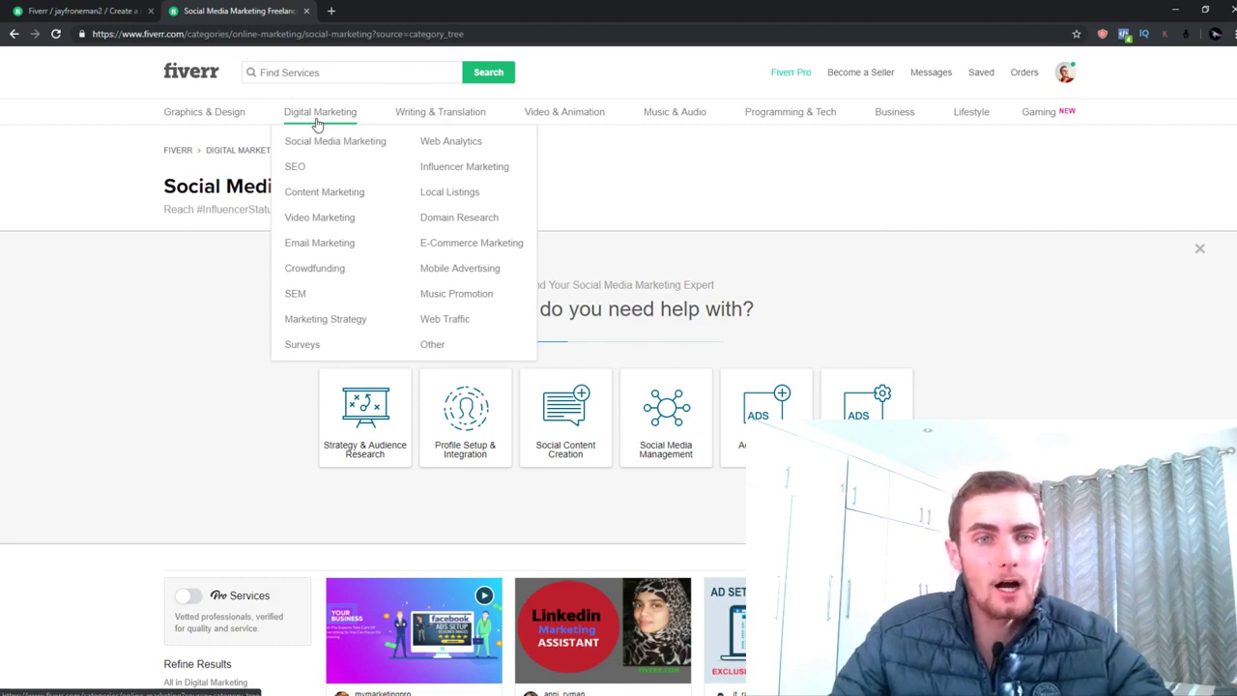
Reload the Social Media Marketing listings and open the Facebook ads campaign gig
{"action": "left_click", "coordinate": [321, 143]}
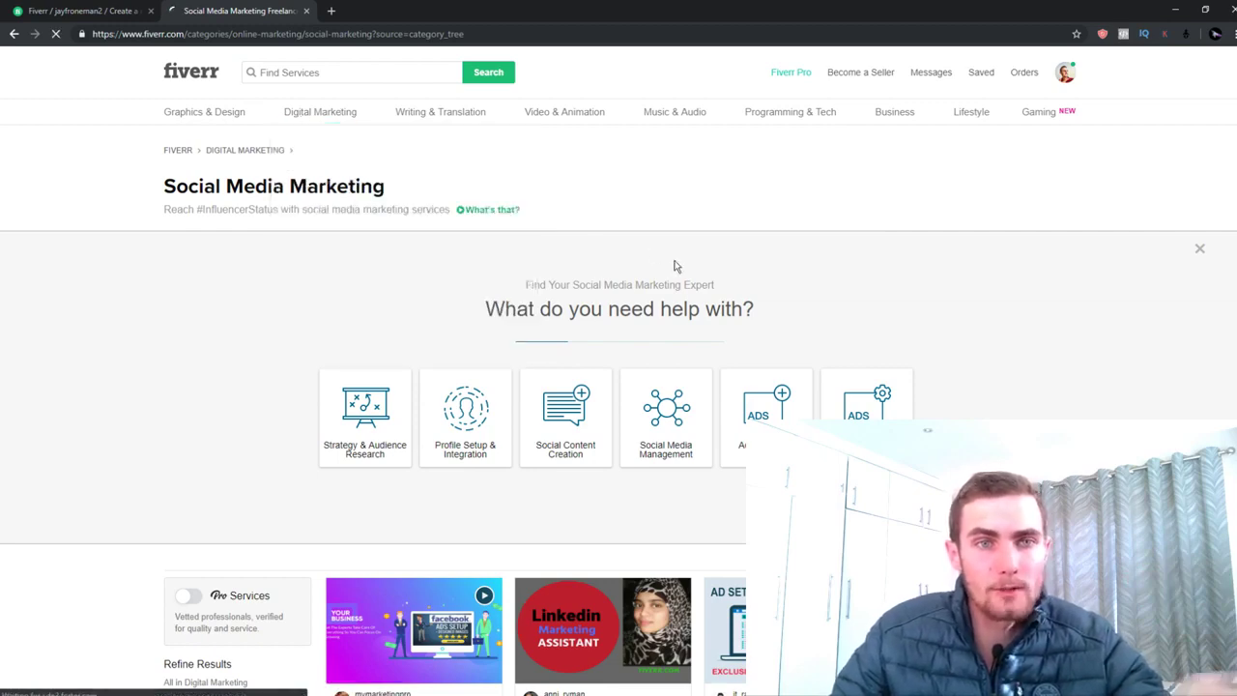
{"action": "scroll", "coordinate": [706, 358], "scroll_direction": "down", "scroll_amount": 3}
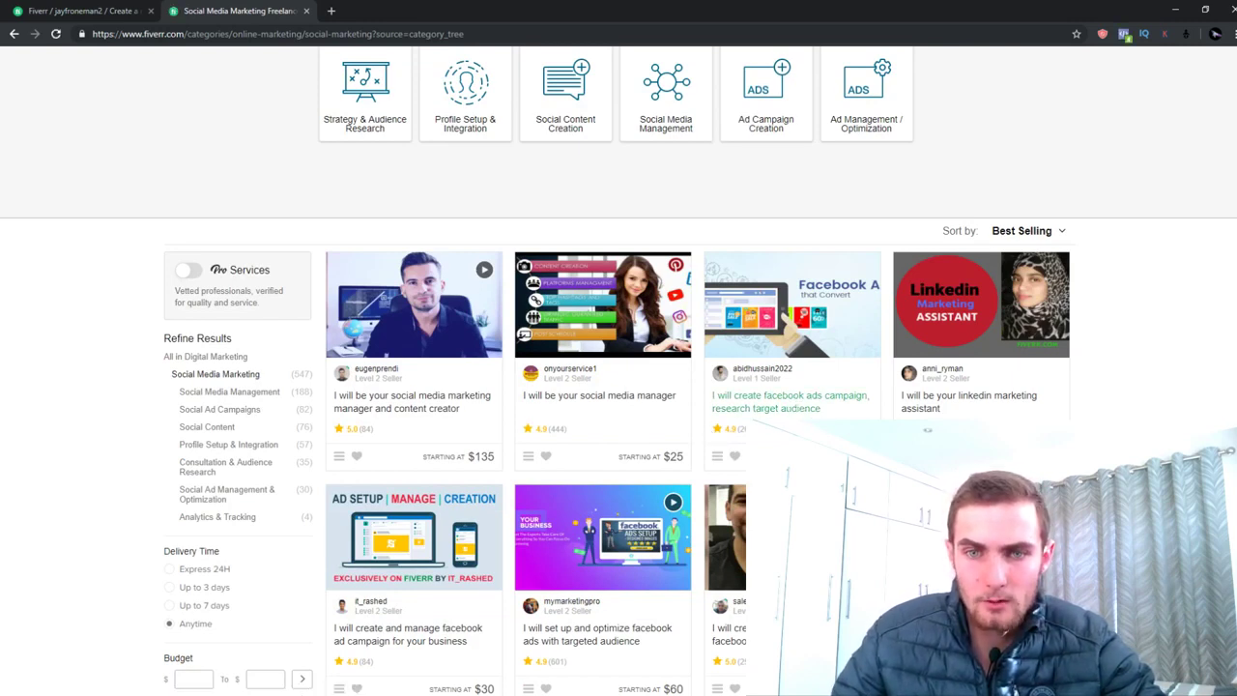
{"action": "scroll", "coordinate": [607, 398], "scroll_direction": "down", "scroll_amount": 3}
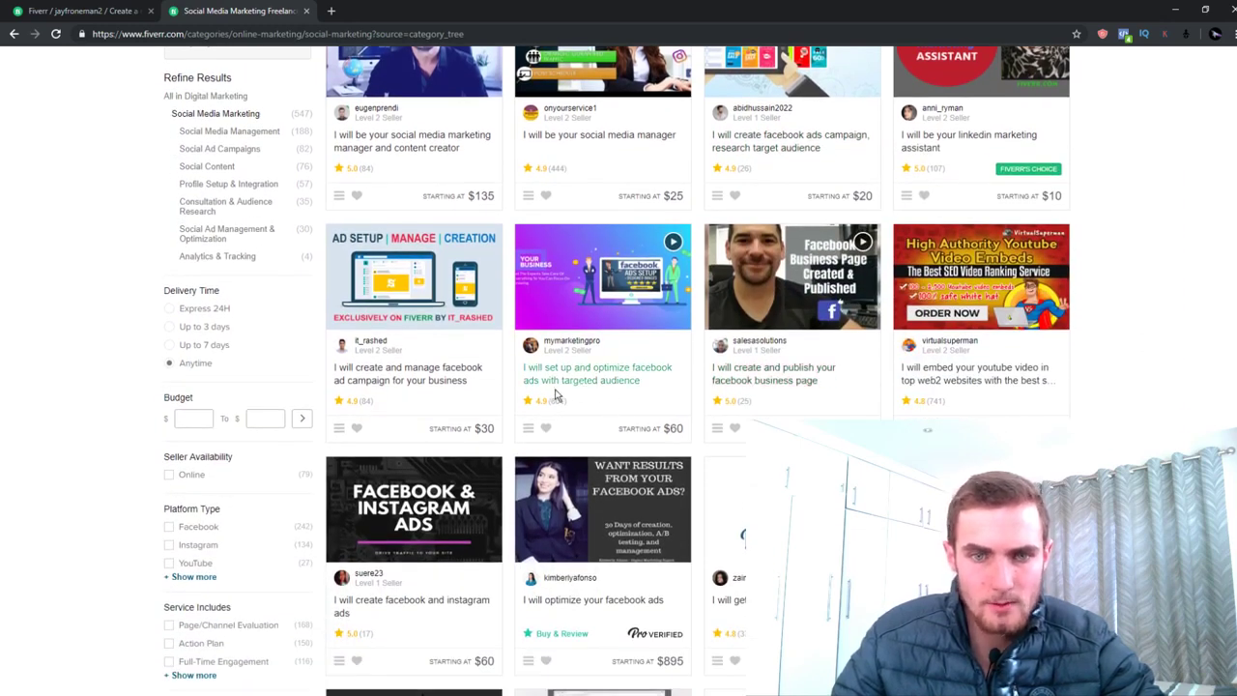
{"action": "scroll", "coordinate": [556, 394], "scroll_direction": "up", "scroll_amount": 2}
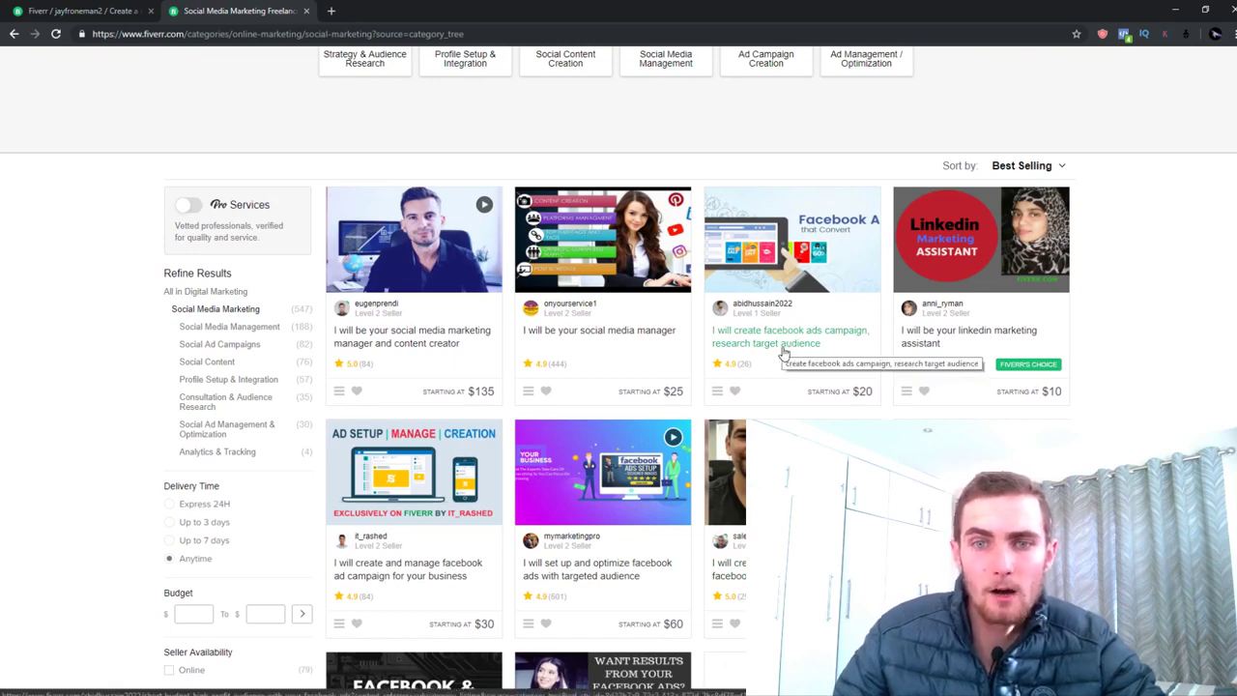
{"action": "left_click", "coordinate": [783, 353]}
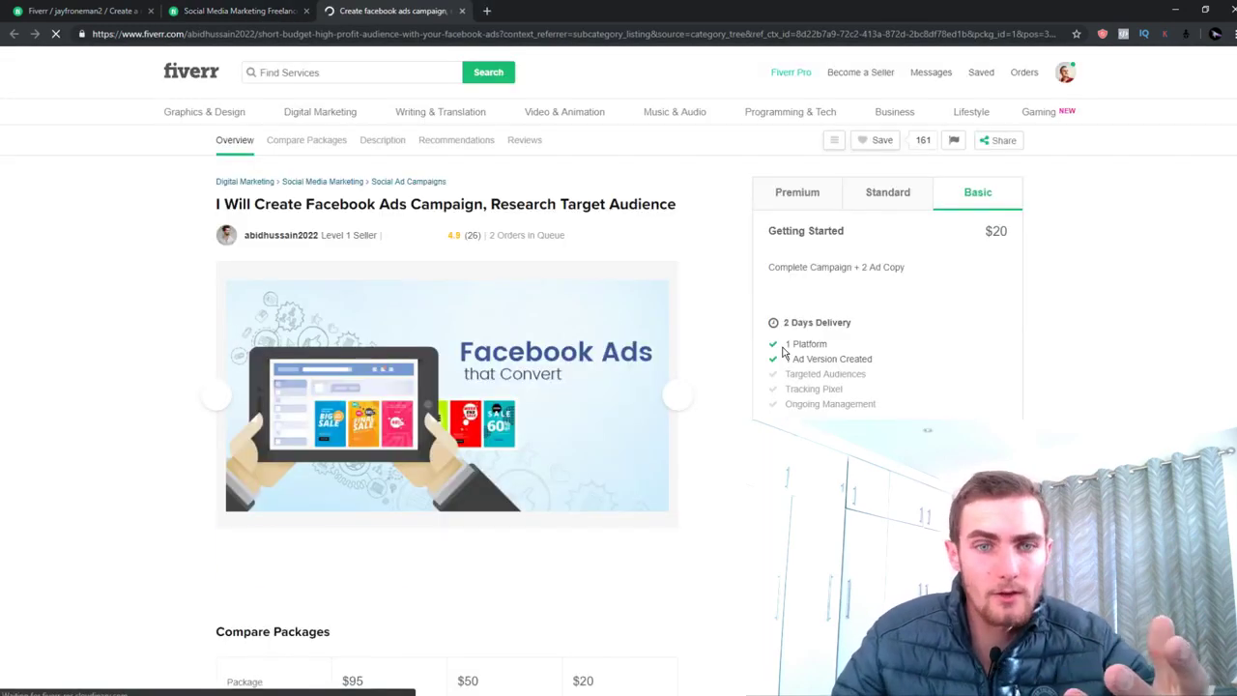
Open the gig's main image in a new tab
{"action": "scroll", "coordinate": [587, 312], "scroll_direction": "down", "scroll_amount": 1}
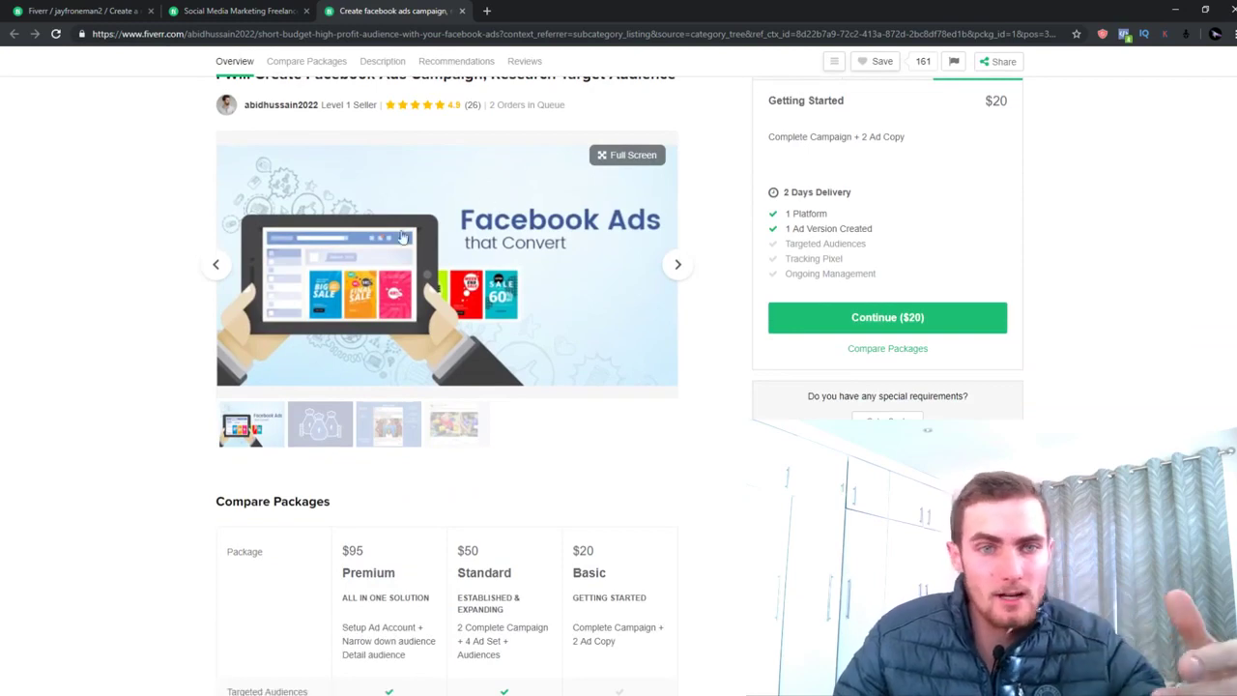
{"action": "right_click", "coordinate": [474, 224]}
{"action": "left_click", "coordinate": [526, 231]}
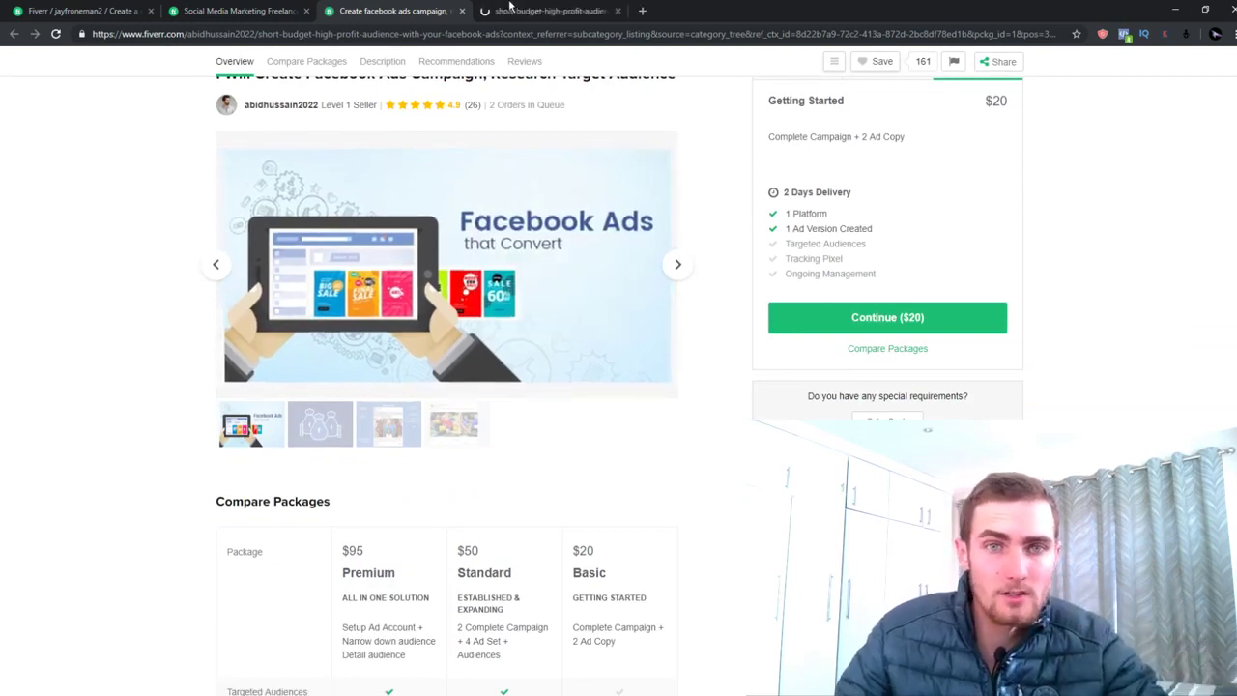